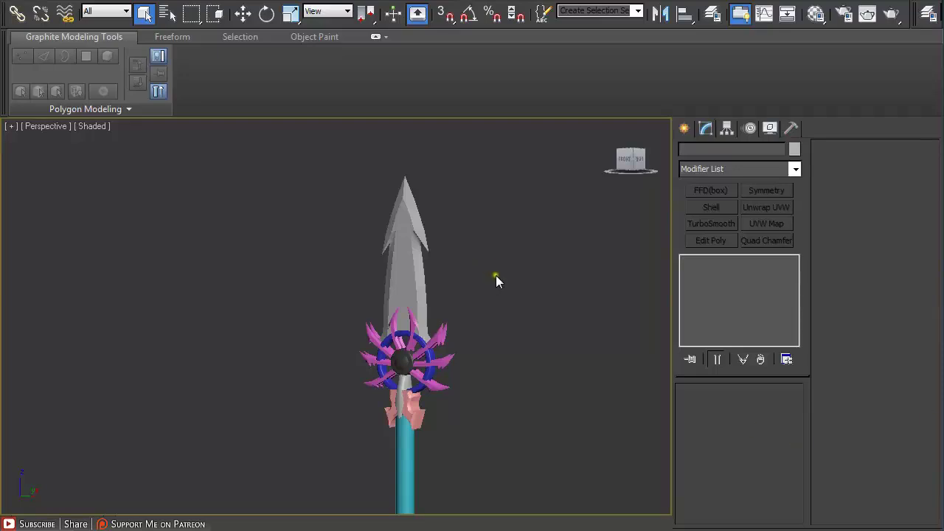
Step: Select the spear's blade mesh and isolate it from the rest of the weapon
scroll(496, 275, up, 3)
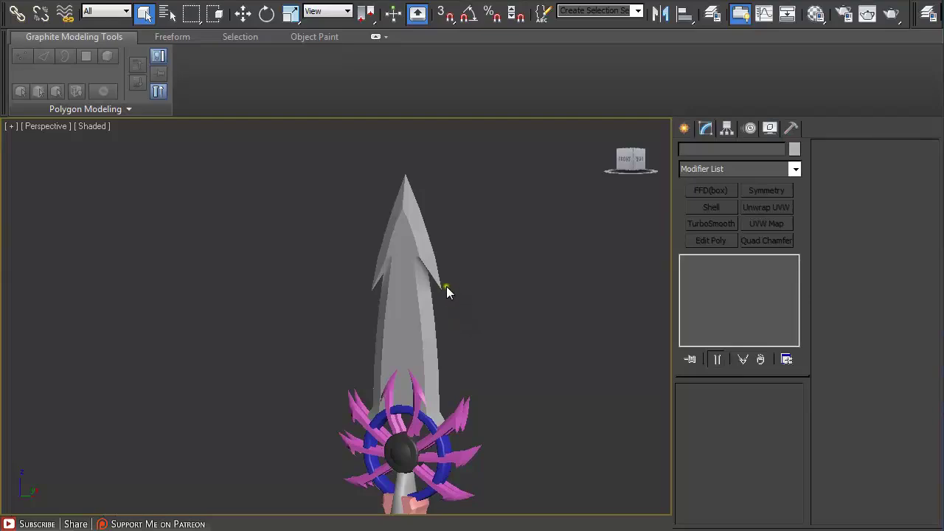
alt+middle_drag(445, 286, 483, 261)
scroll(468, 325, down, 4)
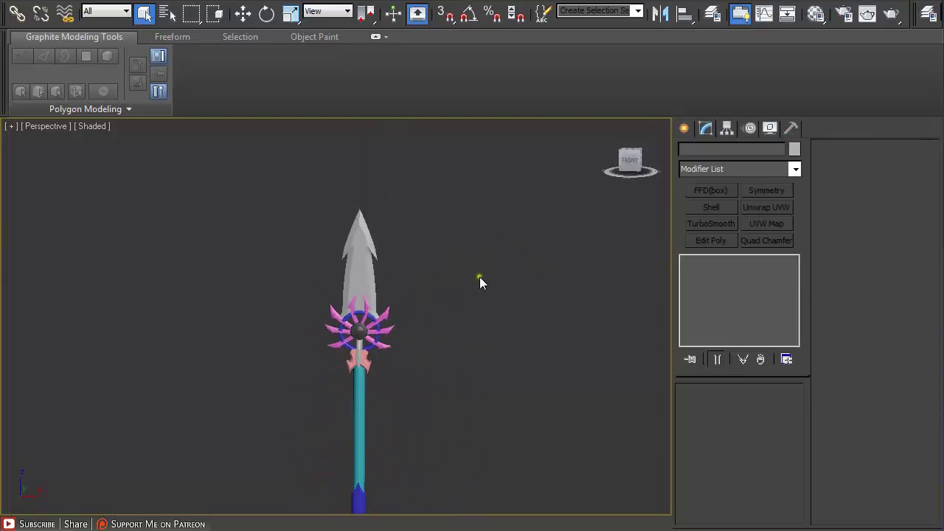
middle_drag(468, 326, 485, 347)
click(405, 289)
scroll(462, 281, up, 6)
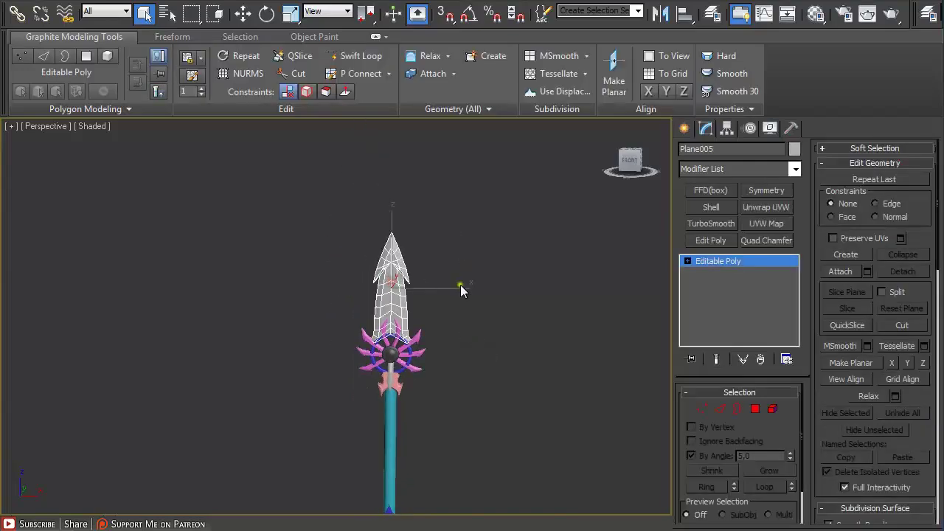
middle_drag(496, 239, 423, 305)
middle_drag(460, 347, 428, 257)
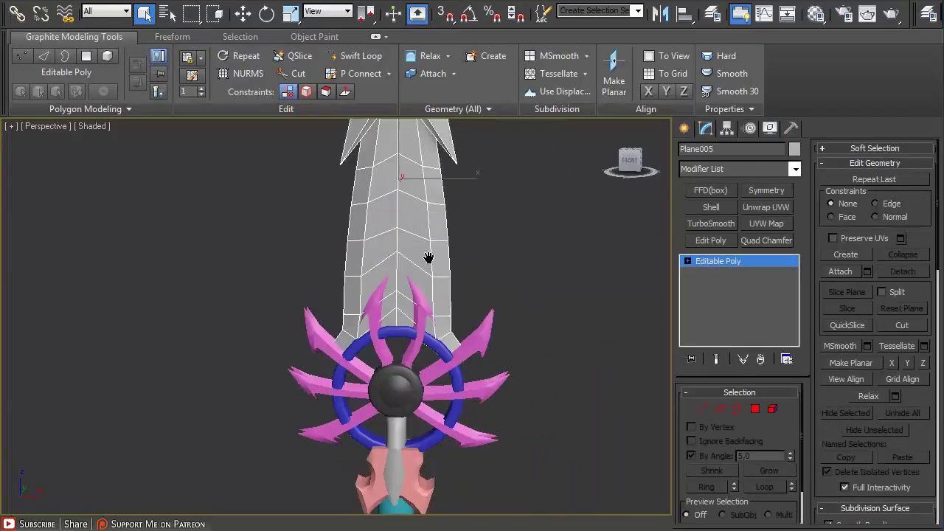
key(alt+q)
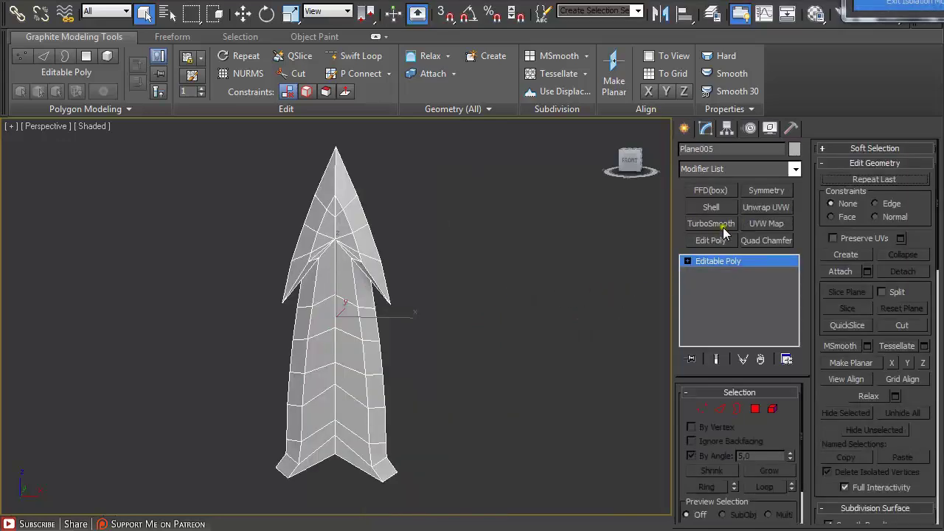
Step: Add an Unwrap UVW modifier to the blade and select all of its front-side polygons in the Front view
click(754, 208)
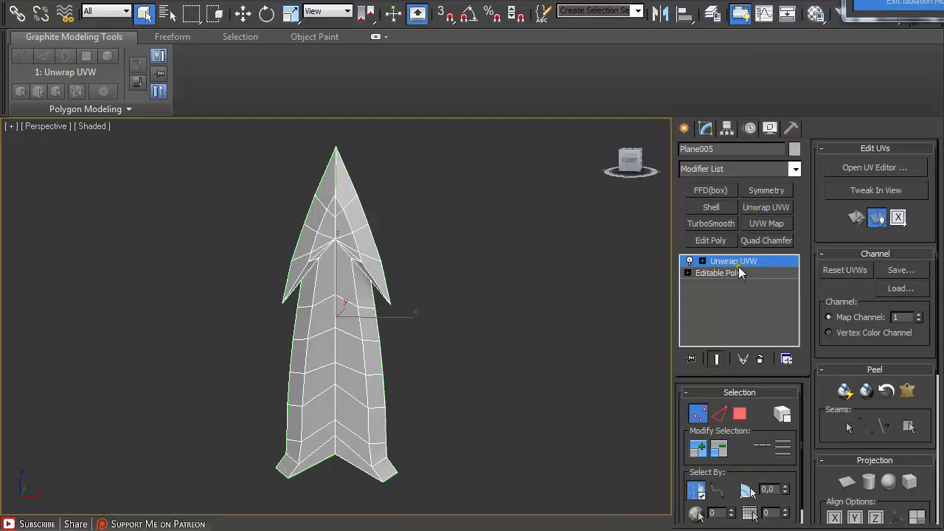
click(740, 414)
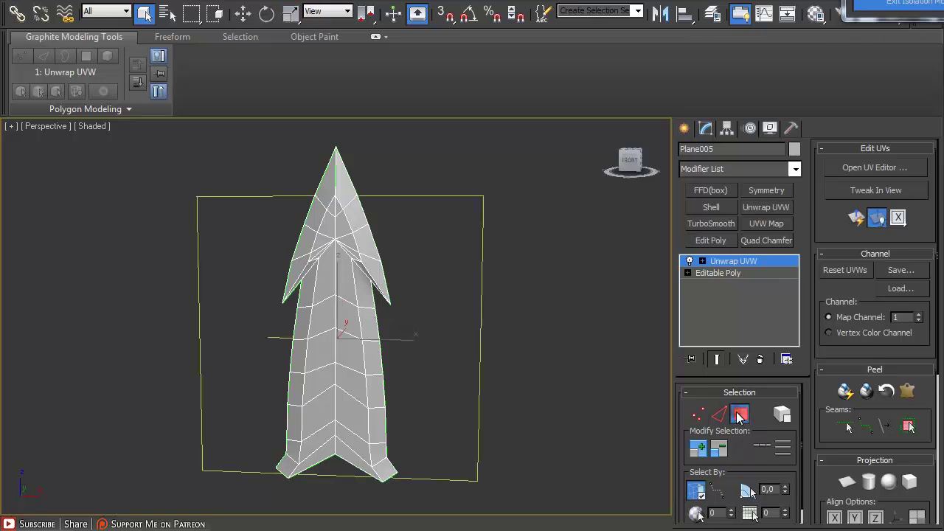
middle_drag(527, 322, 528, 304)
key(f)
scroll(489, 317, up, 10)
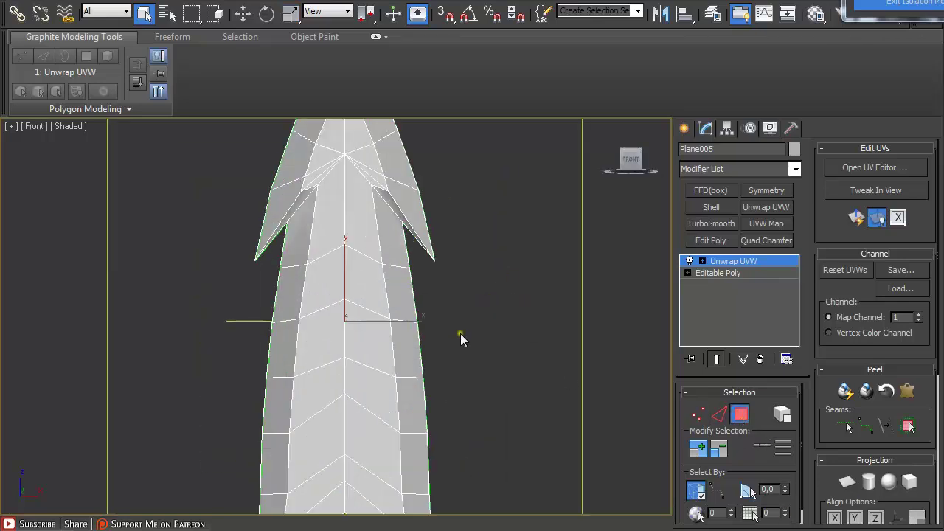
key(z)
drag(234, 159, 453, 480)
alt+middle_drag(539, 330, 497, 308)
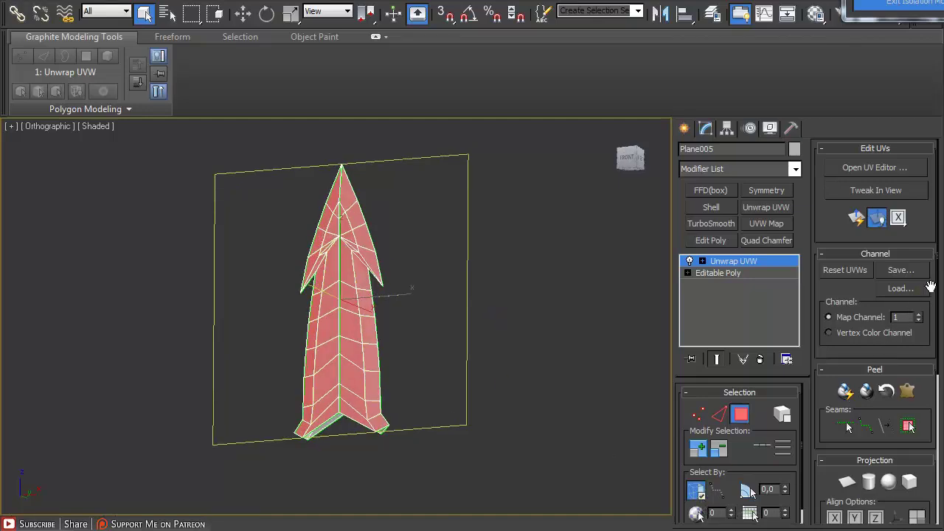
Step: Apply a Planar Map projection to the selected front faces of the blade and leave the projection mode
scroll(939, 290, down, 3)
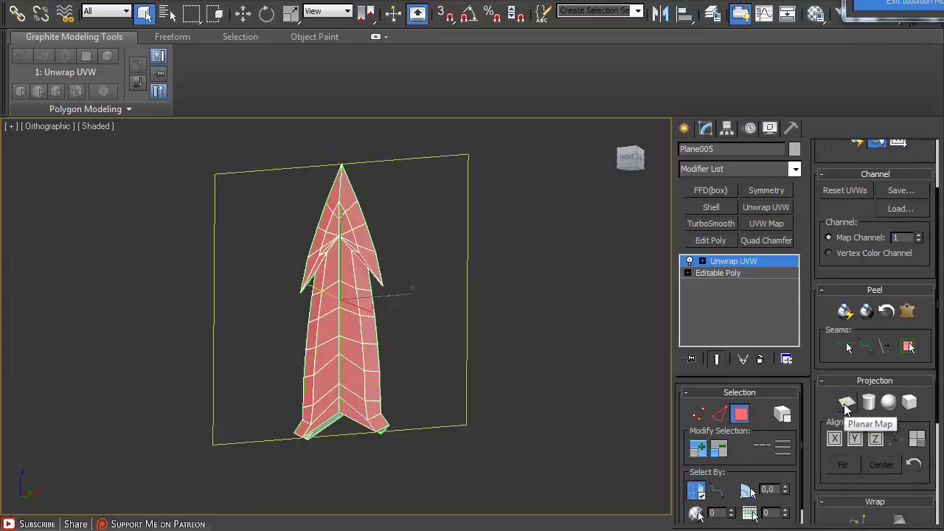
click(846, 405)
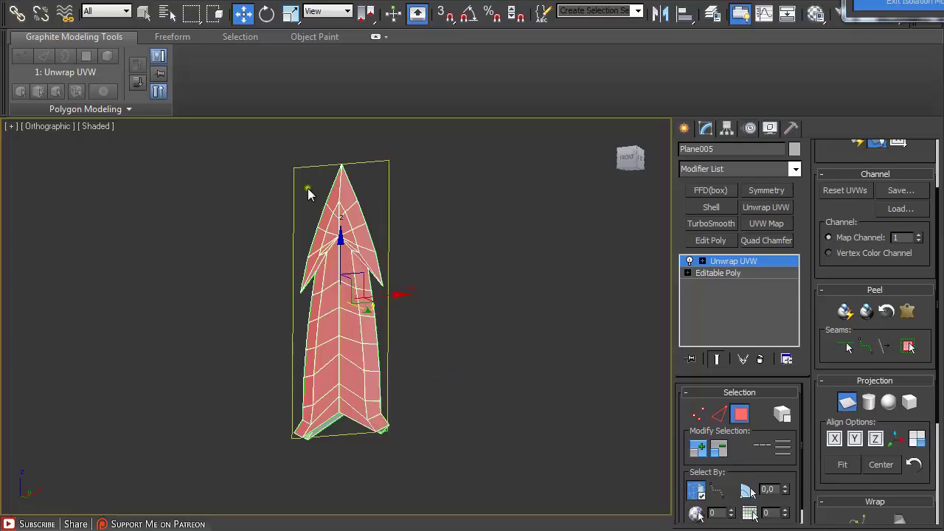
click(847, 402)
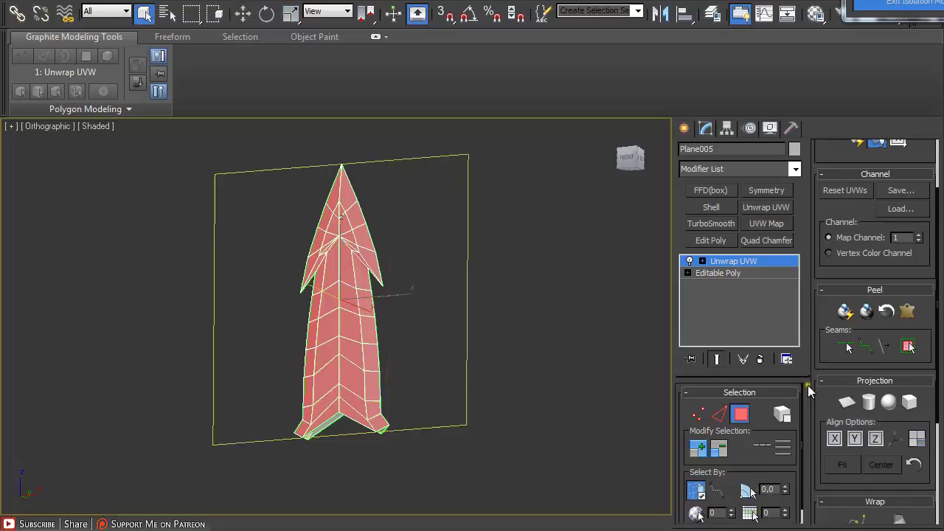
Step: Open the UV editor for the blade and turn off its checker pattern background
drag(802, 422, 801, 456)
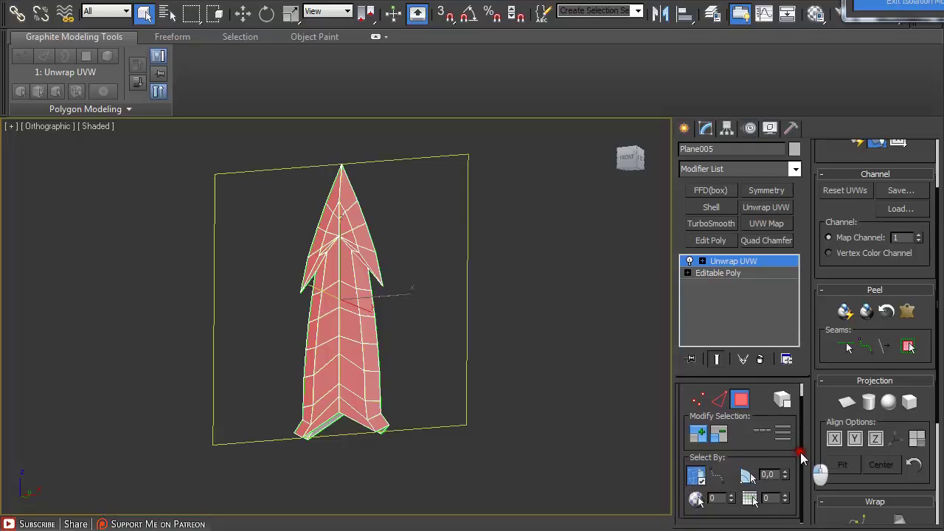
drag(937, 297, 934, 207)
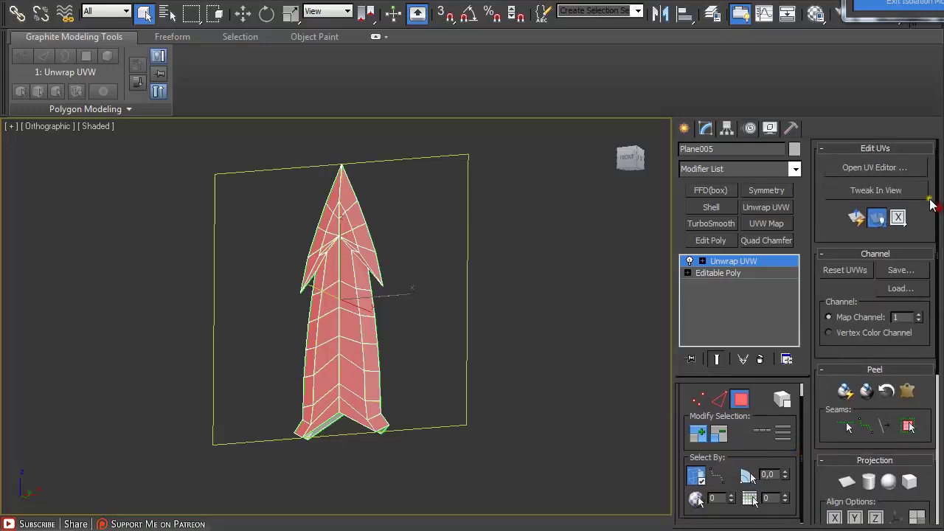
click(898, 167)
drag(132, 0, 286, 3)
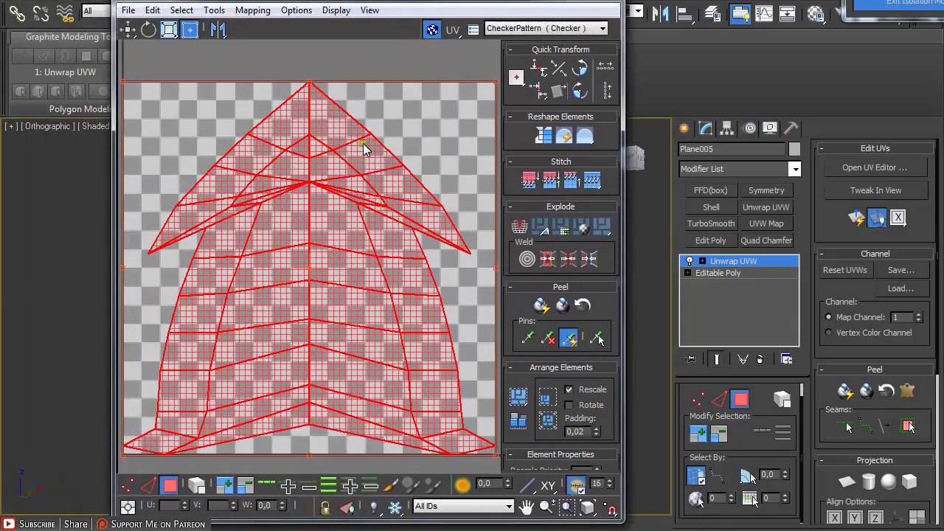
click(431, 31)
Step: Move the front faces' UV shell up and left, completely outside the UV square
scroll(384, 128, down, 3)
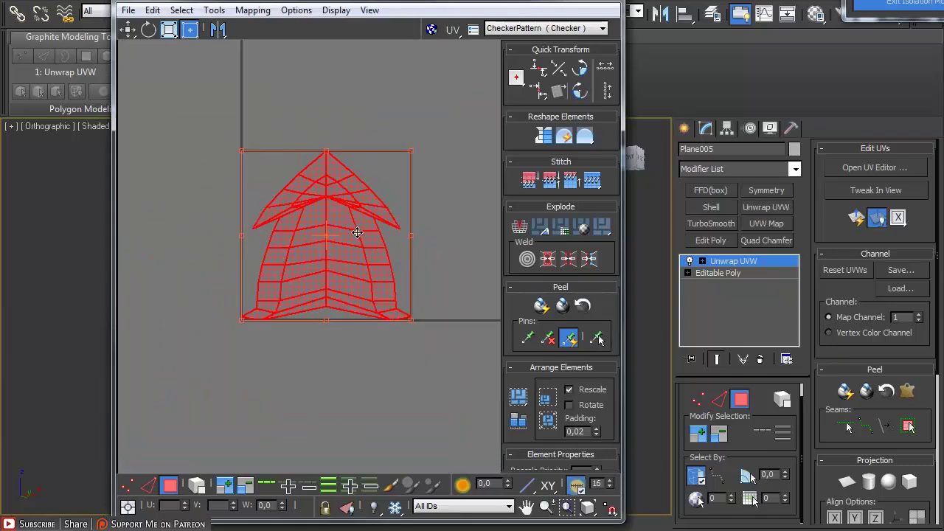
drag(355, 234, 188, 83)
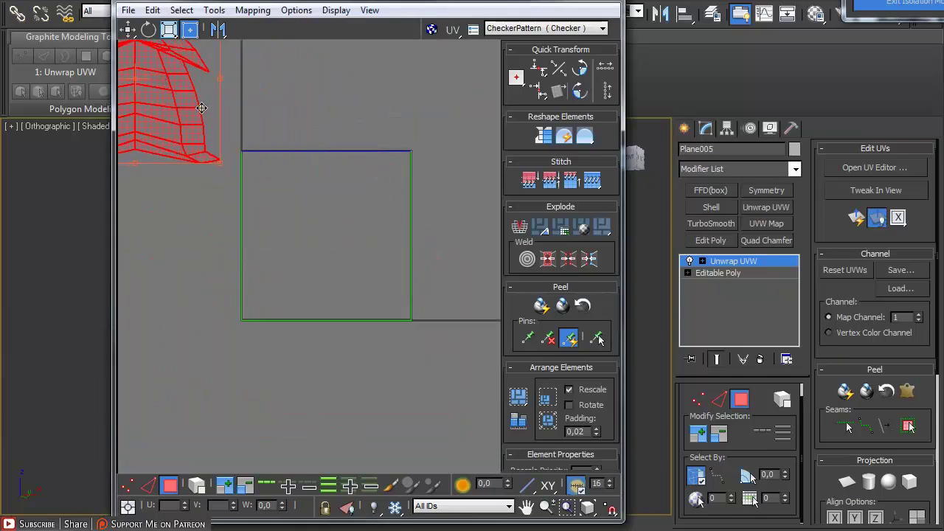
middle_drag(205, 105, 317, 201)
drag(299, 207, 284, 192)
middle_drag(375, 216, 292, 158)
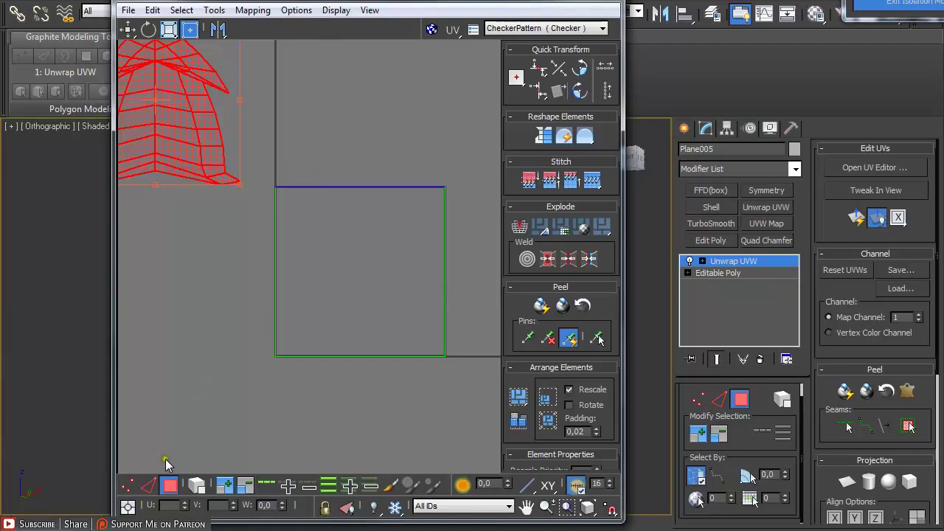
Step: Select the remaining blade faces inside the UV square by element and apply a Planar Map projection to them
click(195, 484)
drag(279, 196, 323, 248)
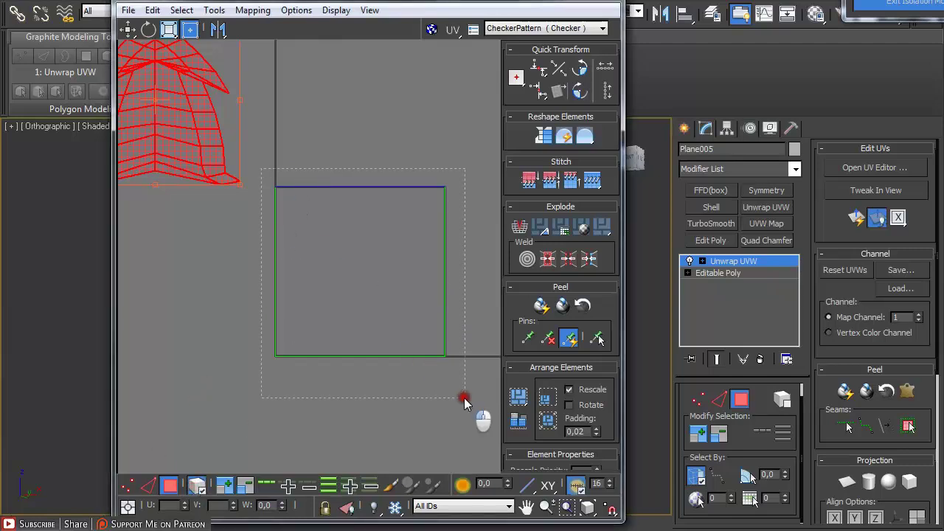
click(847, 482)
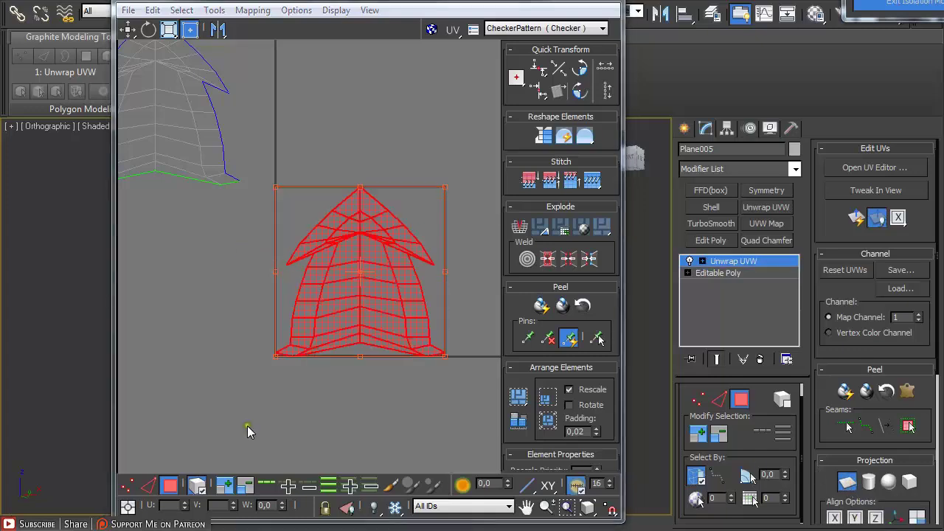
Step: Move the UV shell lying outside the UV square back so it overlaps the other blade shell
scroll(208, 277, down, 2)
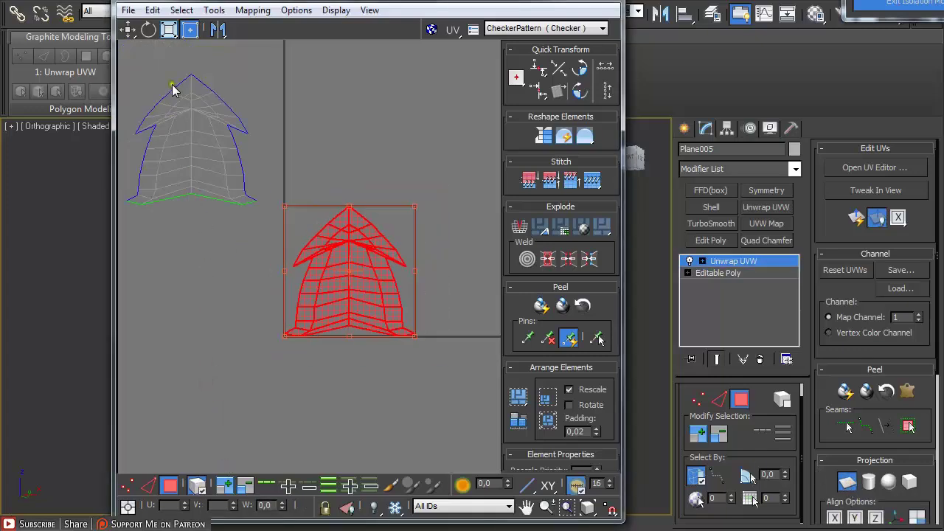
drag(167, 70, 407, 367)
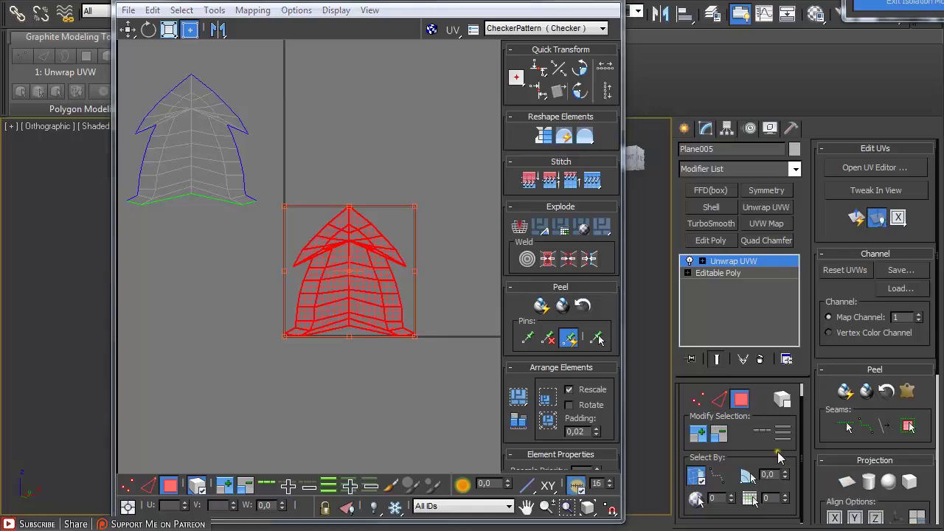
click(190, 179)
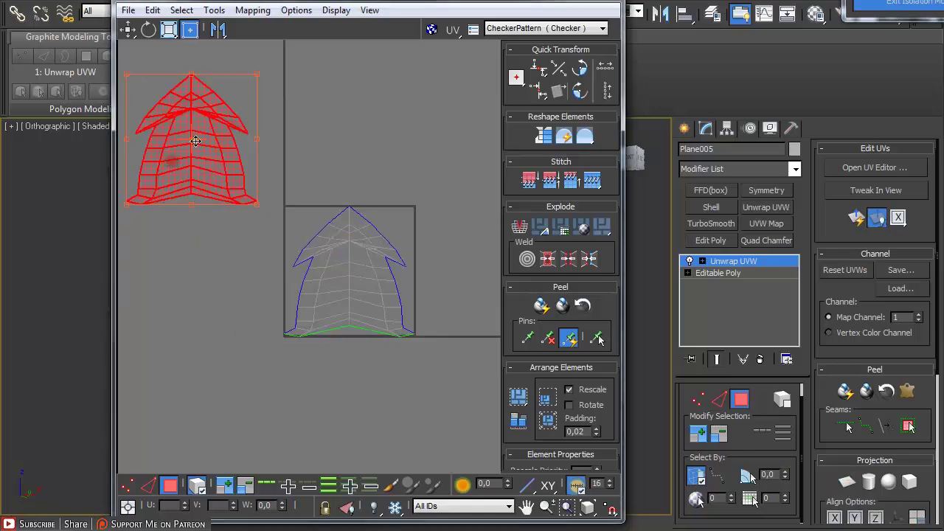
drag(194, 141, 342, 280)
scroll(386, 310, up, 3)
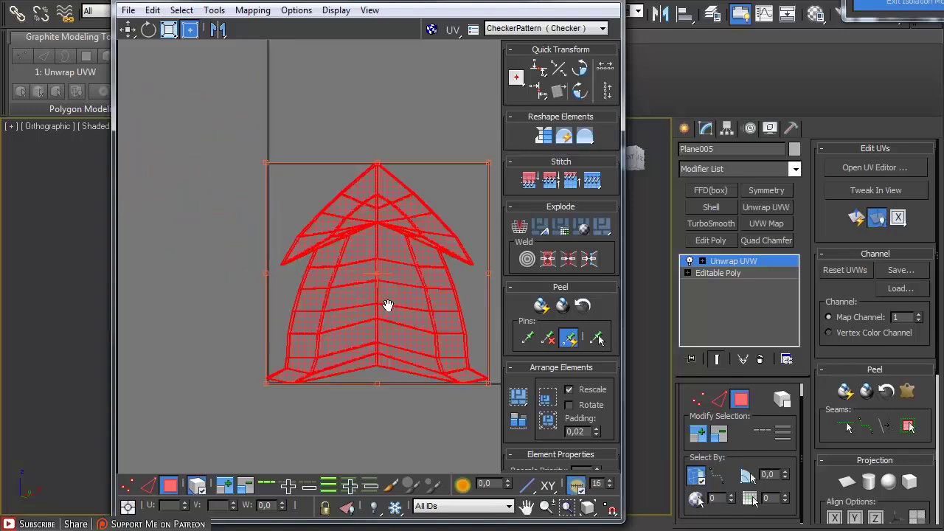
middle_drag(386, 310, 316, 278)
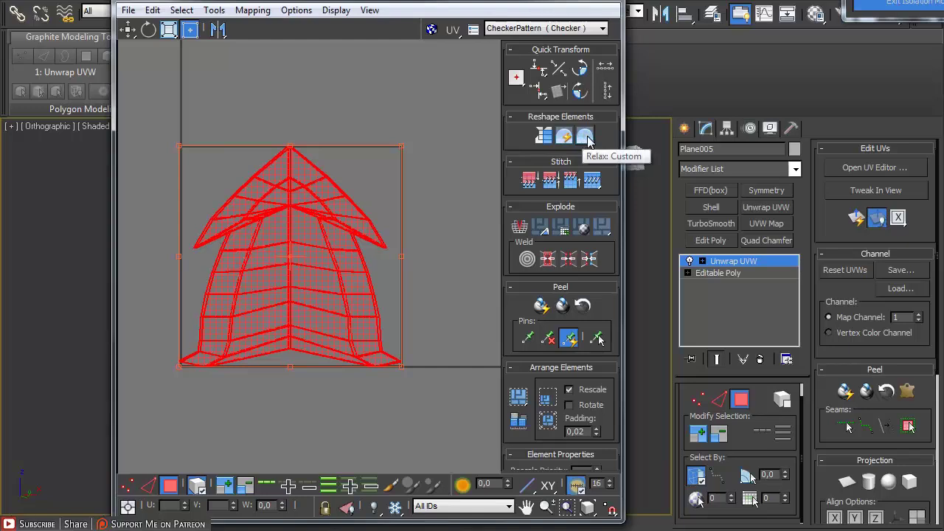
Step: Open the custom Relax settings and set the method to Relax By Face Angles
click(589, 139)
drag(593, 146, 591, 163)
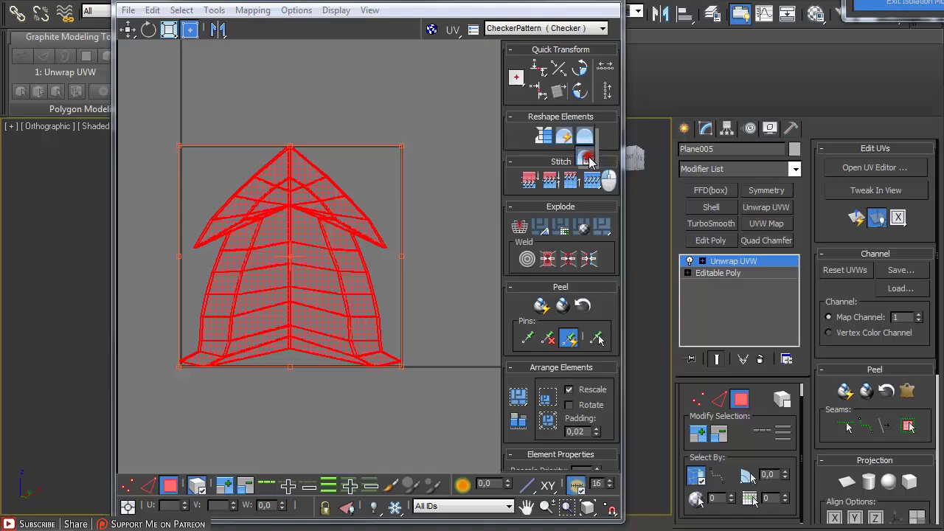
drag(590, 162, 590, 162)
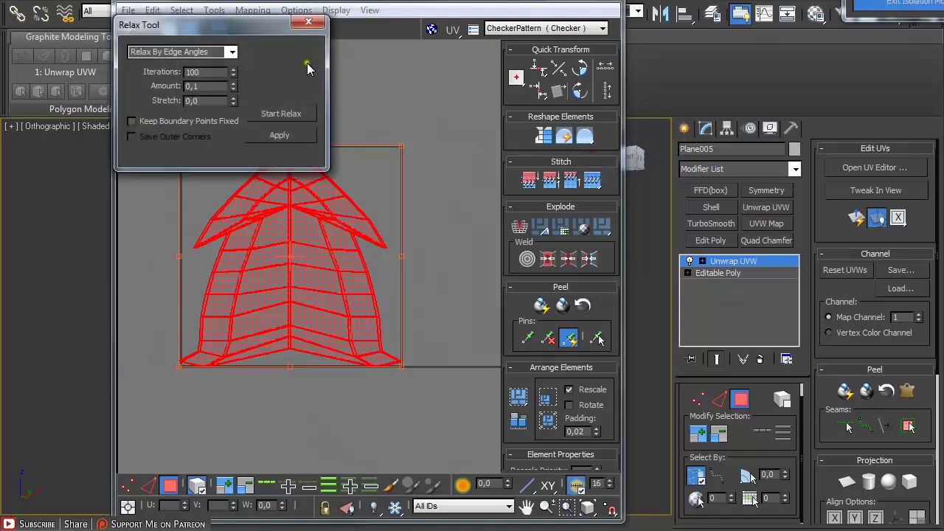
drag(274, 38, 613, 54)
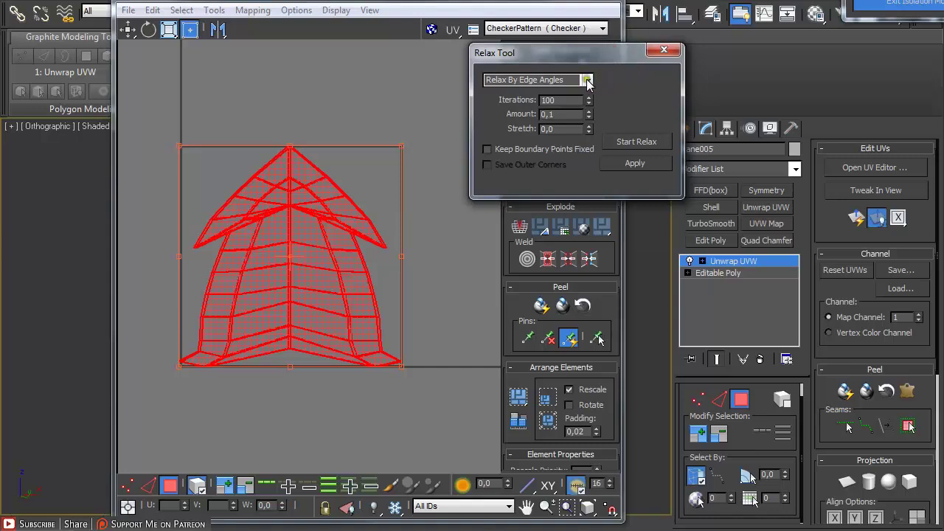
click(588, 80)
click(575, 94)
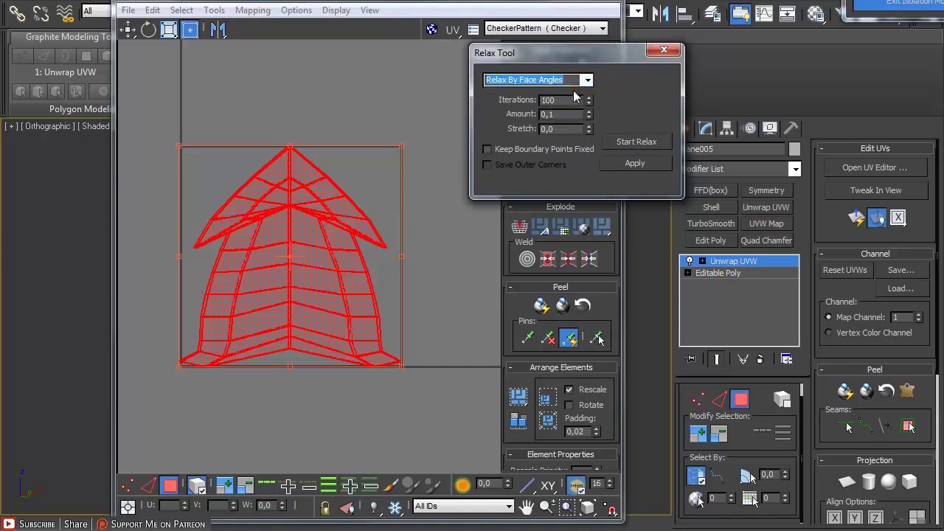
Step: Set the relax iterations to 400 and the amount to 1, and relax both UV shells
drag(567, 100, 518, 101)
text(4)
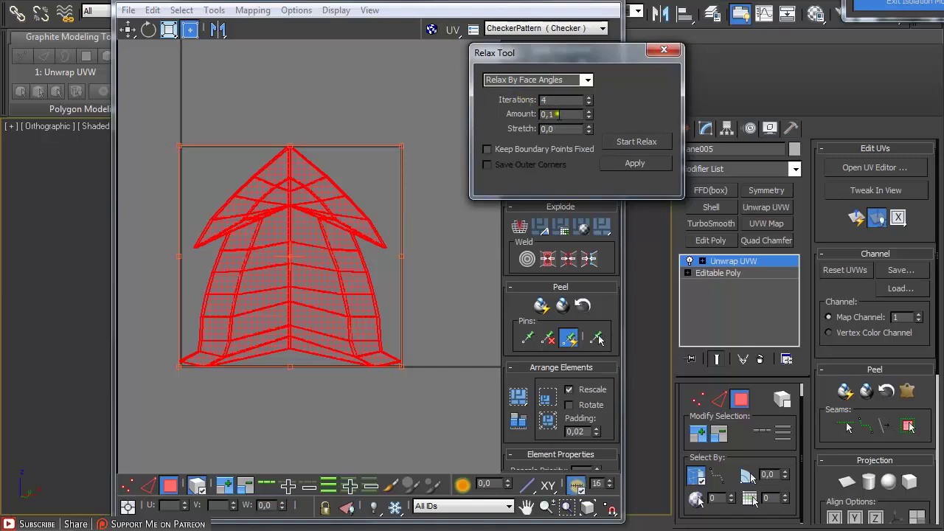
drag(563, 115, 516, 116)
text(1)
click(639, 142)
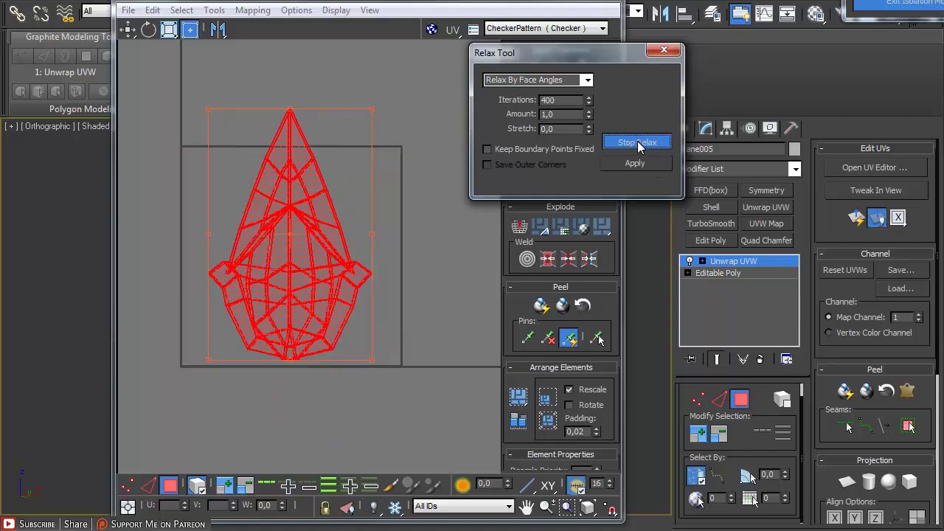
click(639, 143)
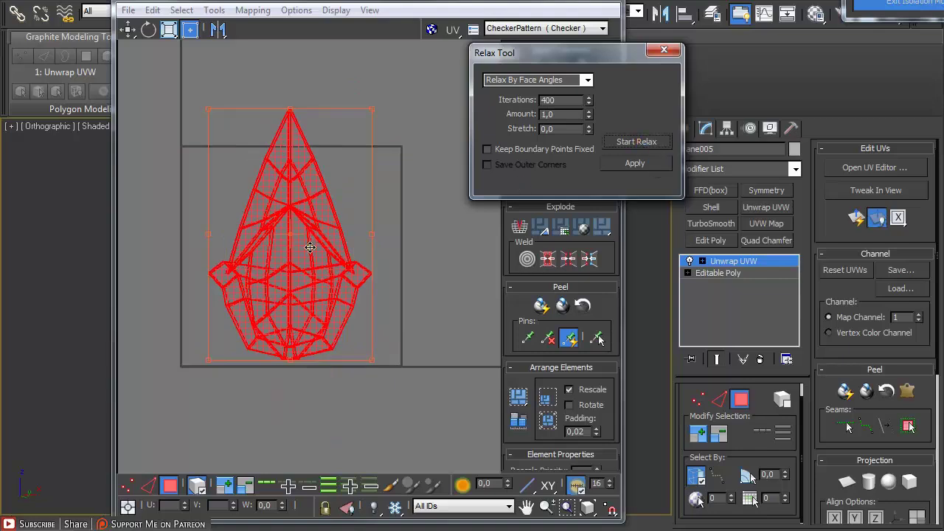
Step: Move one of the overlapping relaxed shells up and left so that both blade shells can be told apart
click(438, 200)
click(318, 219)
drag(317, 218, 206, 179)
scroll(234, 176, down, 3)
middle_drag(234, 176, 274, 192)
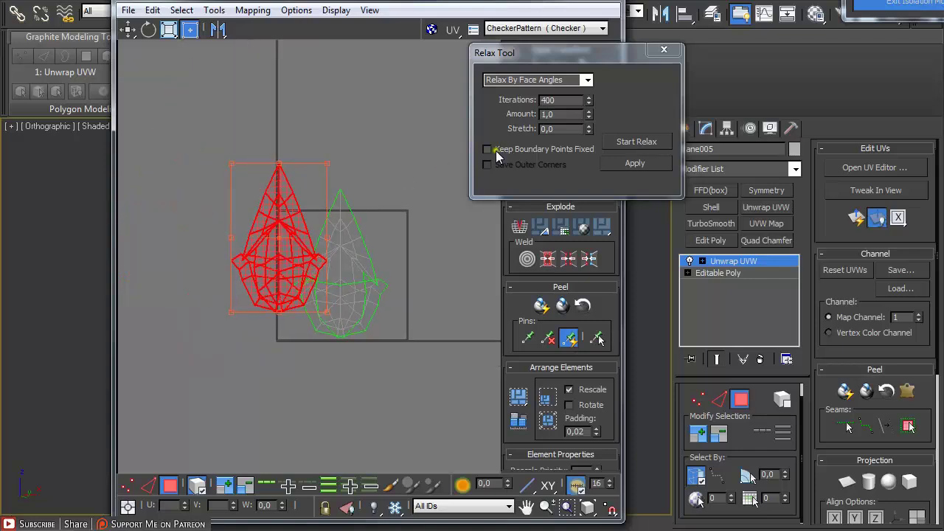
Step: Select both blade shells and start relaxing them with the Relax By Edge Angles method
ctrl+click(328, 236)
click(587, 80)
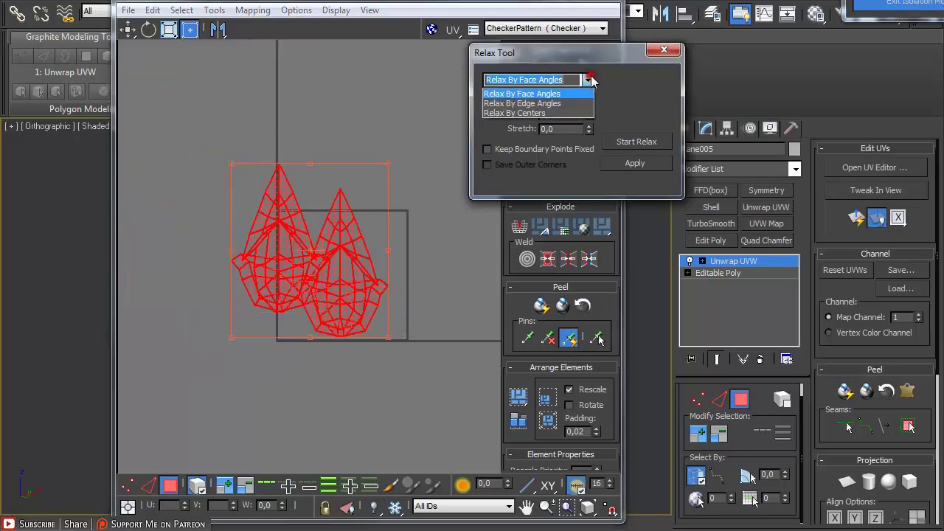
click(570, 103)
click(633, 143)
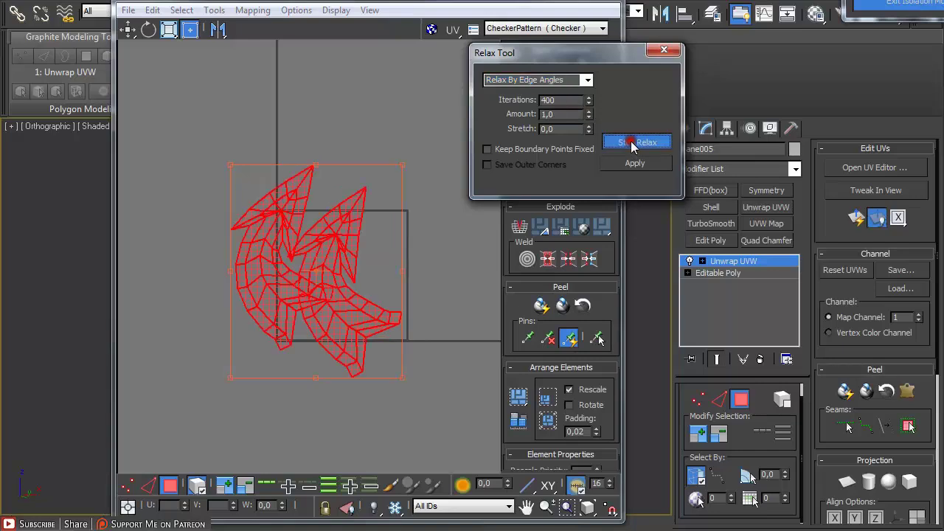
Step: Switch the running relax to Relax By Face Angles, stop it, and close the relax settings
click(587, 80)
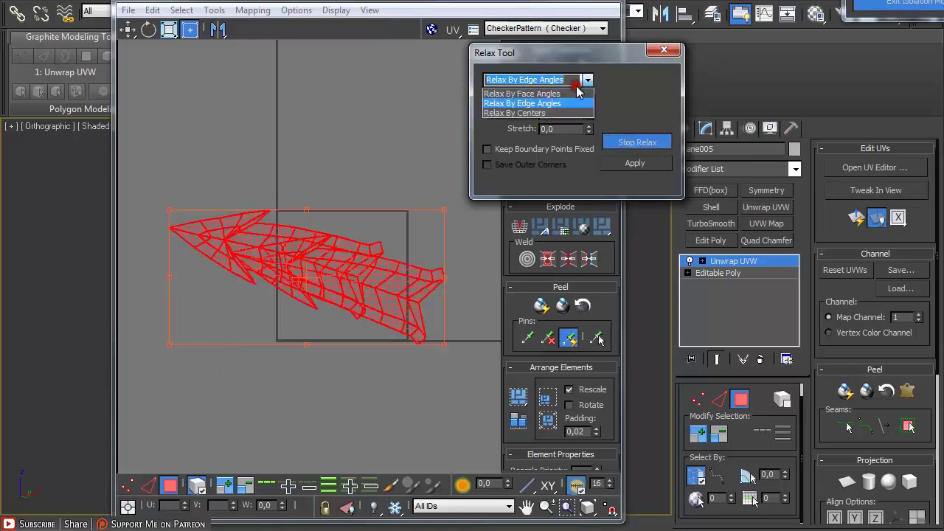
click(569, 94)
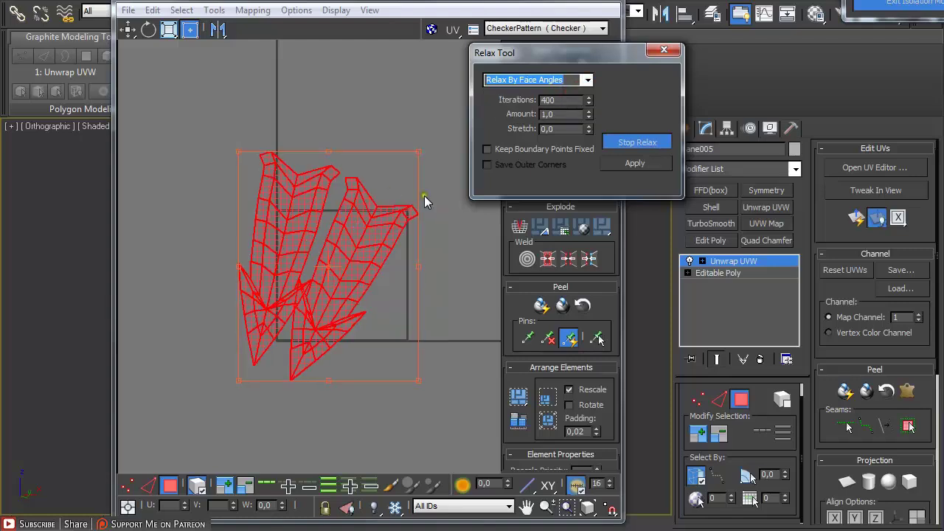
click(633, 141)
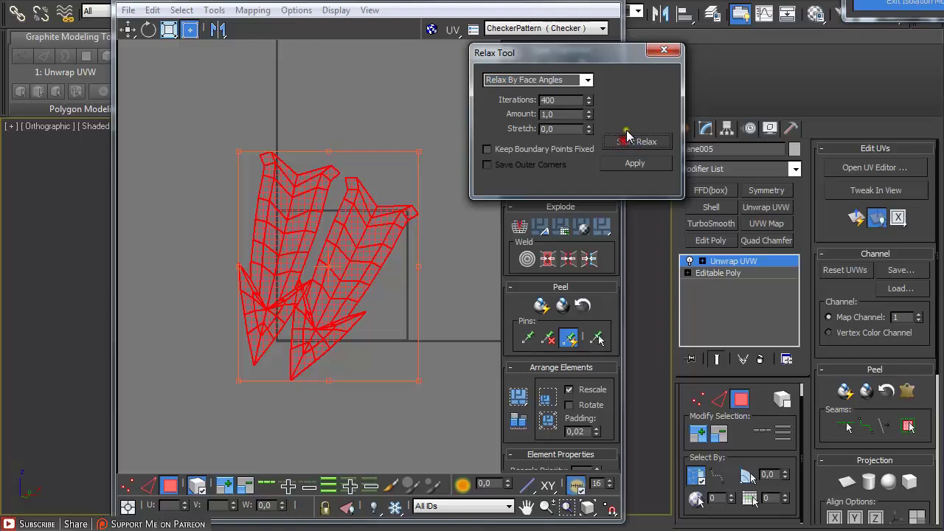
click(661, 53)
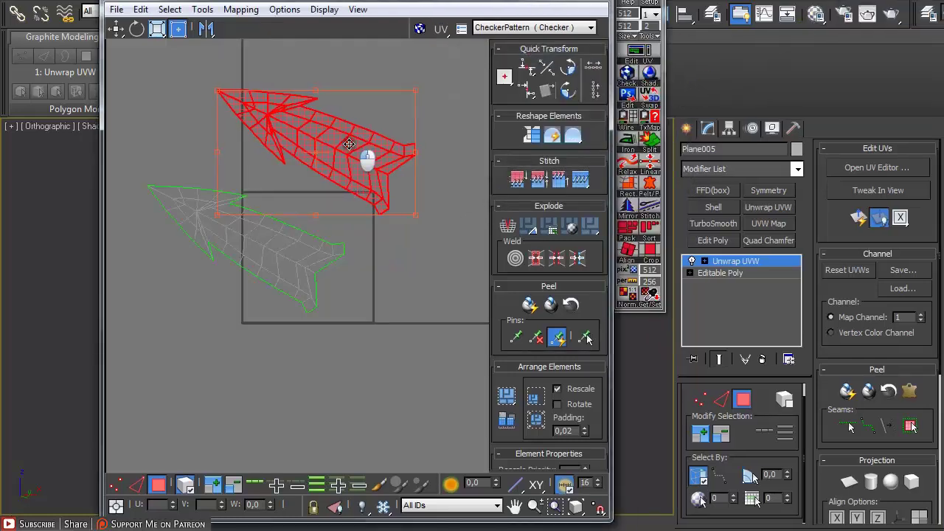
Step: Move the selected blade shell slightly above the other one so they sit apart, and clear the selection
drag(343, 147, 322, 156)
click(347, 85)
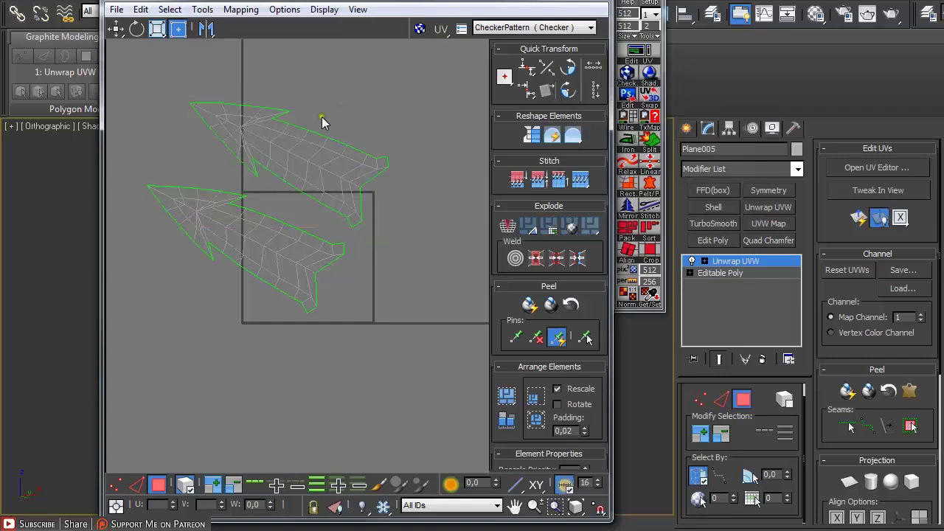
middle_drag(319, 123, 347, 156)
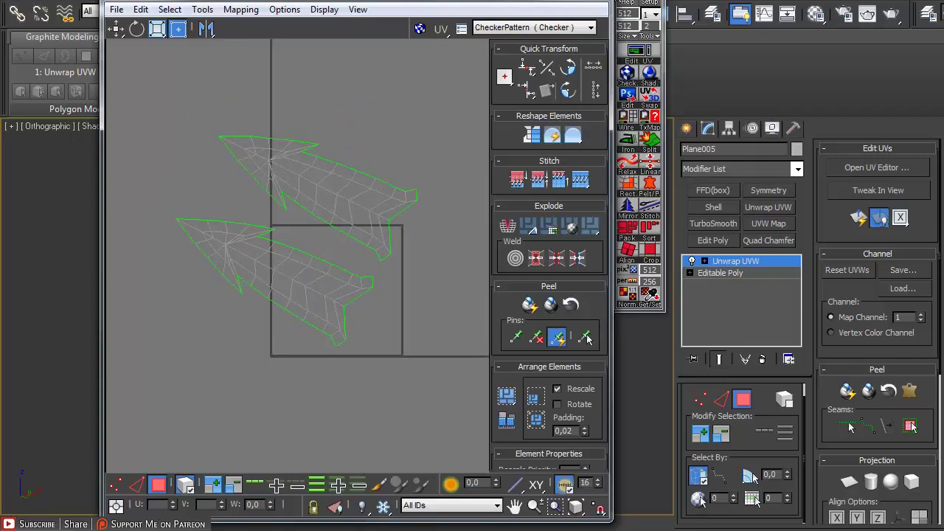
drag(628, 0, 629, 0)
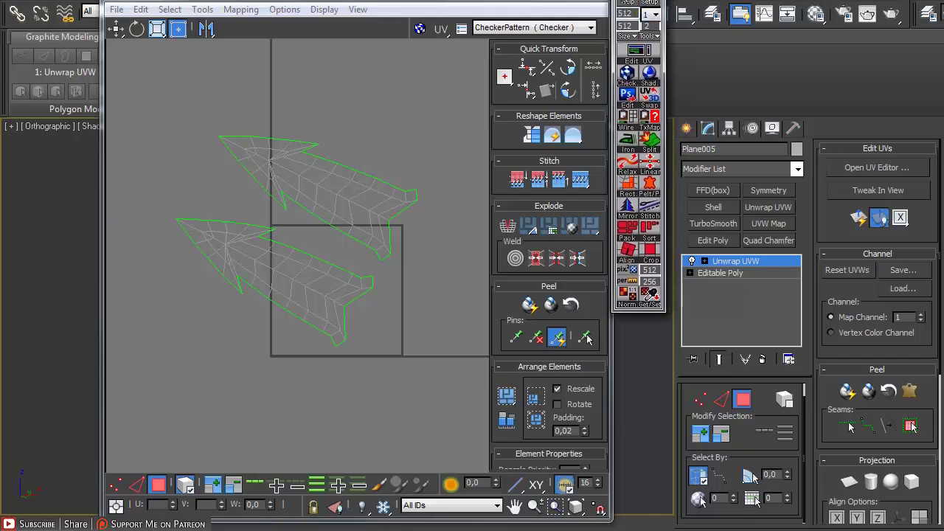
Step: Straighten both blade shells horizontally by aligning each one to an edge on its central line
click(136, 484)
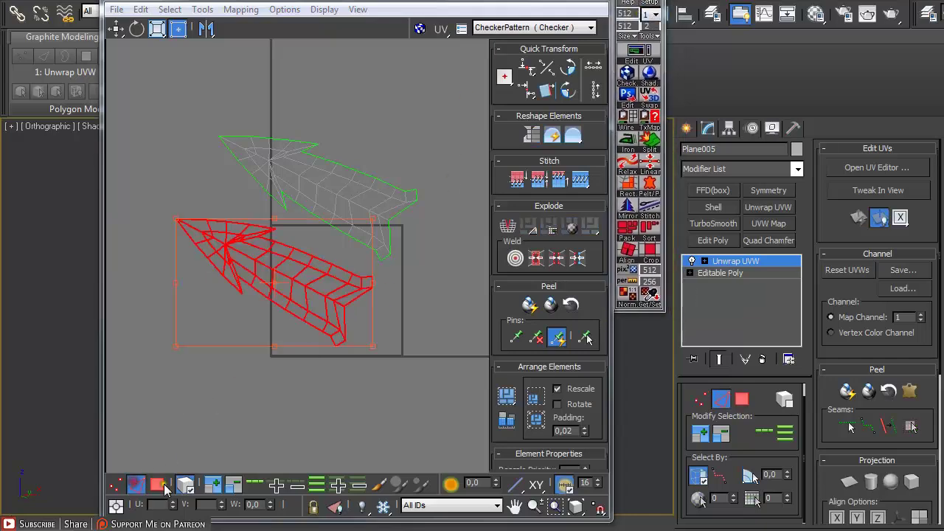
scroll(287, 314, up, 3)
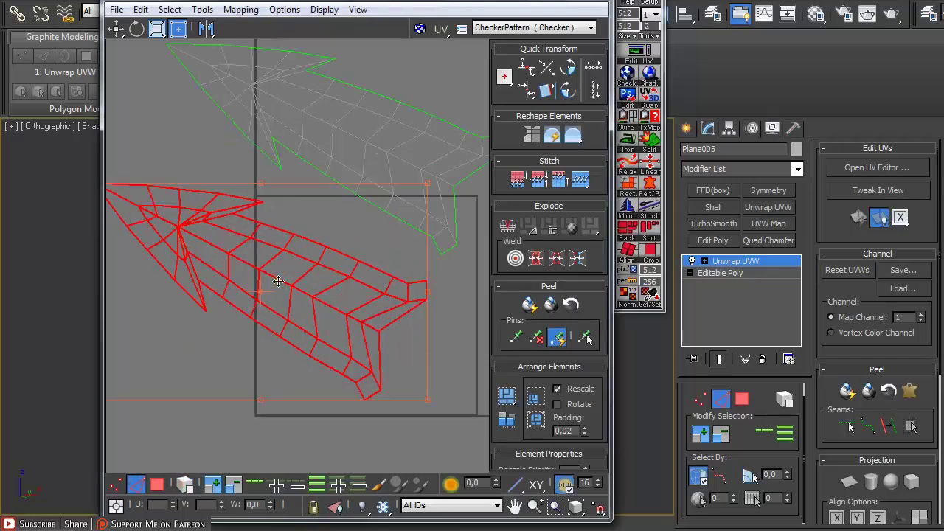
drag(288, 272, 278, 281)
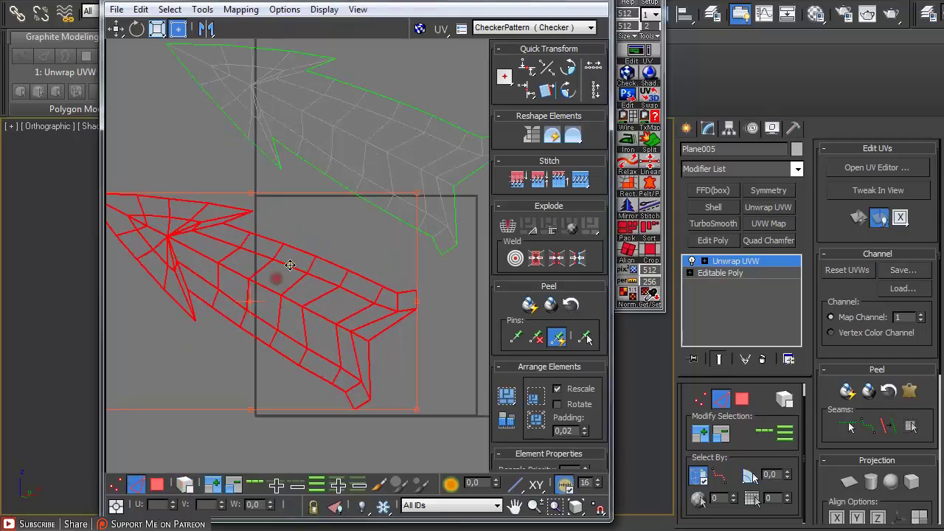
click(218, 164)
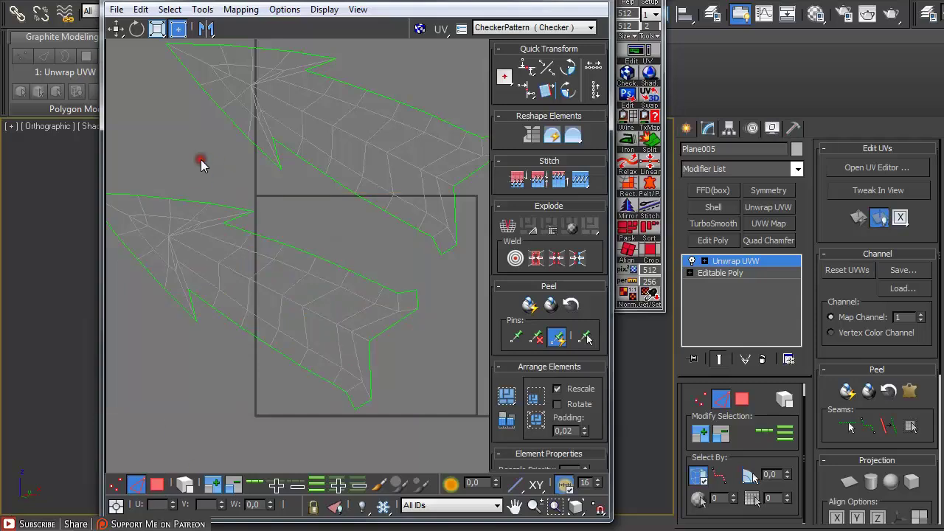
click(269, 299)
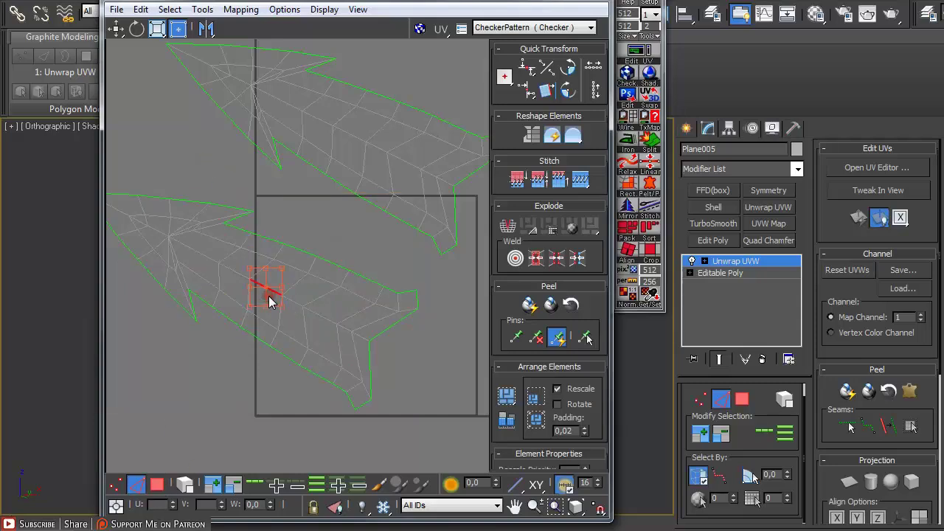
click(627, 252)
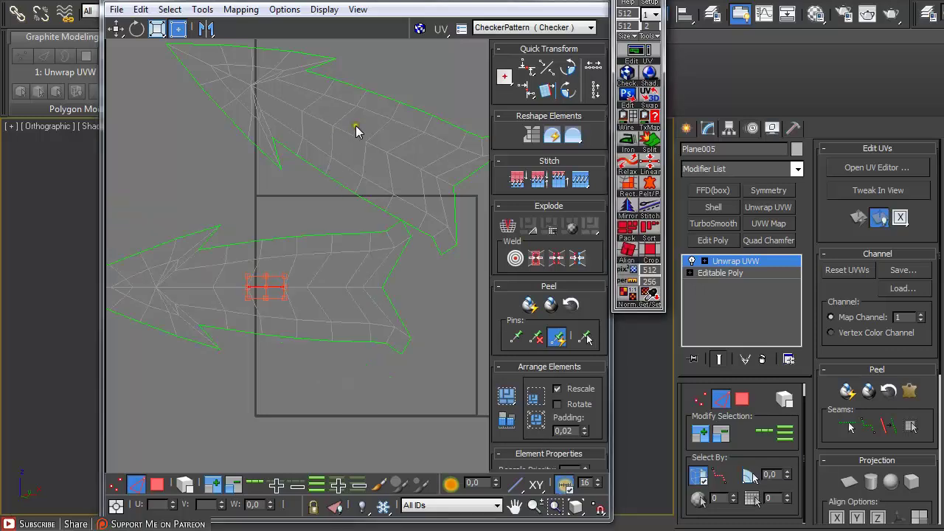
click(627, 250)
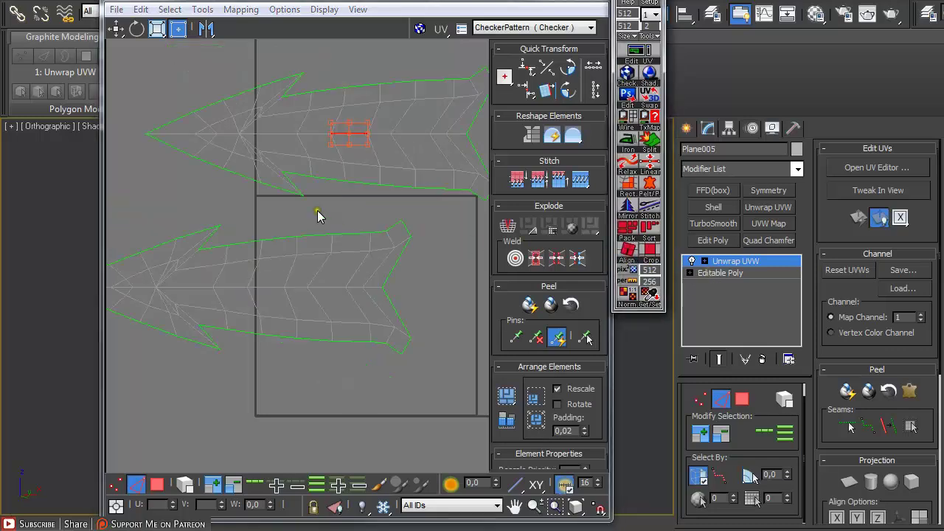
scroll(318, 216, down, 2)
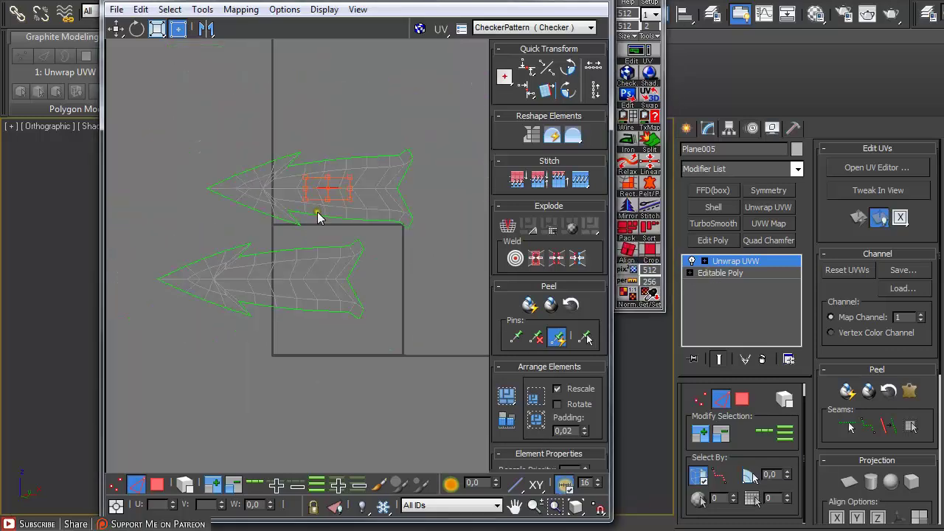
Step: Turn on snapping and move the upper shell by its tip vertex onto the tip of the lower shell
click(116, 484)
click(207, 190)
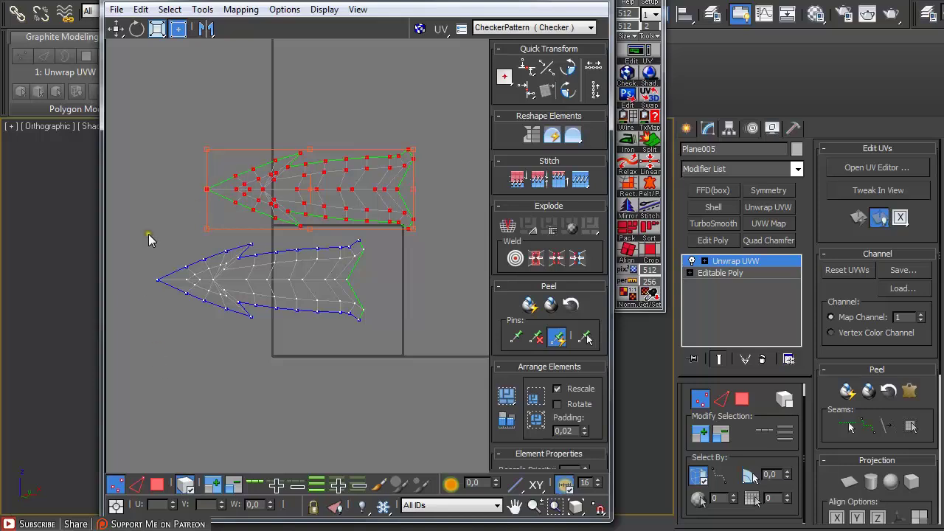
key(w)
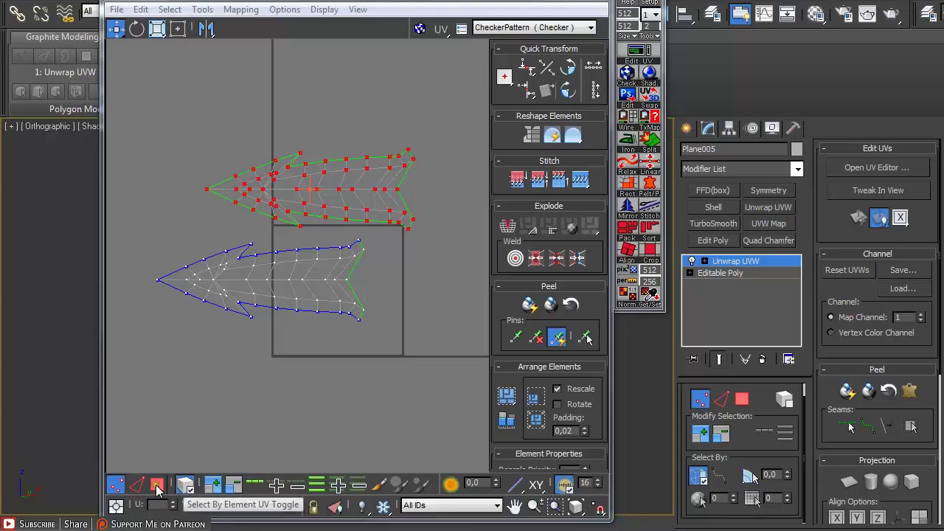
click(596, 507)
drag(207, 190, 158, 273)
scroll(190, 219, up, 3)
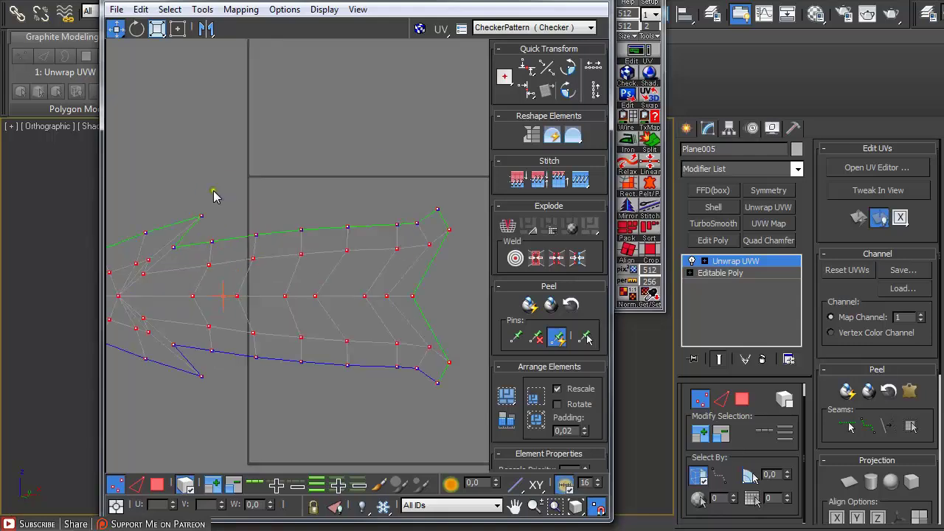
scroll(250, 206, down, 3)
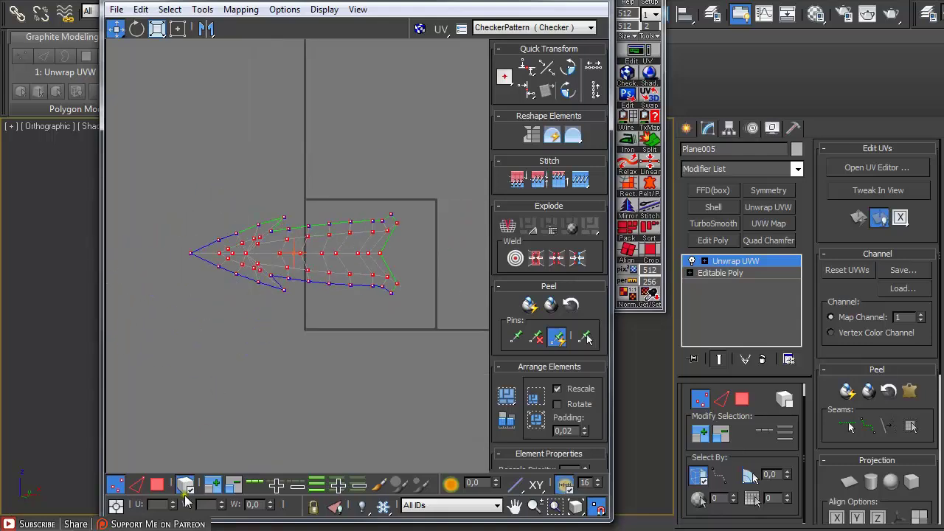
Step: Select both overlapping blade shells as polygons and pack them into the UV square with rescaling
click(157, 484)
drag(186, 164, 334, 317)
scroll(337, 315, up, 1)
scroll(338, 315, up, 2)
scroll(340, 308, down, 3)
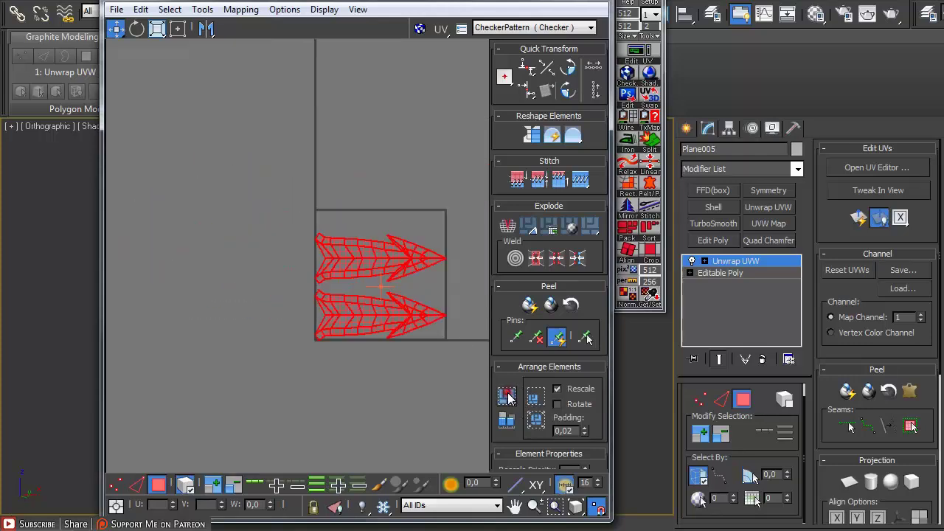
Step: Scale both packed shells down to about half size and place them in the UV square's lower-left corner
middle_drag(396, 313, 340, 297)
scroll(298, 277, up, 2)
key(r)
drag(358, 196, 323, 223)
key(w)
drag(248, 219, 201, 254)
click(327, 267)
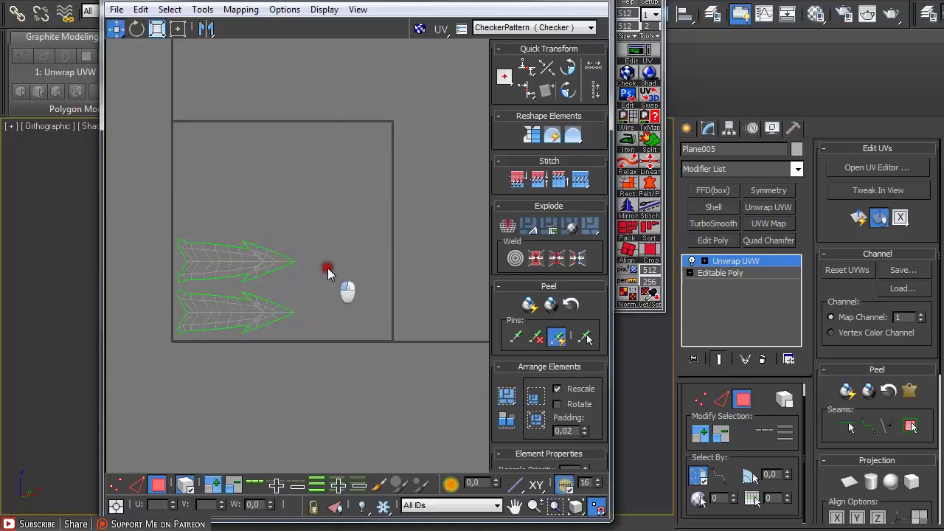
Step: Snap the upper blade shell by its tip vertex onto the lower shell so both overlap exactly
scroll(330, 271, up, 3)
middle_drag(329, 271, 382, 266)
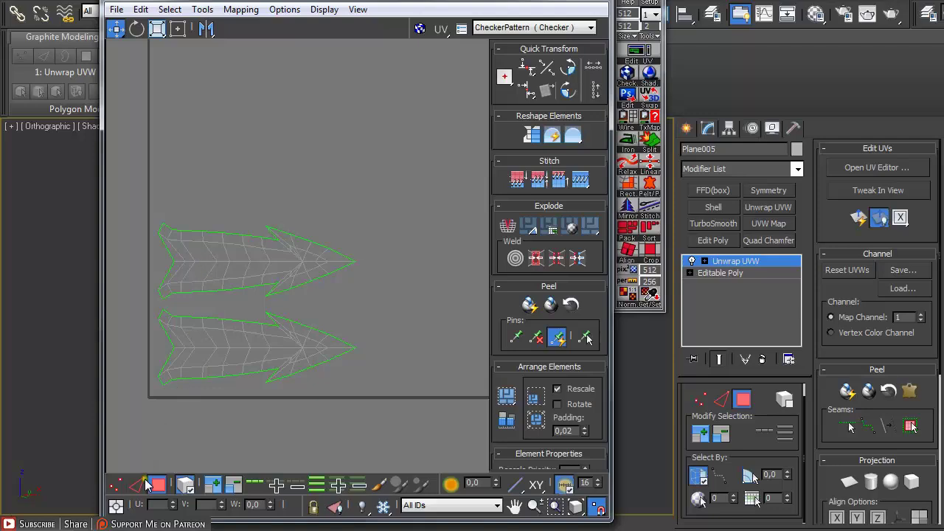
click(115, 483)
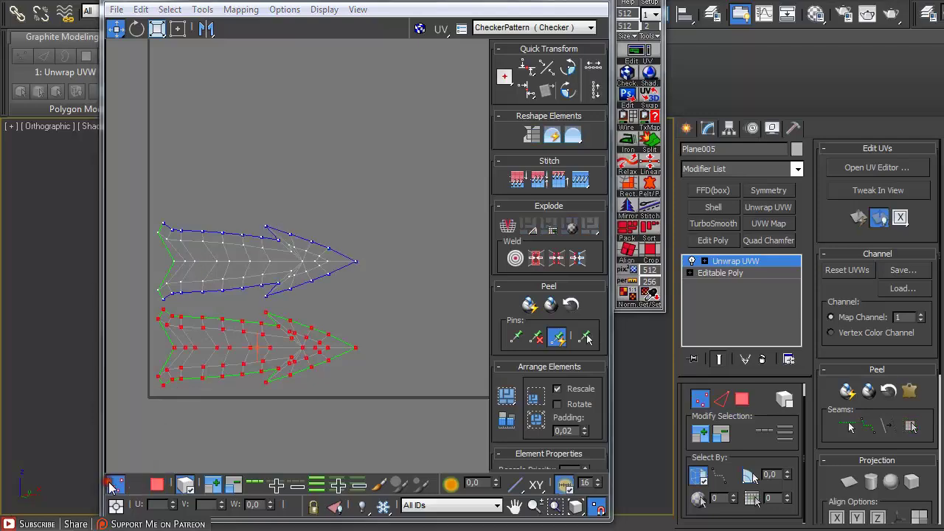
click(355, 263)
drag(356, 263, 353, 346)
click(365, 295)
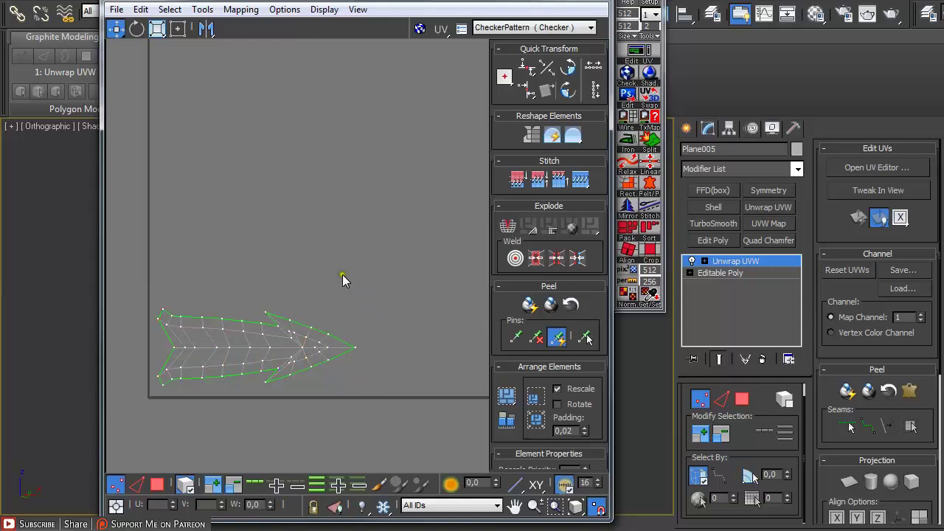
scroll(300, 185, down, 3)
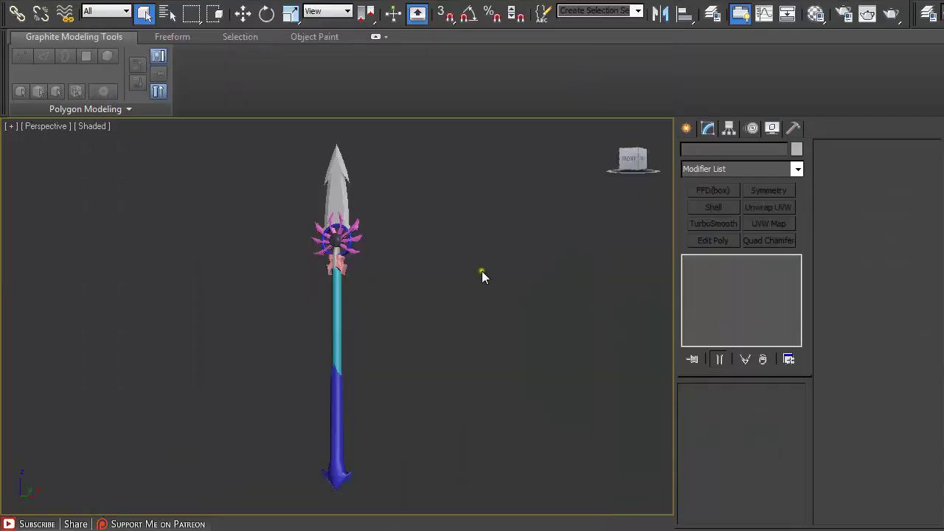
Step: Select the spear blade in the perspective view
scroll(473, 259, up, 3)
middle_drag(436, 198, 419, 357)
scroll(420, 357, up, 5)
scroll(470, 243, down, 5)
click(358, 301)
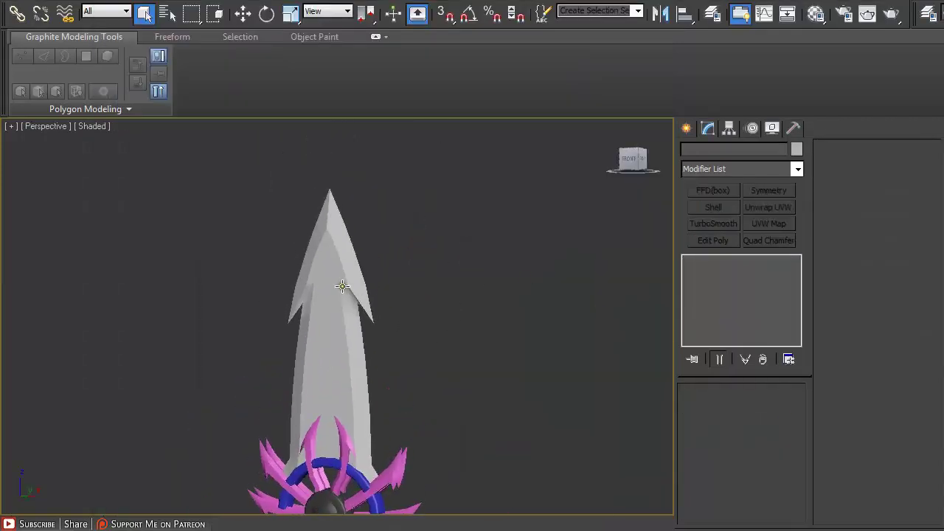
scroll(400, 326, up, 2)
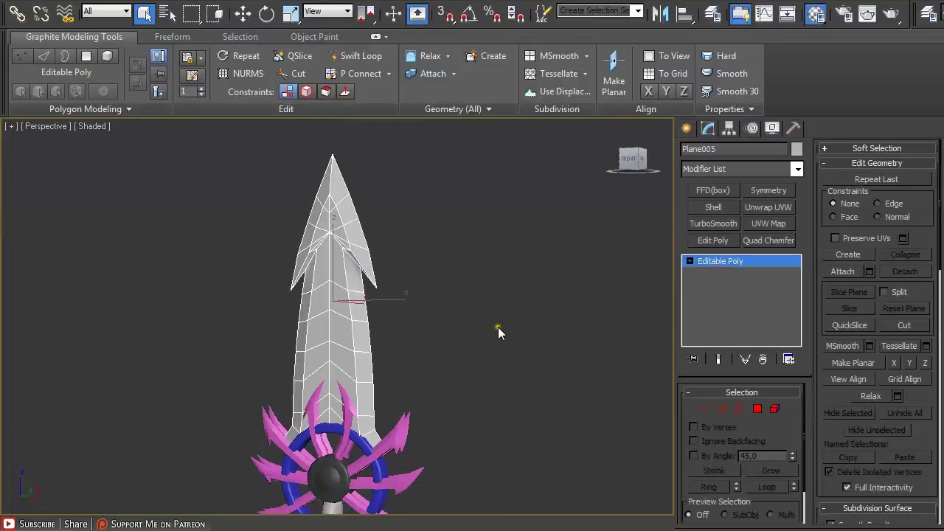
Step: Open the Material Editor and assign a Checker map to the diffuse colour of the 07 - Default material
key(m)
drag(743, 4, 726, 0)
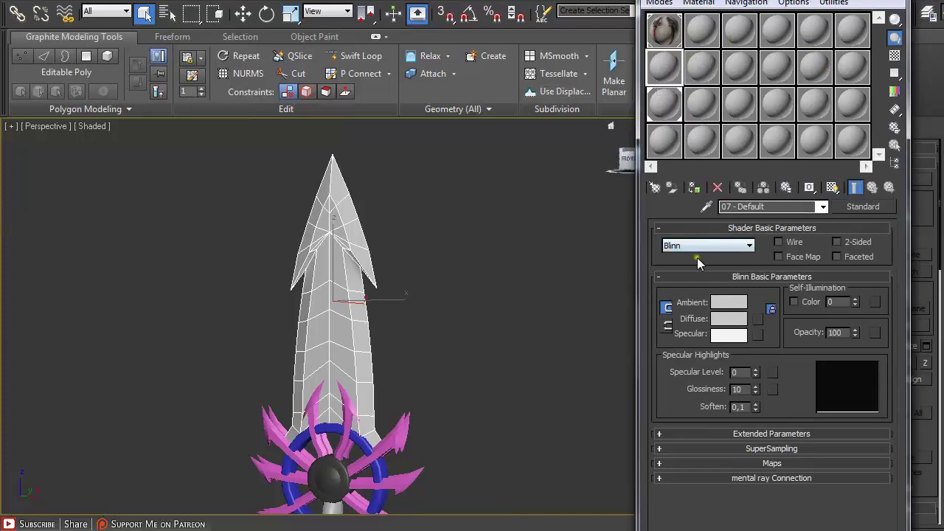
click(757, 320)
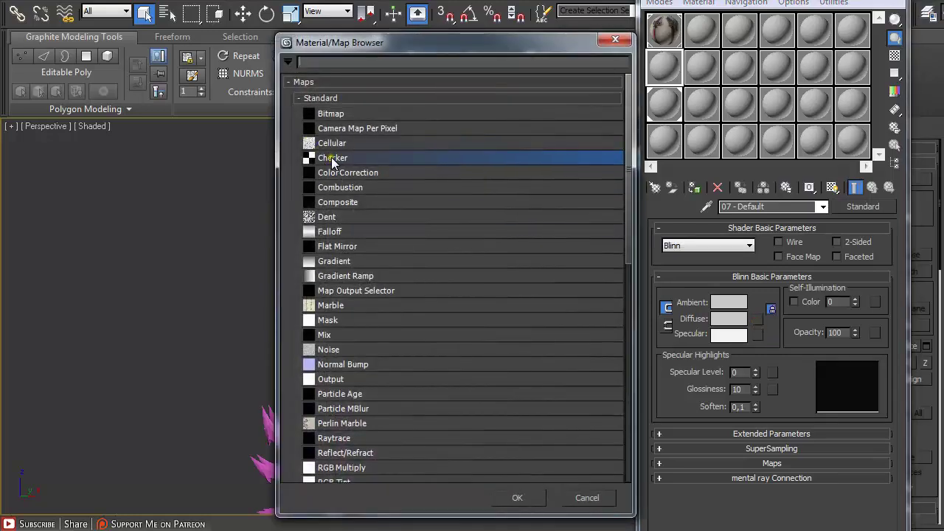
double_click(329, 160)
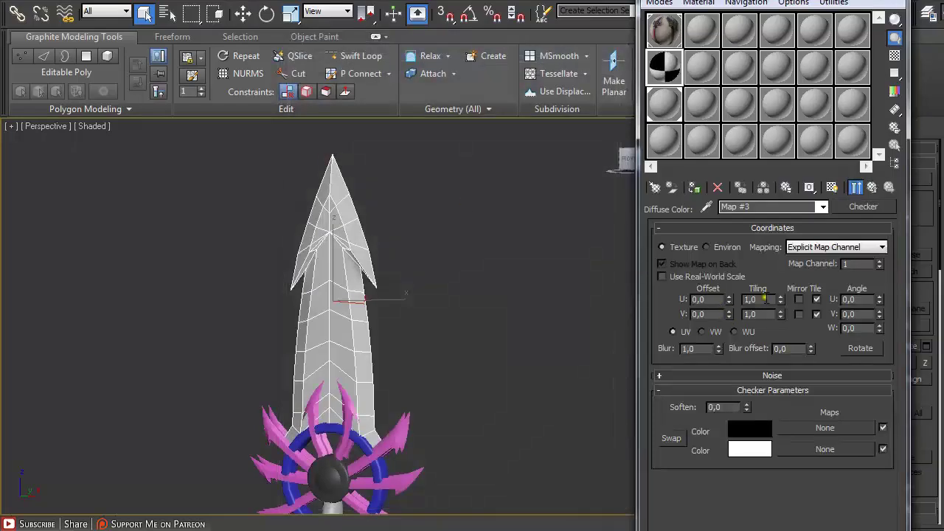
Step: Set the Checker map's U and V tiling to 5, and enable viewport display for its parent material
drag(766, 298, 714, 285)
text(5)
key(Tab)
text(5)
key(Return)
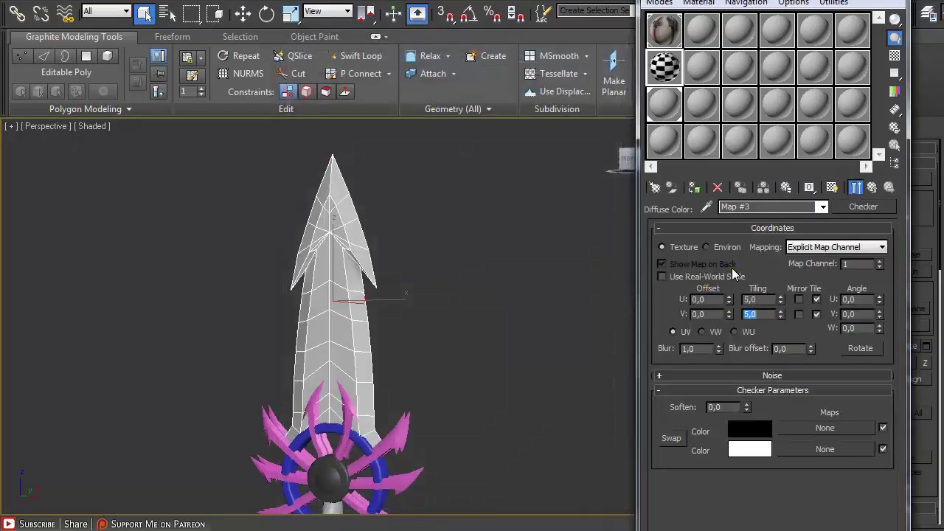
click(872, 187)
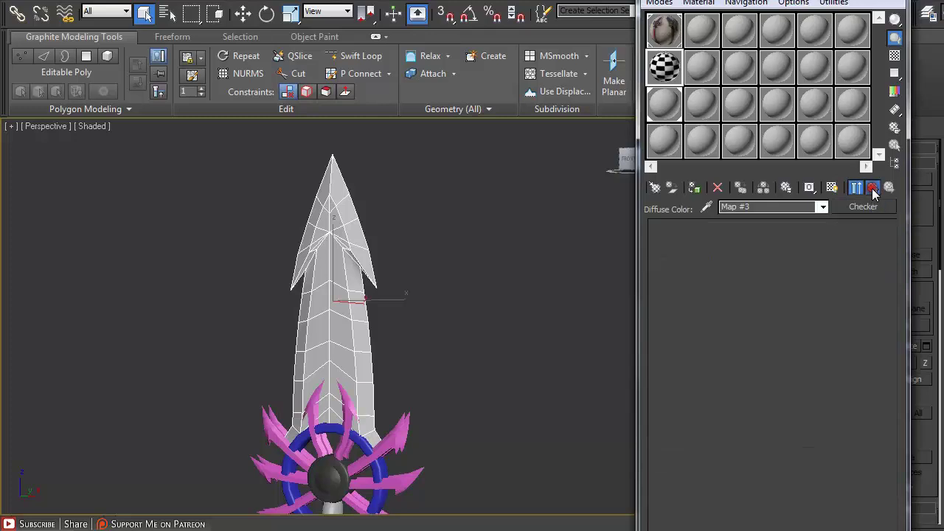
click(832, 186)
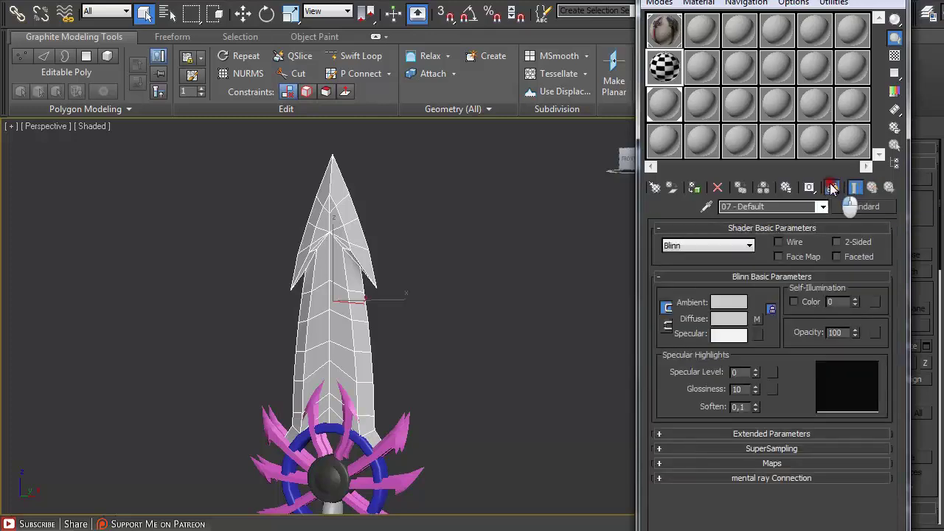
Step: Assign the 07 - Default material to the blade and set its Checker map's U and V tiling to 20, trying 15 first
click(694, 189)
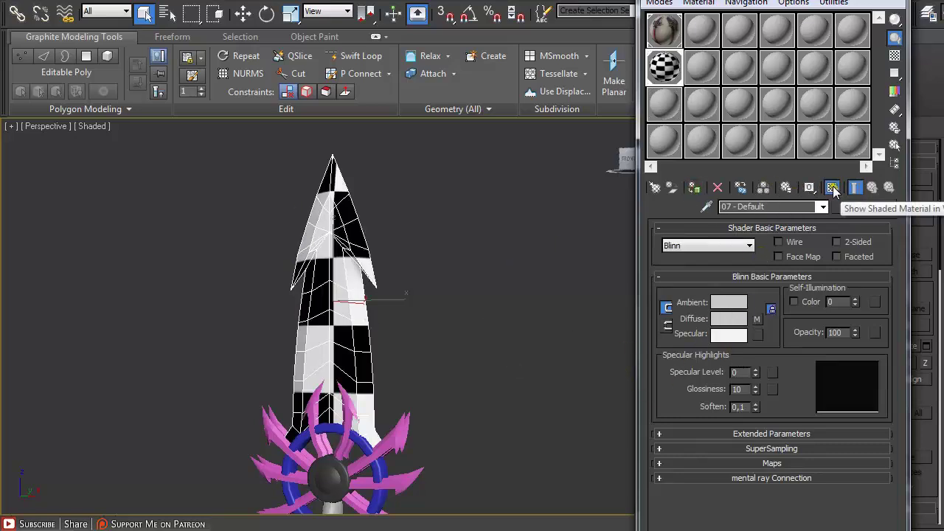
click(758, 319)
drag(758, 300, 689, 290)
text(15)
key(Tab)
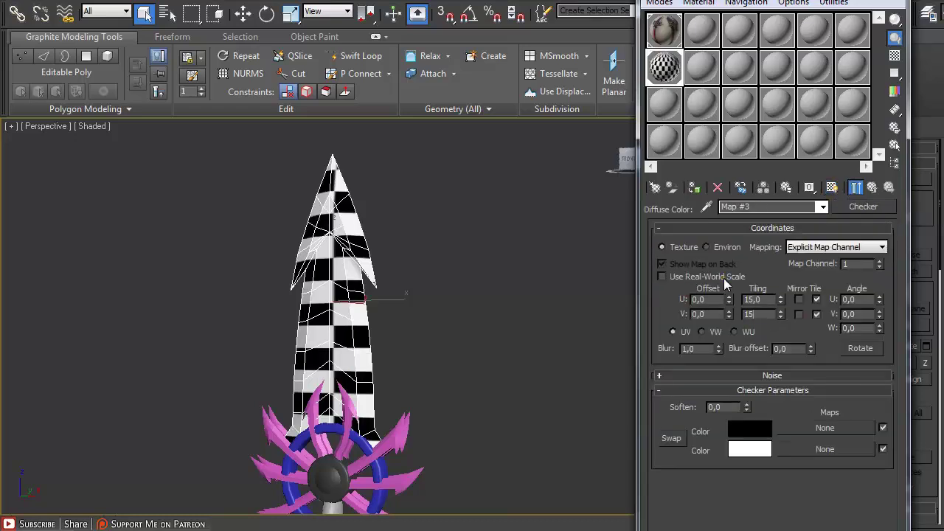
text(15)
key(Return)
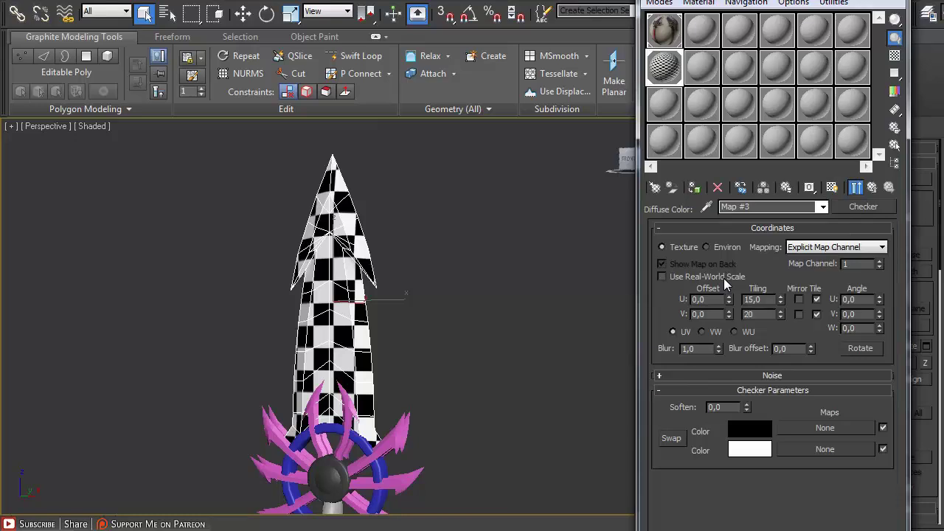
click(768, 299)
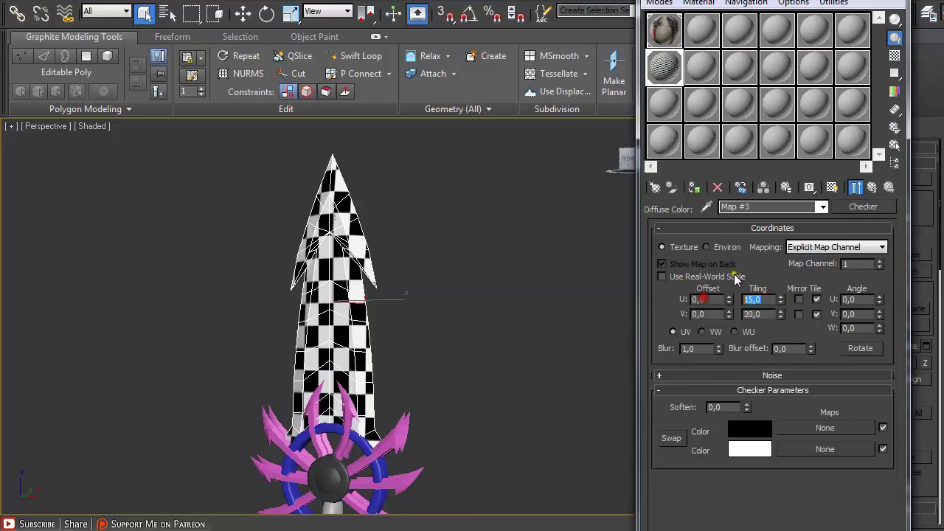
key(Return)
alt+middle_drag(556, 317, 448, 320)
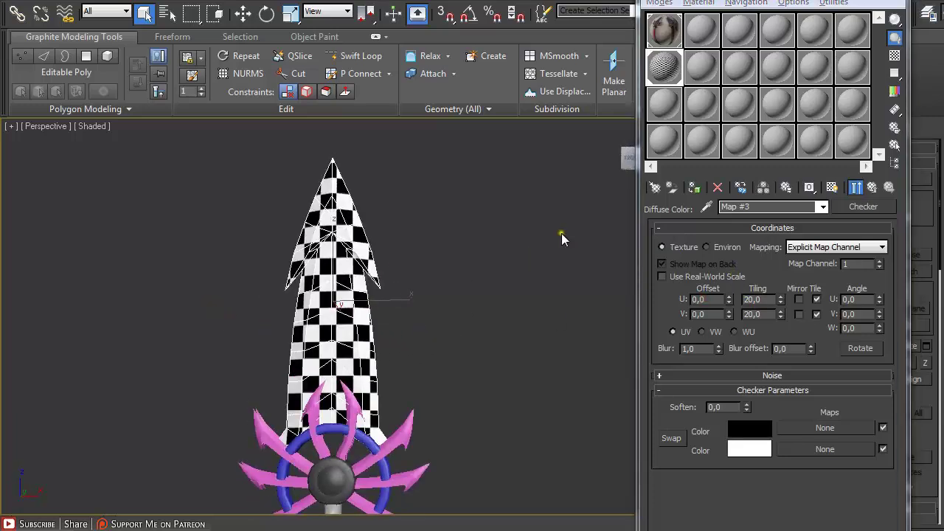
Step: Load the UV Checker Map image as the diffuse bitmap of the 08 - Default material, display it in the viewport and assign it to the blade
click(703, 66)
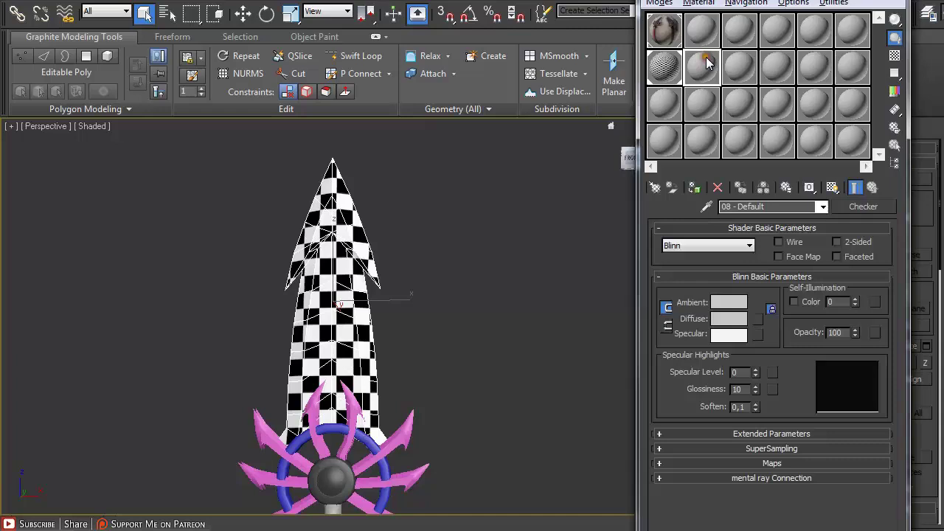
click(757, 318)
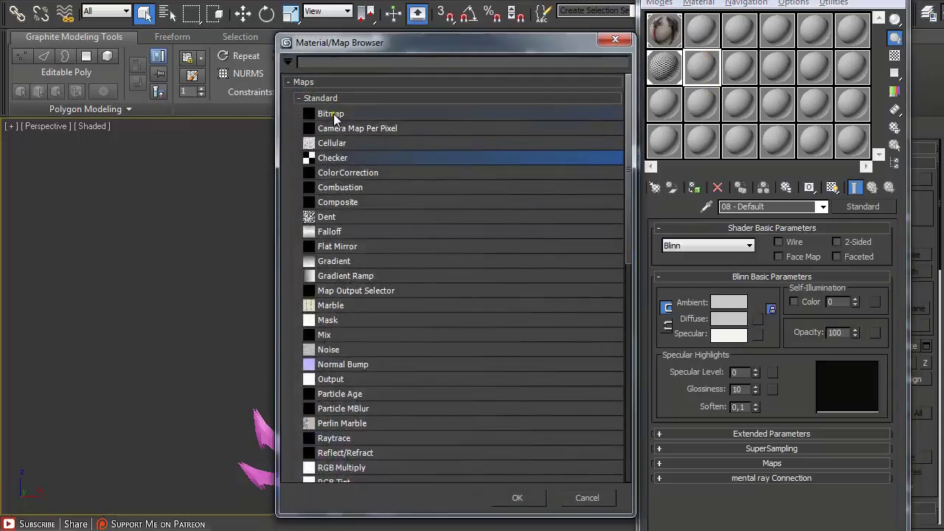
double_click(334, 116)
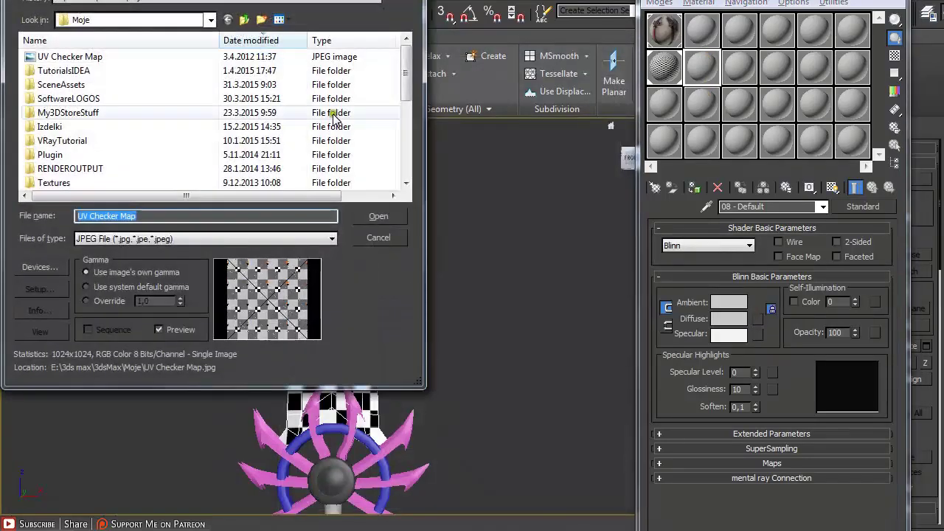
double_click(332, 65)
click(696, 191)
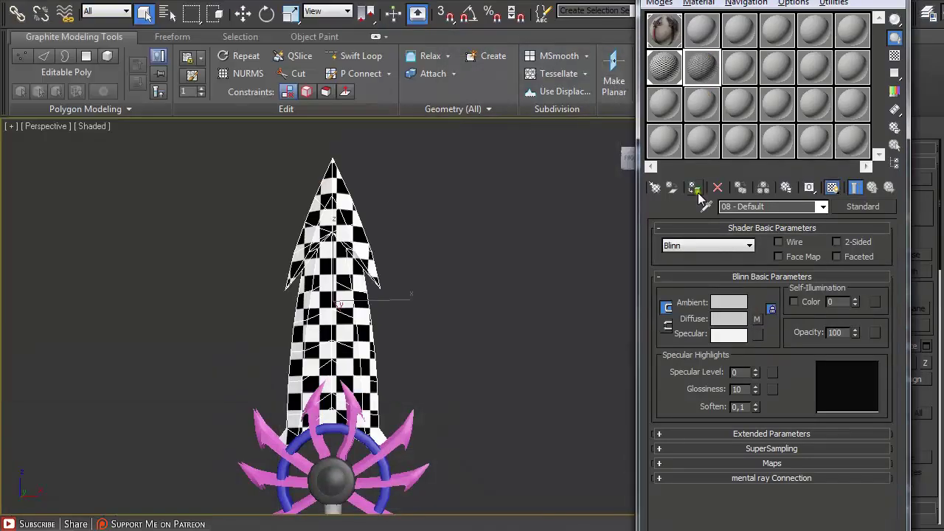
click(695, 189)
Step: Examine the UV Checker Map pattern along the blade, from the barbed tip to the guard, for distortion and text orientation
scroll(399, 317, up, 8)
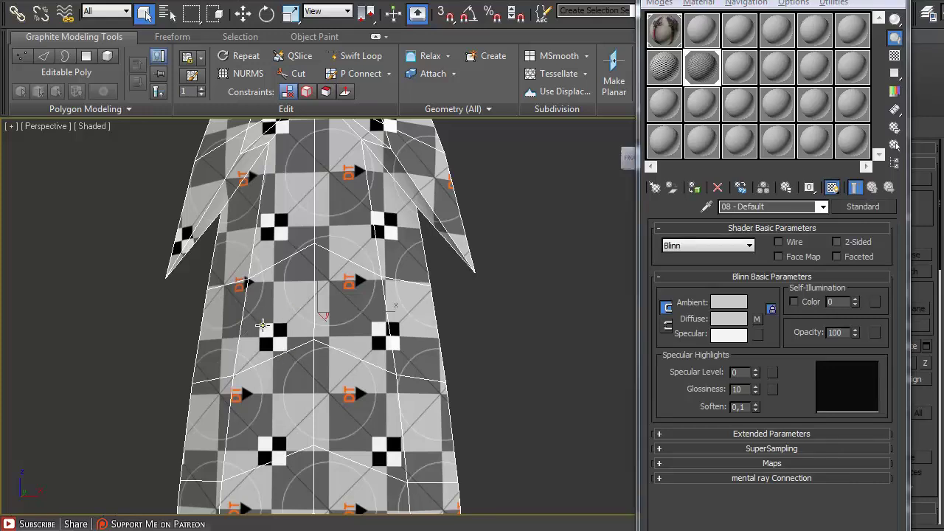
scroll(263, 322, down, 5)
scroll(264, 322, up, 8)
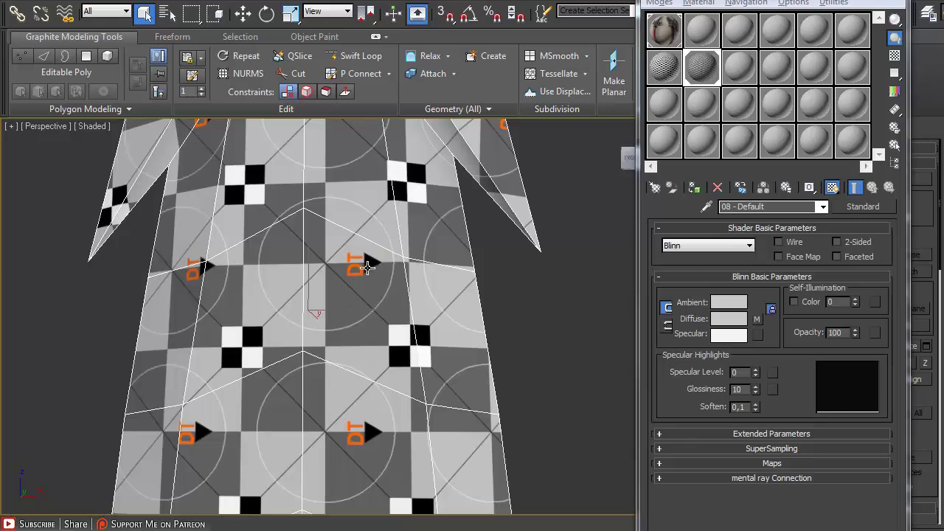
scroll(367, 268, down, 4)
middle_drag(363, 250, 357, 348)
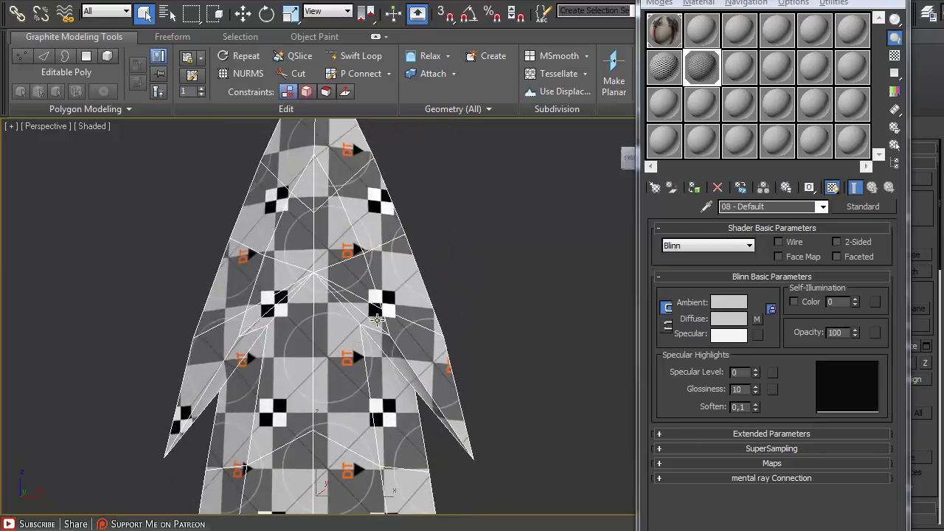
scroll(386, 316, down, 3)
scroll(386, 316, up, 4)
middle_drag(336, 247, 343, 319)
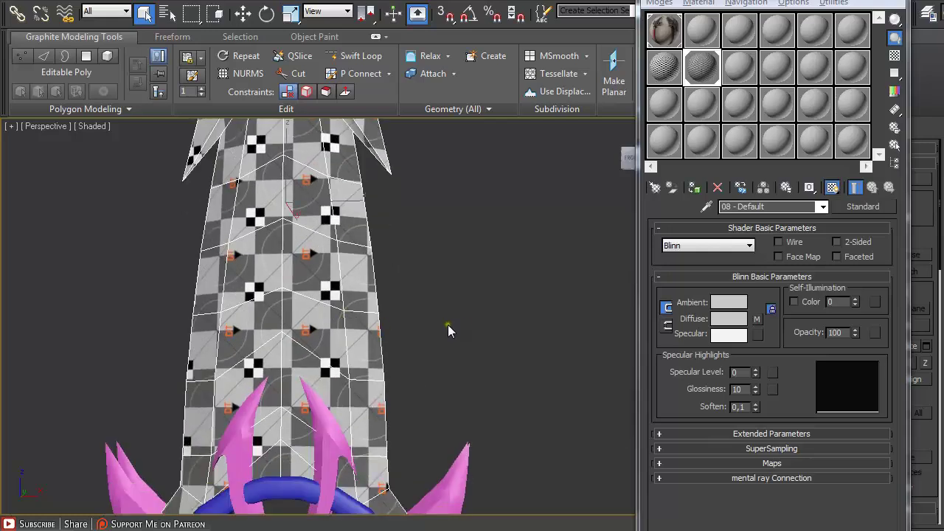
Step: Compare the black-and-white 07 - Default checker on the blade with the 08 - Default UV Checker Map by assigning each in turn
click(667, 66)
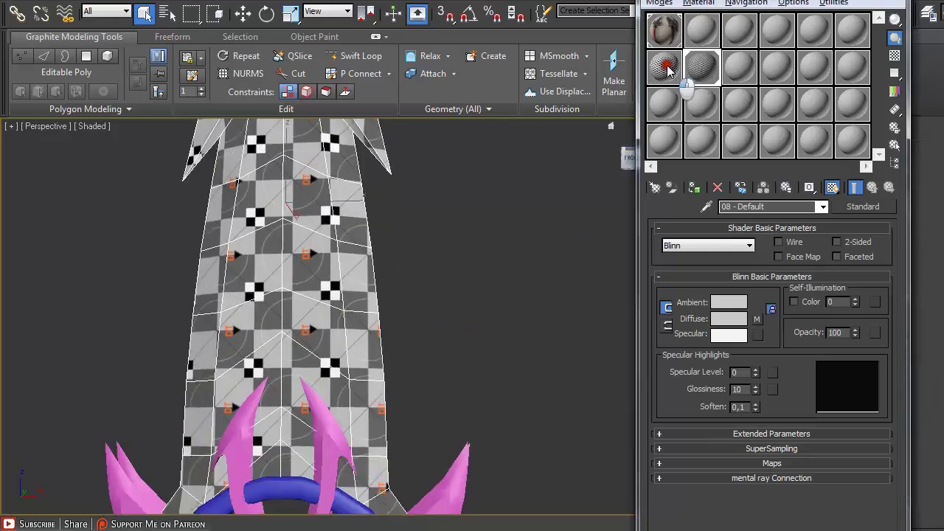
click(693, 187)
middle_drag(412, 236, 425, 385)
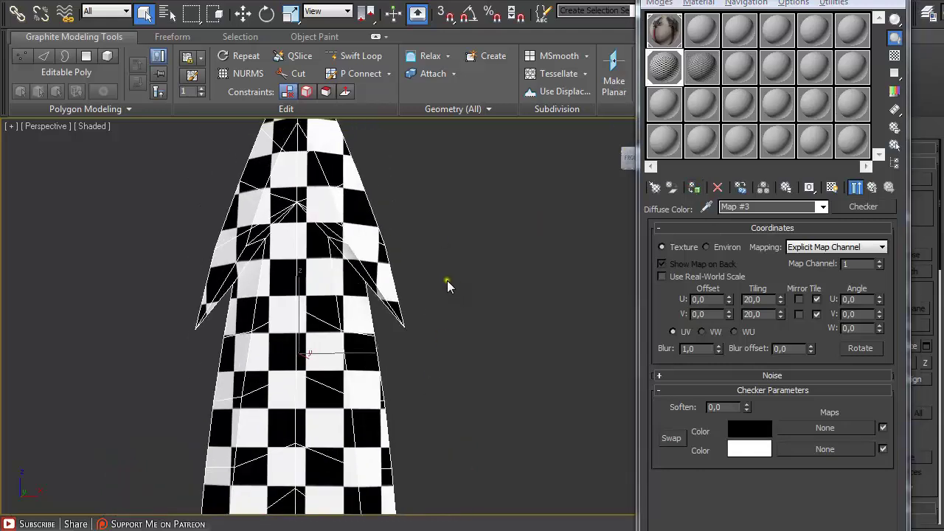
click(699, 65)
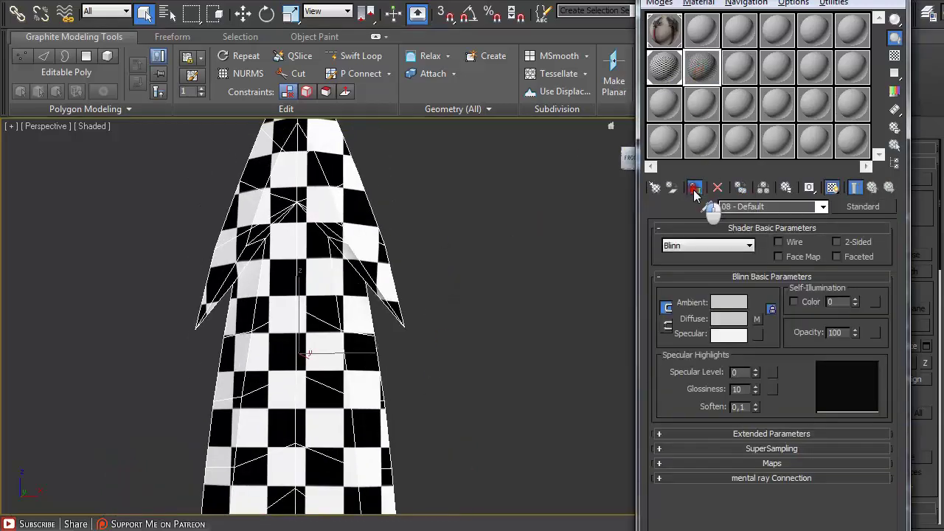
click(694, 187)
scroll(407, 356, up, 2)
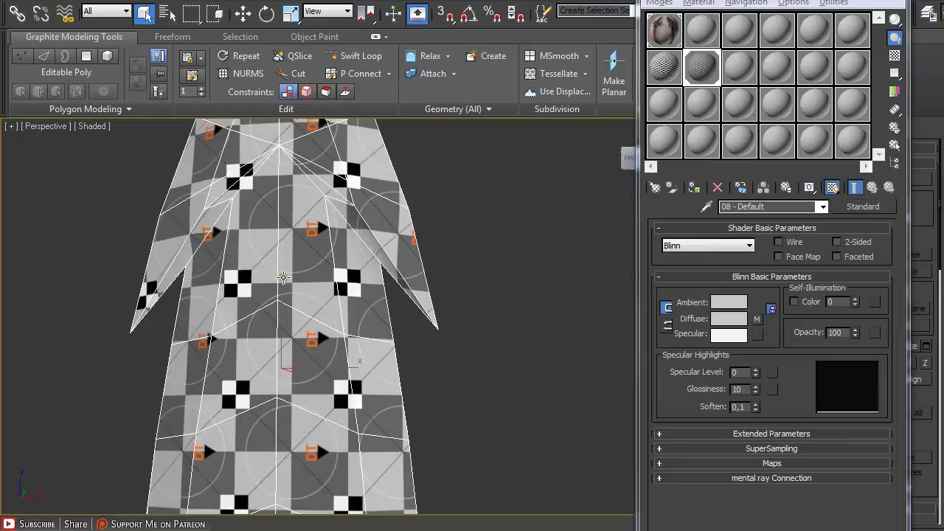
scroll(362, 332, down, 3)
Step: Select the dark round hub at the guard's centre, close the Material Editor and isolate the hub in the front view
scroll(361, 332, down, 2)
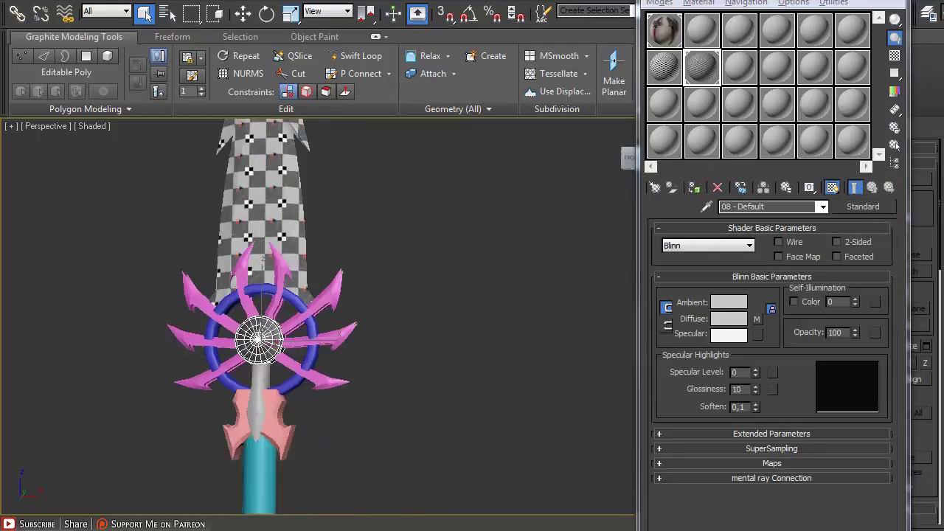
scroll(487, 364, up, 4)
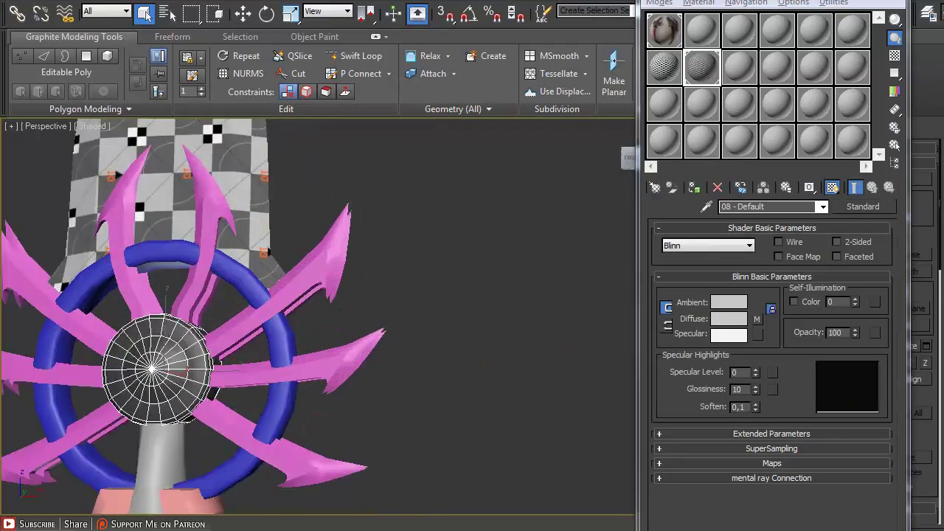
key(m)
key(alt+q)
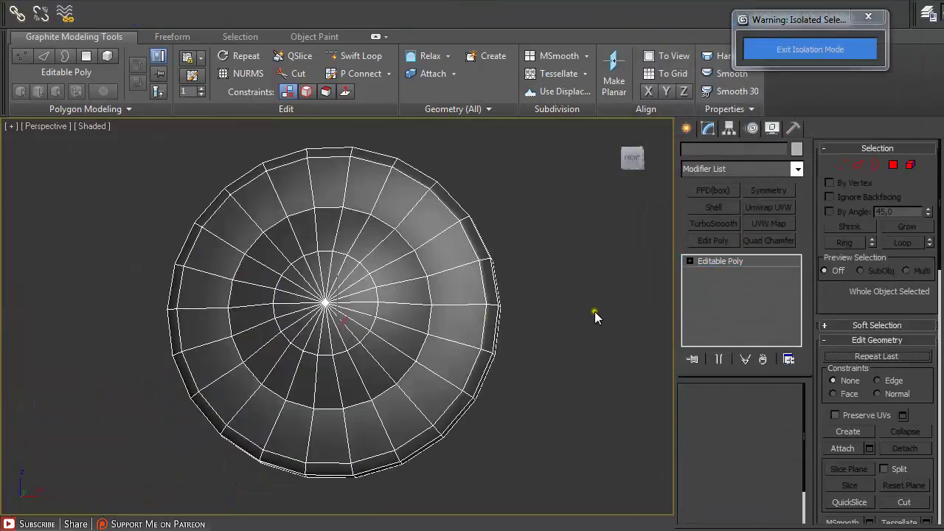
key(f)
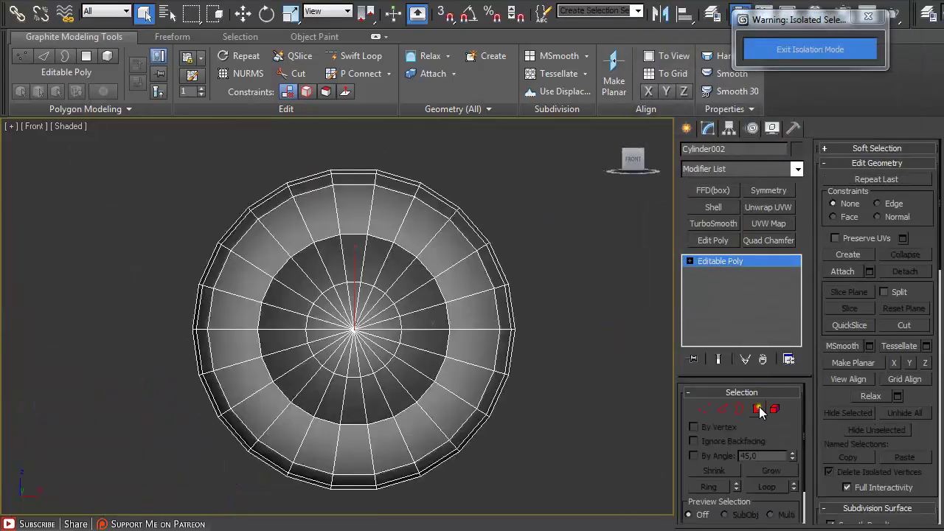
Step: Add an Unwrap UVW modifier to the hub and select its faces from the front in polygon mode
click(757, 408)
scroll(497, 366, down, 2)
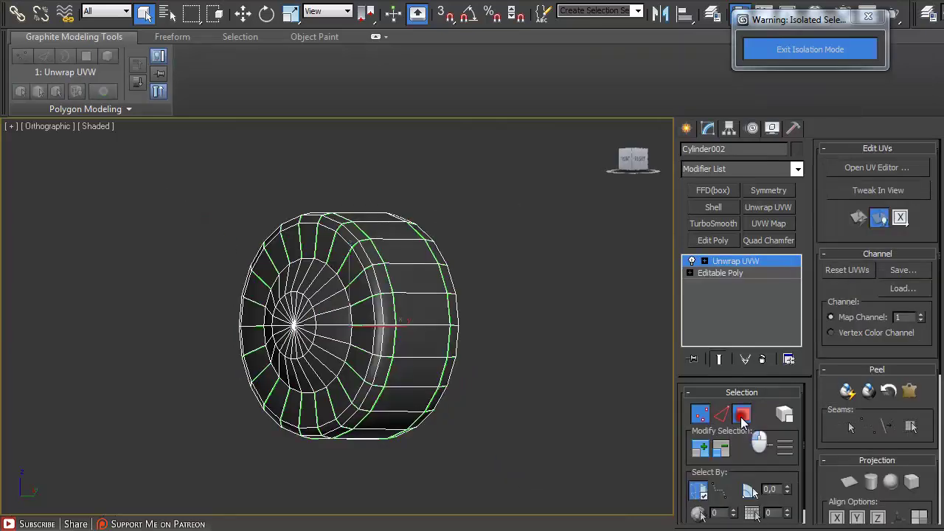
click(743, 413)
key(f)
key(z)
click(229, 192)
drag(481, 429, 485, 429)
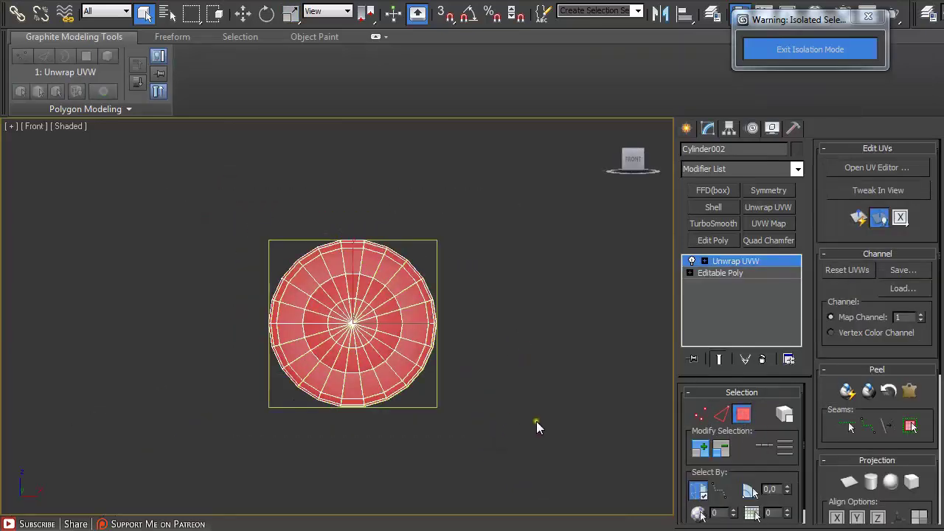
Step: Deselect the hub's side band so only the front cap remains selected, and apply planar mapping to the cap
alt+middle_drag(529, 381, 401, 390)
alt+drag(448, 472, 344, 226)
alt+middle_drag(344, 226, 618, 246)
alt+drag(373, 433, 373, 435)
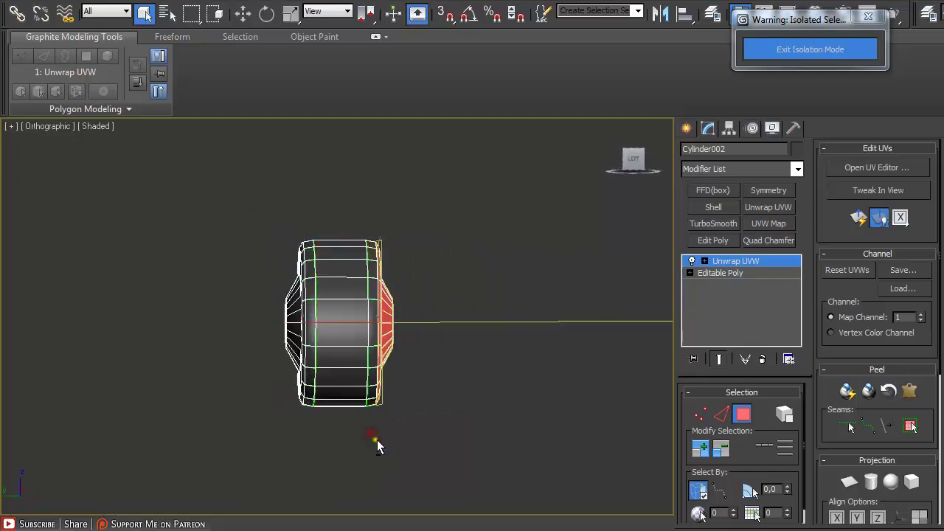
alt+middle_drag(377, 440, 389, 468)
alt+middle_drag(340, 242, 264, 398)
click(850, 483)
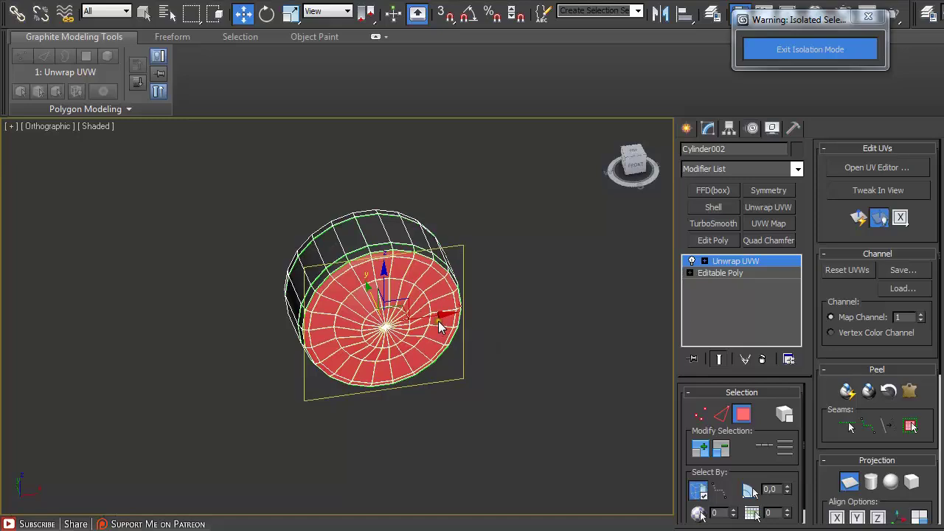
Step: Leave the planar mapping mode, frame the hub in the back view and select its faces from behind
key(v)
key(k)
key(z)
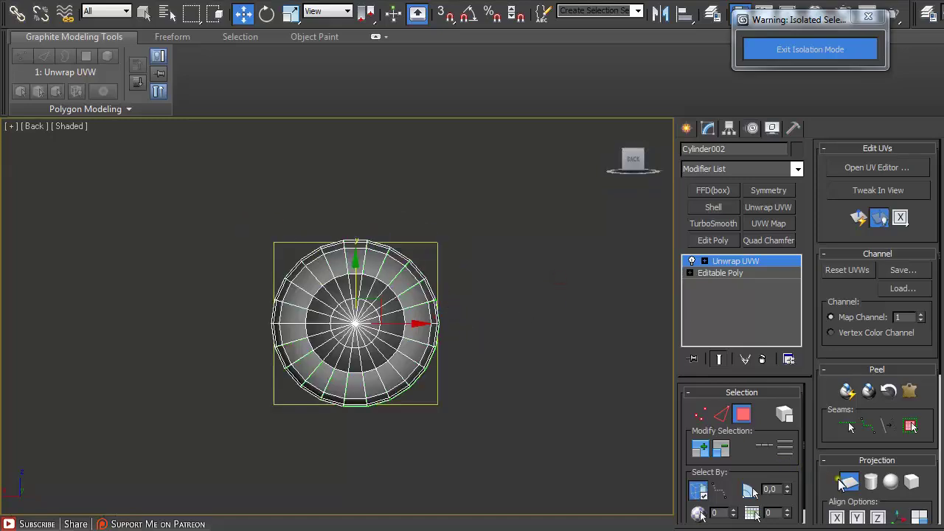
key(q)
drag(212, 188, 508, 457)
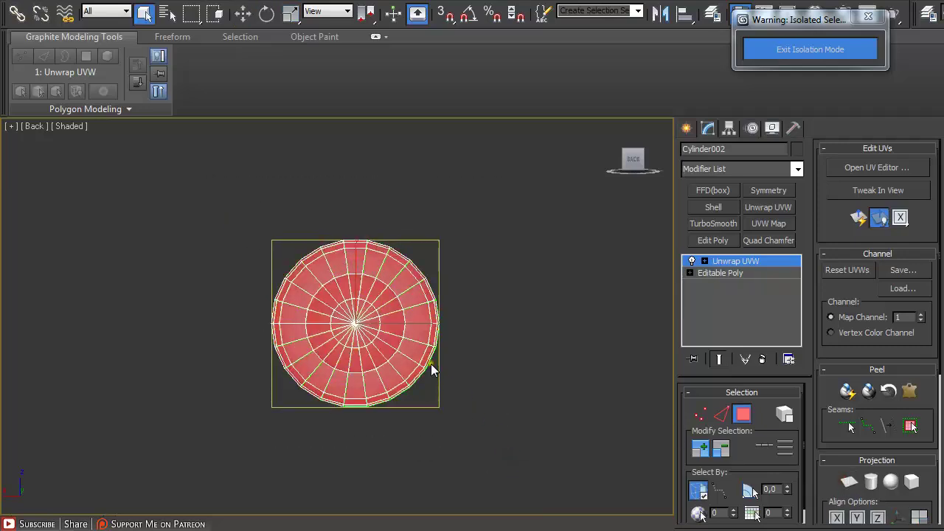
Step: Deselect the hub's side band so only the back cap remains selected, and apply planar mapping to it
alt+middle_drag(431, 364, 555, 360)
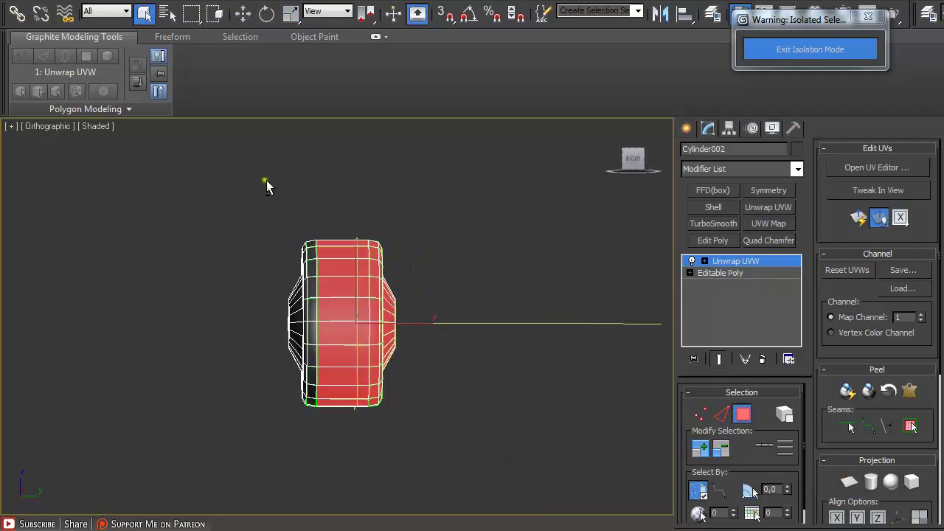
alt+drag(365, 428, 375, 430)
alt+middle_drag(435, 380, 157, 384)
alt+drag(477, 472, 341, 205)
mouse_move(340, 204)
alt+middle_down()
mouse_move(354, 204)
mouse_move(371, 253)
mouse_move(341, 234)
mouse_move(331, 204)
alt+middle_up()
alt+drag(332, 204, 398, 274)
alt+middle_drag(398, 274, 510, 246)
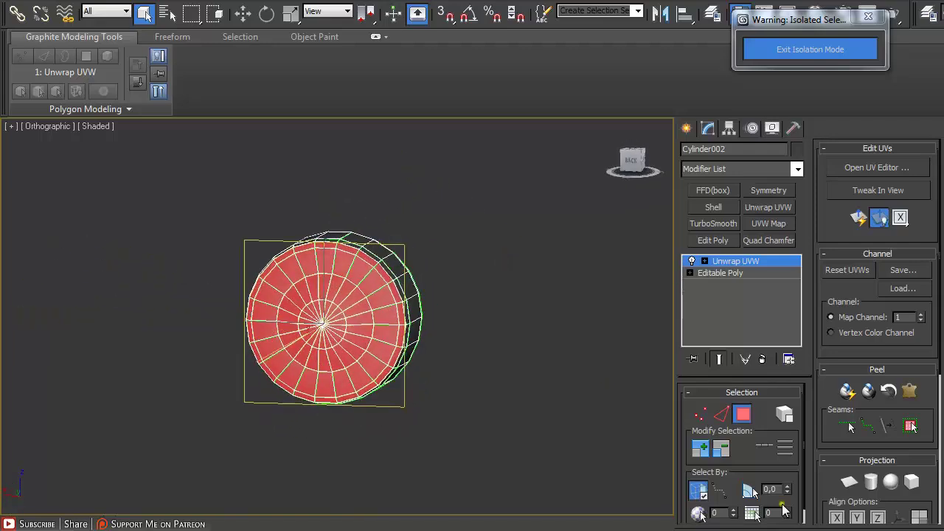
click(849, 483)
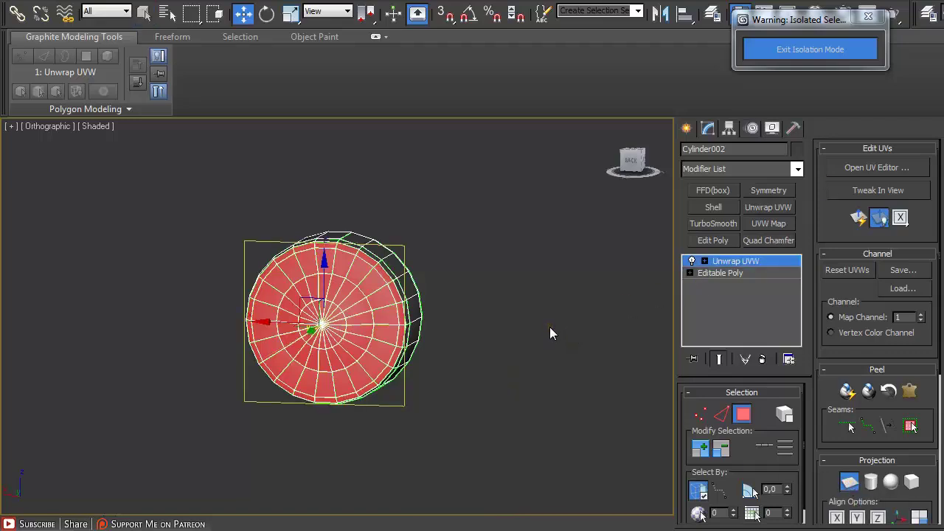
alt+middle_drag(545, 255, 509, 260)
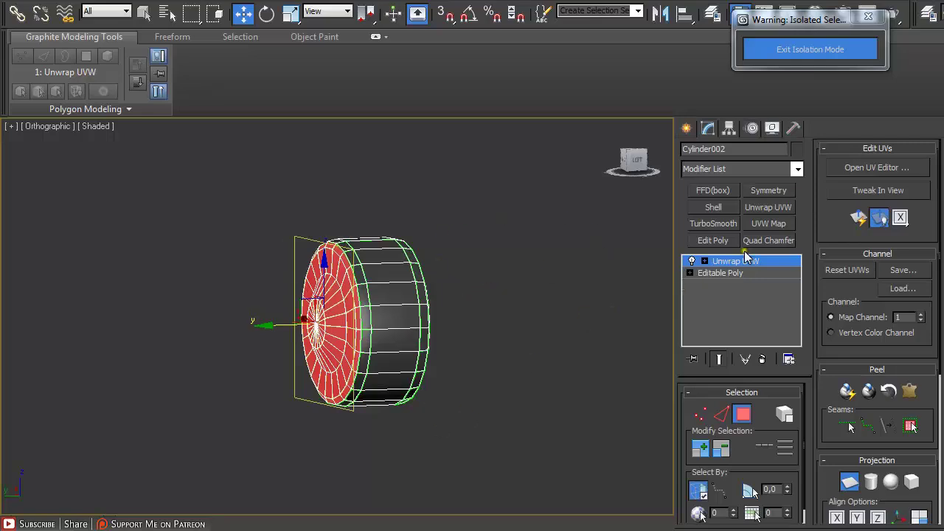
Step: Open the UV Editor for the hub, hide the checker background and enable selection by UV element
click(856, 169)
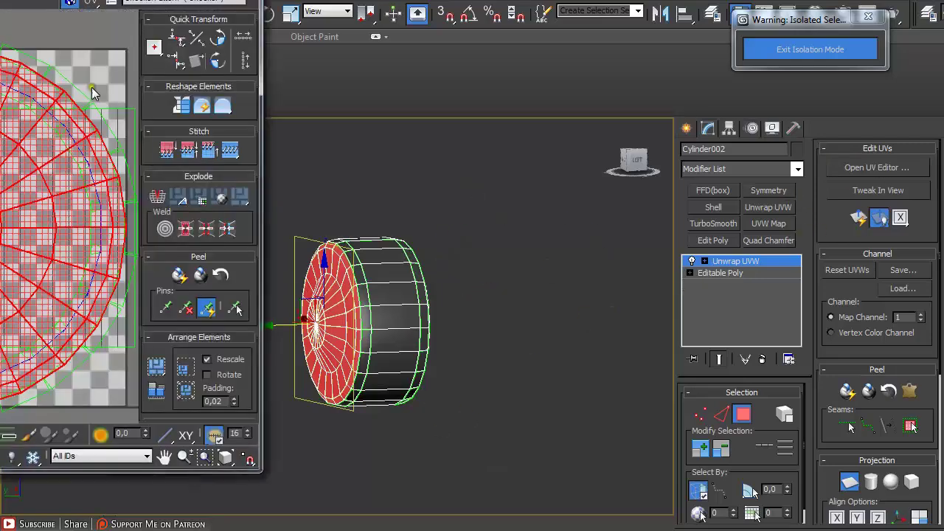
drag(0, 0, 364, 28)
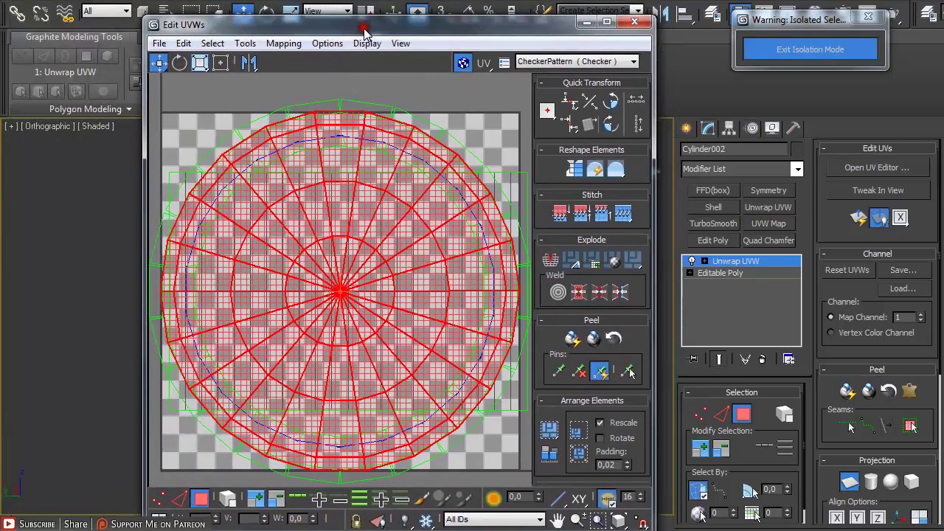
click(463, 63)
scroll(471, 120, down, 3)
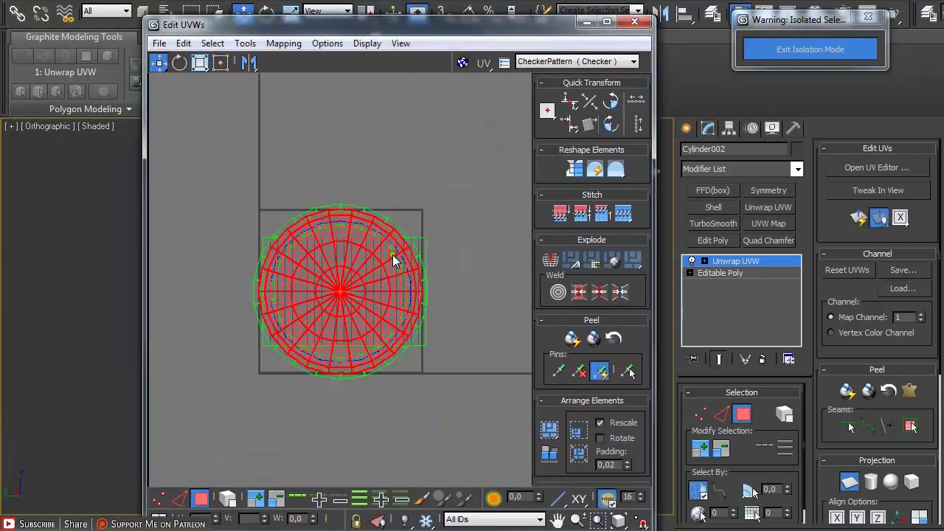
click(228, 499)
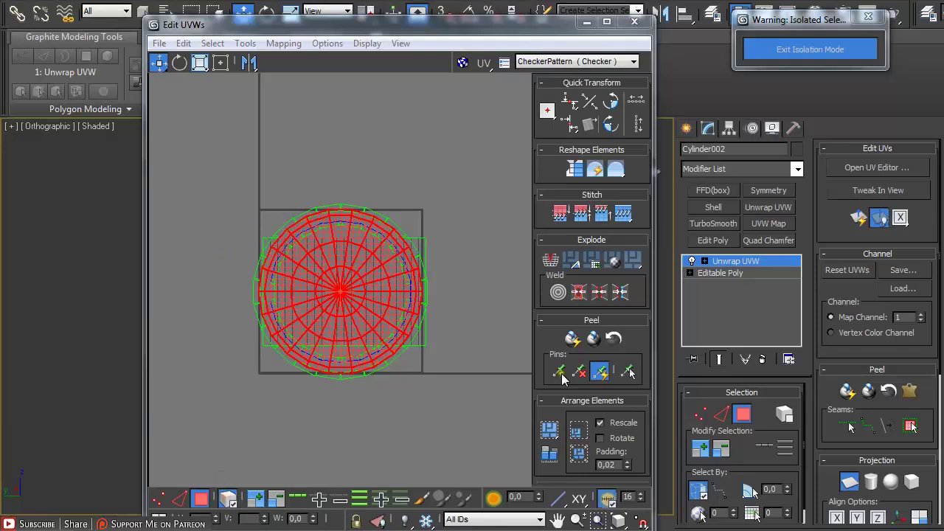
Step: Leave the planar mapping mode and move the hub's two cap UV elements apart, off the overlapping side band shells
click(848, 483)
drag(372, 270, 246, 142)
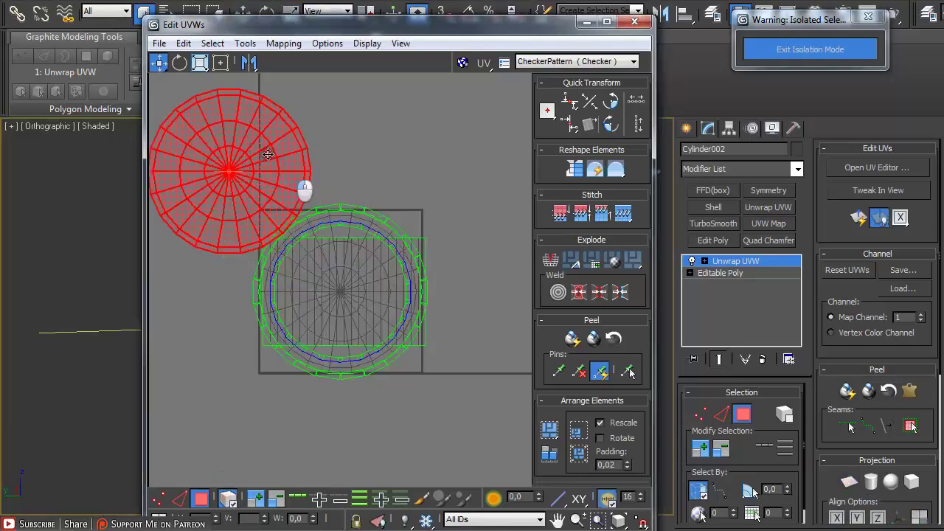
drag(372, 219, 478, 114)
drag(255, 178, 252, 151)
drag(444, 148, 437, 129)
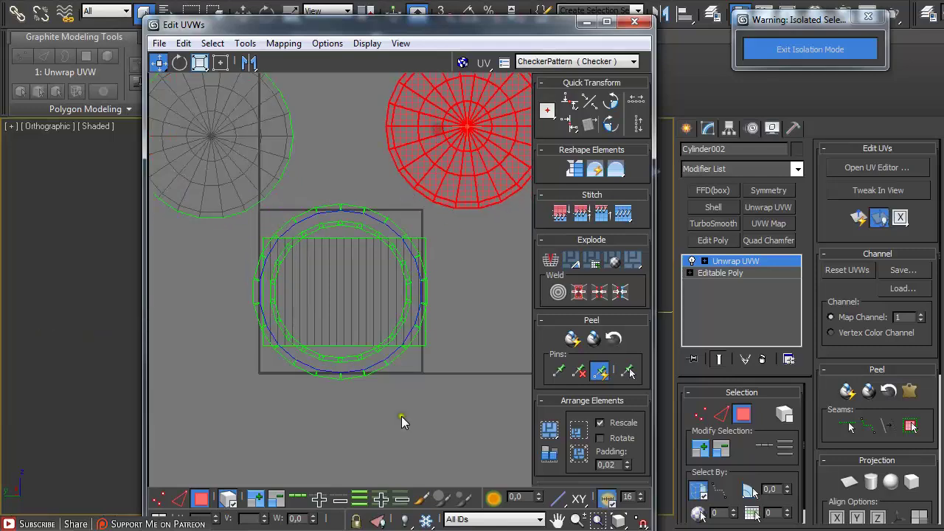
Step: Select all of the hub's remaining side band UV elements, planar-map them together and leave the mapping mode
drag(472, 408, 247, 236)
ctrl+drag(305, 189, 379, 243)
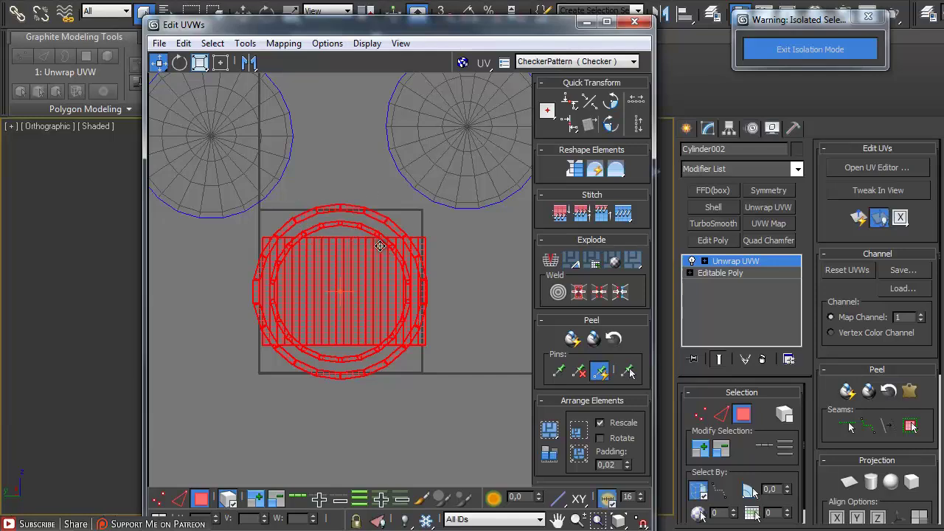
click(849, 482)
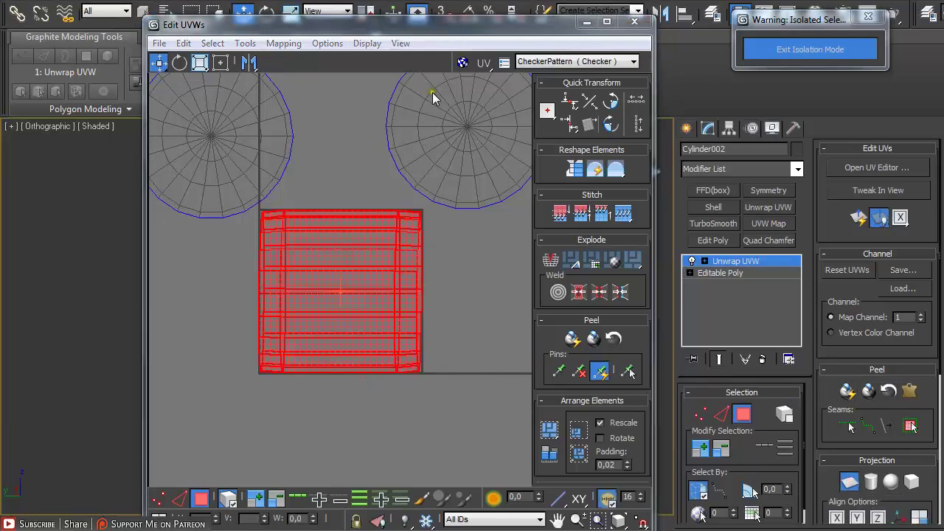
drag(410, 25, 676, 14)
middle_drag(230, 259, 67, 257)
scroll(177, 310, up, 3)
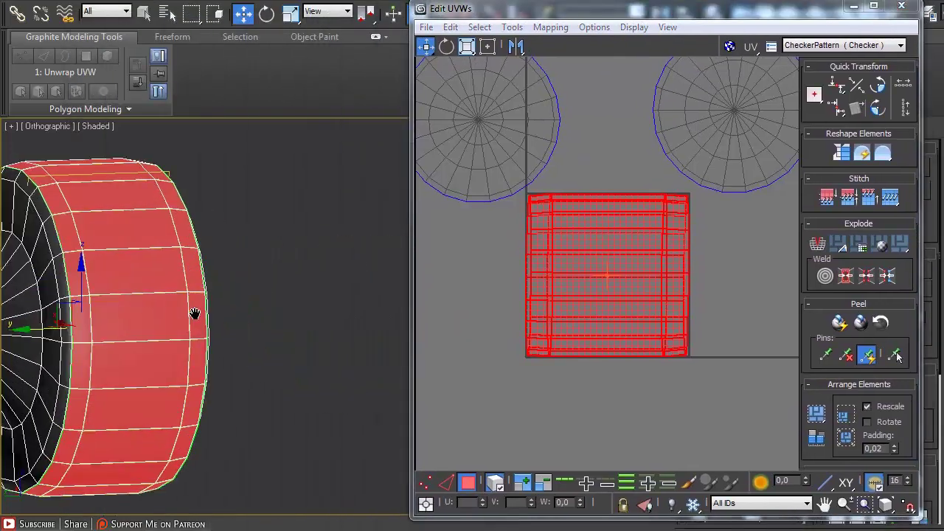
alt+middle_drag(195, 315, 322, 273)
scroll(215, 304, down, 2)
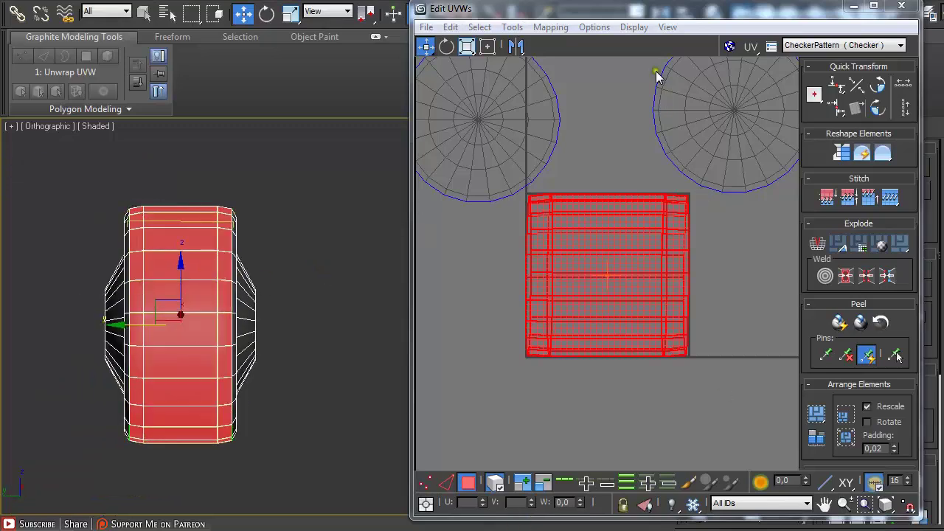
drag(639, 11, 504, 9)
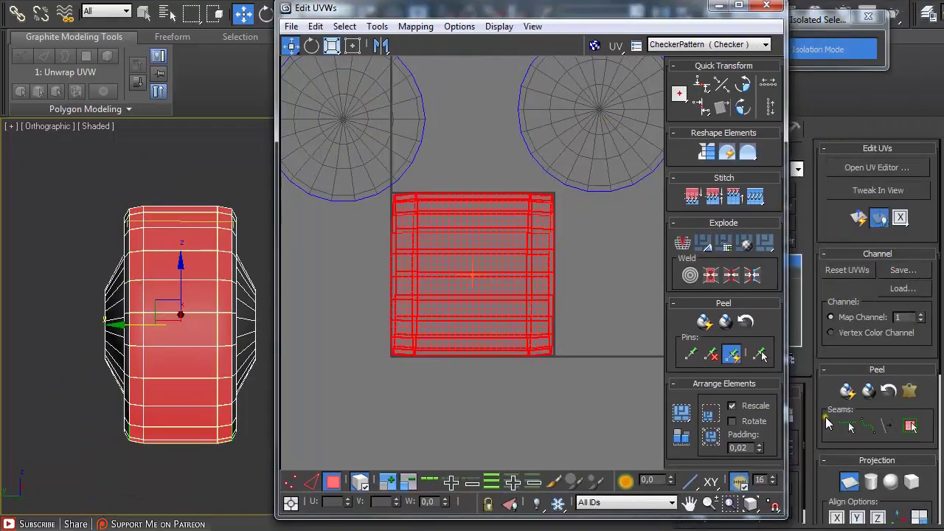
click(849, 481)
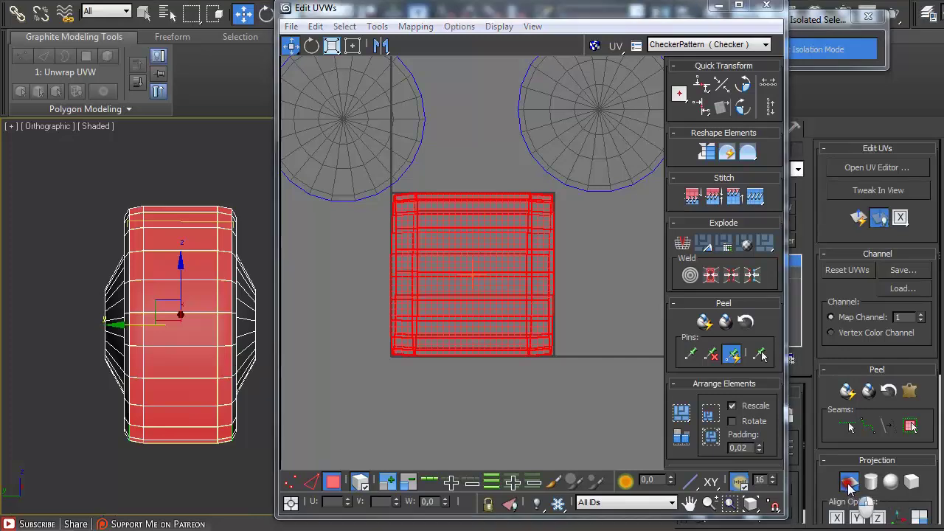
Step: Select one row of edges running across the full width of the side band and break the UVs along it
click(319, 481)
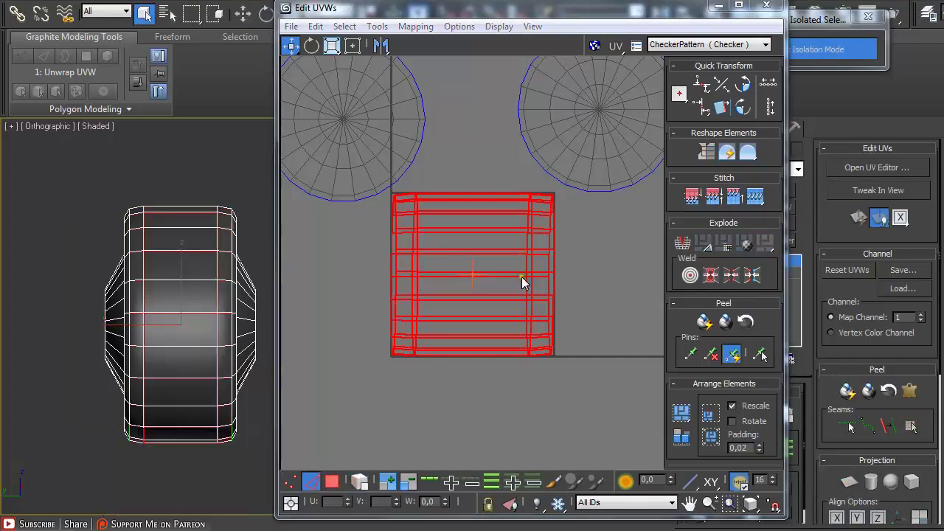
click(606, 269)
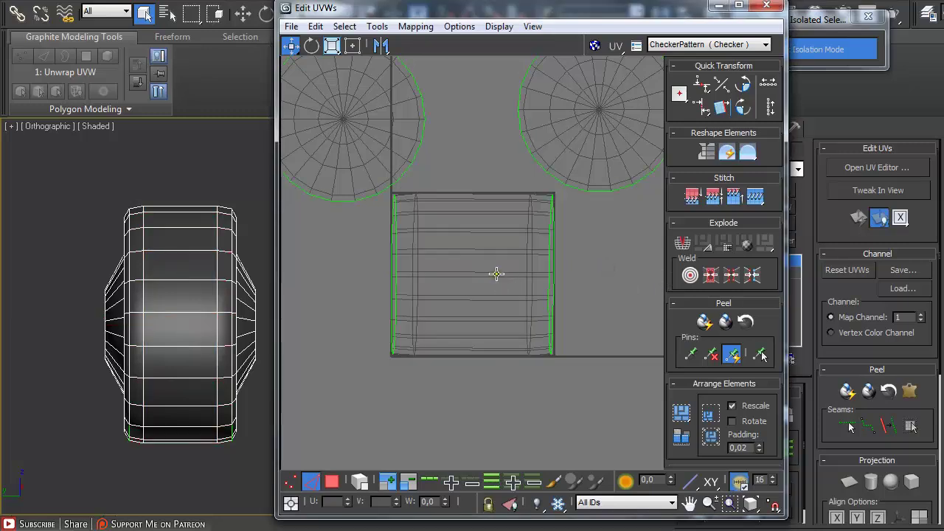
click(496, 273)
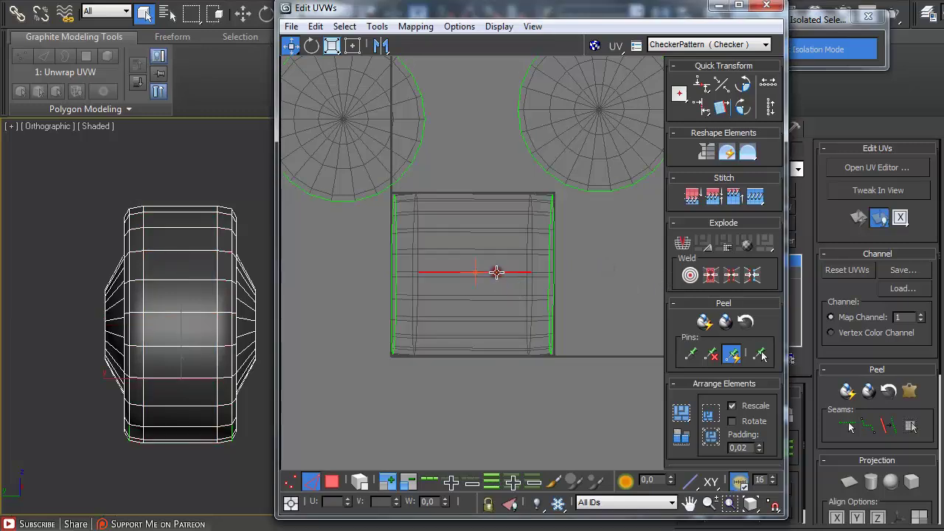
click(431, 483)
key(ctrl+b)
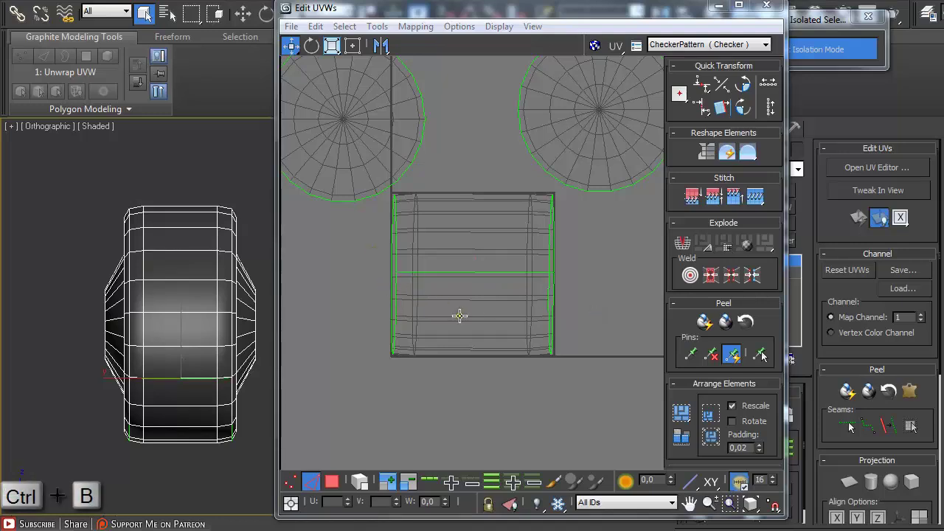
Step: Select the whole side band UV element in polygon mode and apply Straighten Selection to it
click(333, 483)
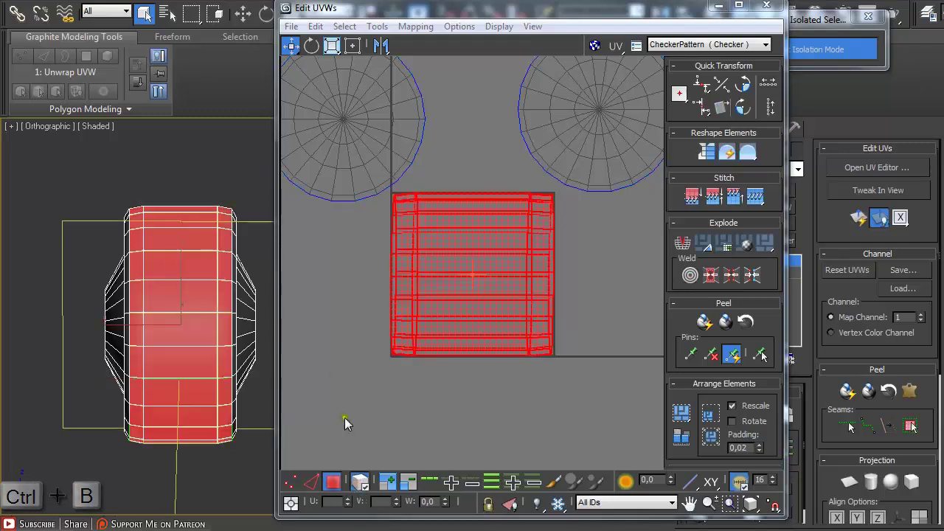
click(334, 379)
click(478, 331)
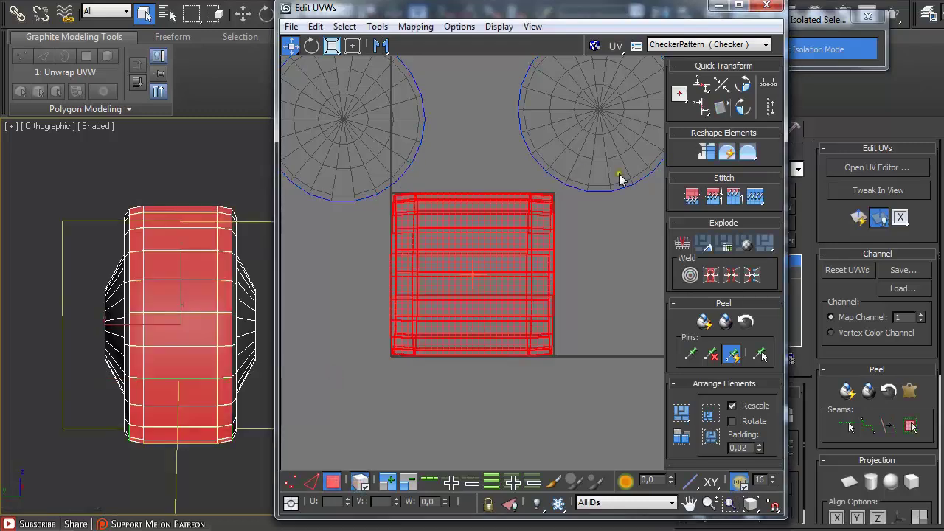
click(708, 152)
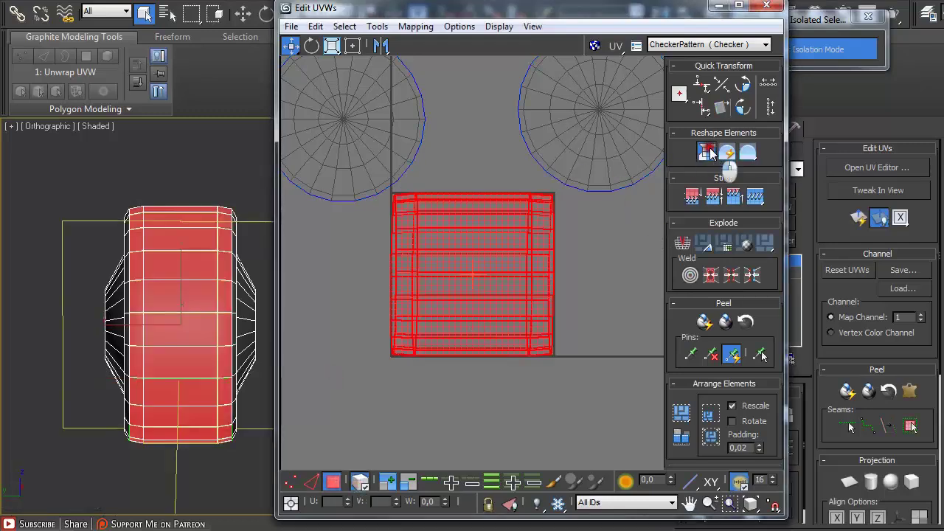
scroll(585, 238, down, 5)
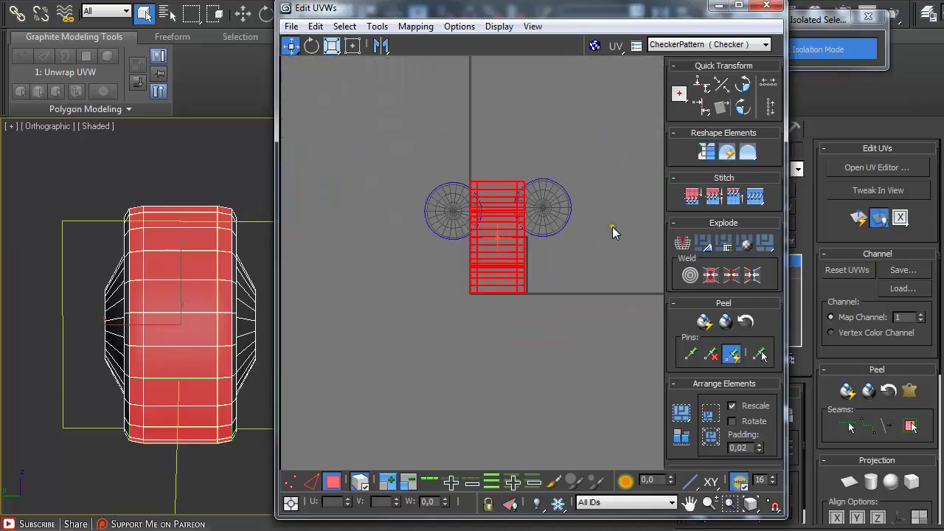
Step: Relax the side band's UV strip with the Relax Tool set to Relax By Face Angles
click(748, 152)
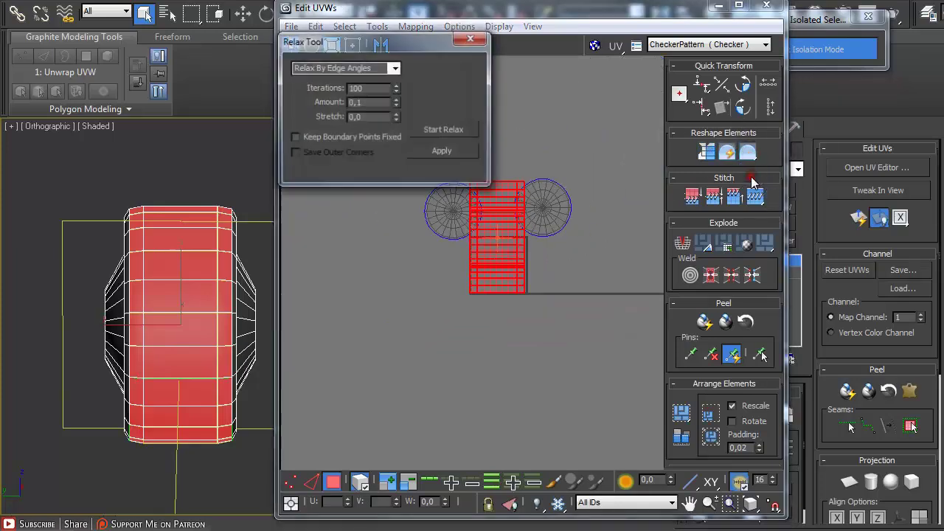
drag(367, 43, 632, 53)
click(601, 92)
click(601, 108)
click(713, 140)
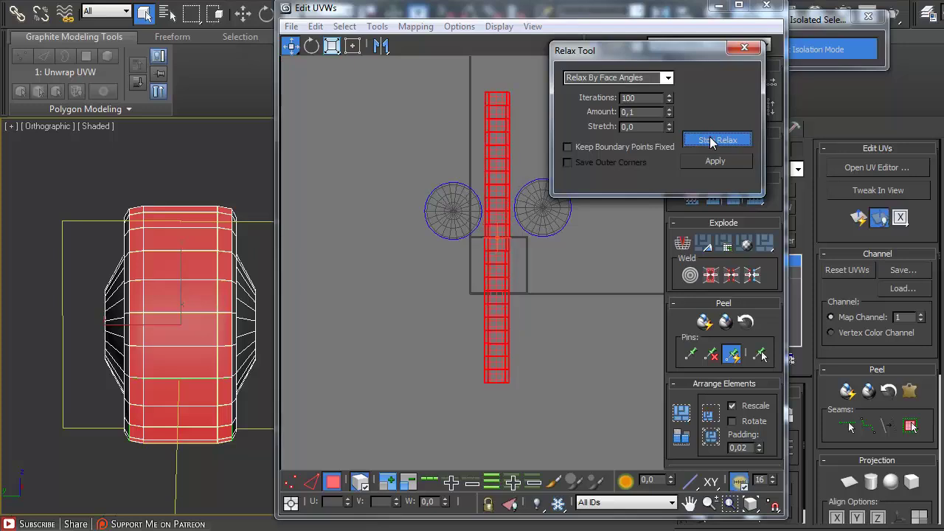
click(713, 140)
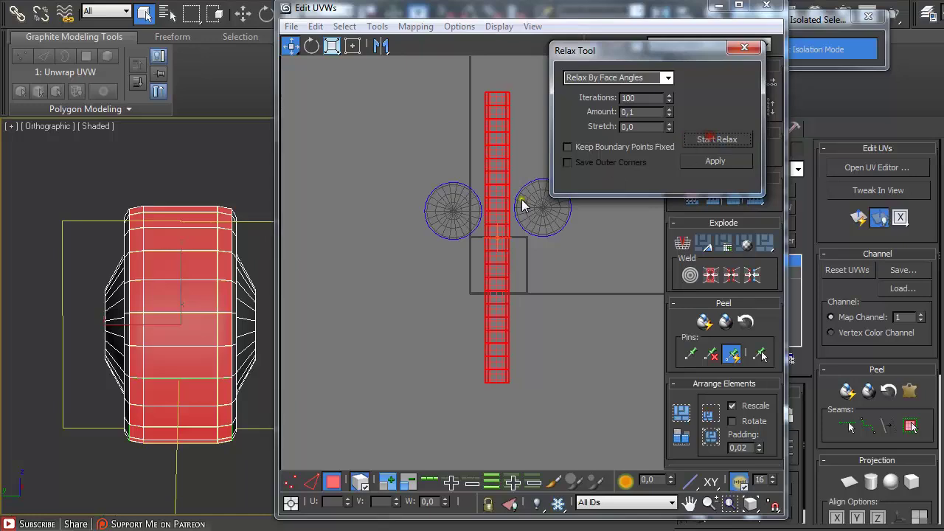
Step: Relax each of the two cap UV elements by face angles and close the Relax Tool
click(464, 205)
click(713, 140)
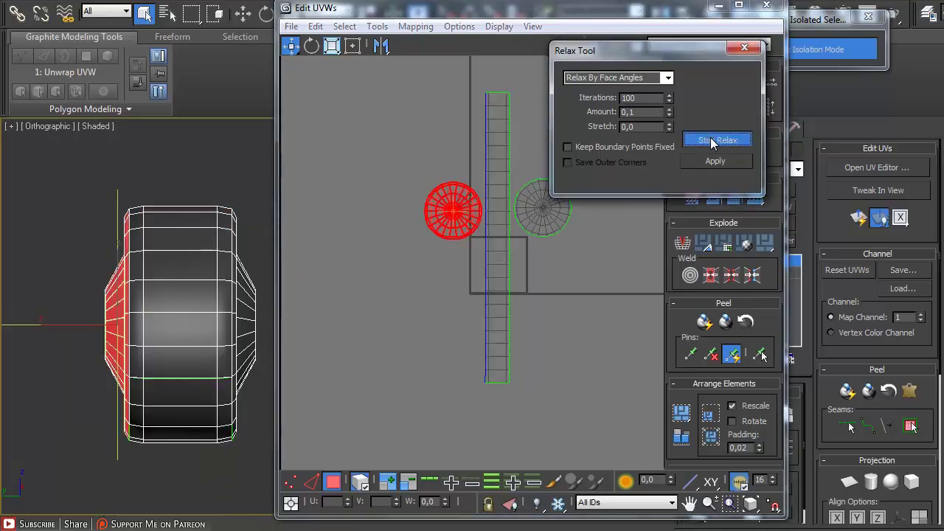
click(713, 140)
click(542, 214)
click(713, 140)
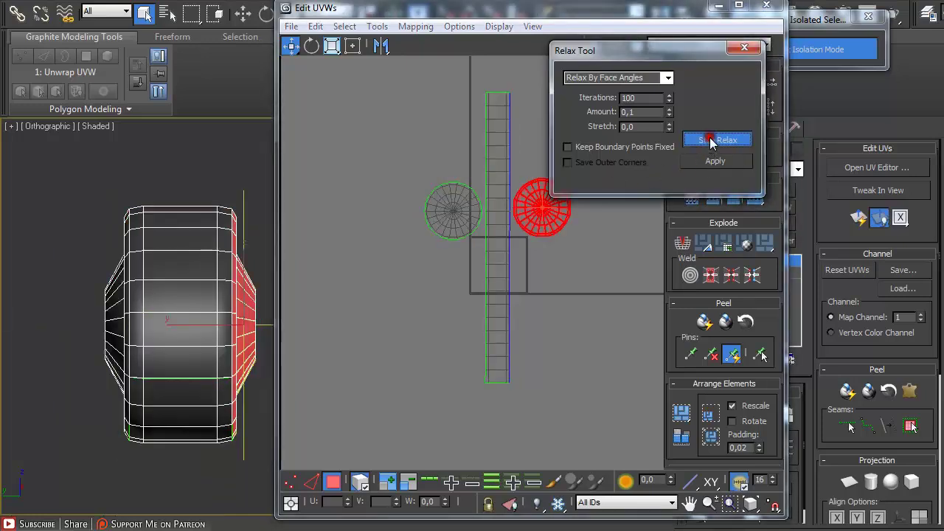
click(712, 140)
click(742, 48)
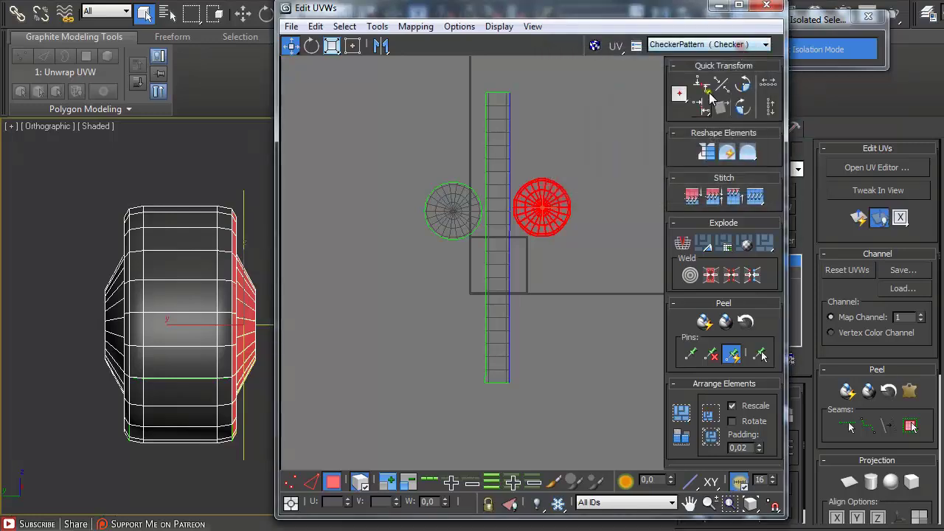
Step: Select all of the hub's UV elements, pack them, move the layout to the UV square's right side and close the editor
key(ctrl+a)
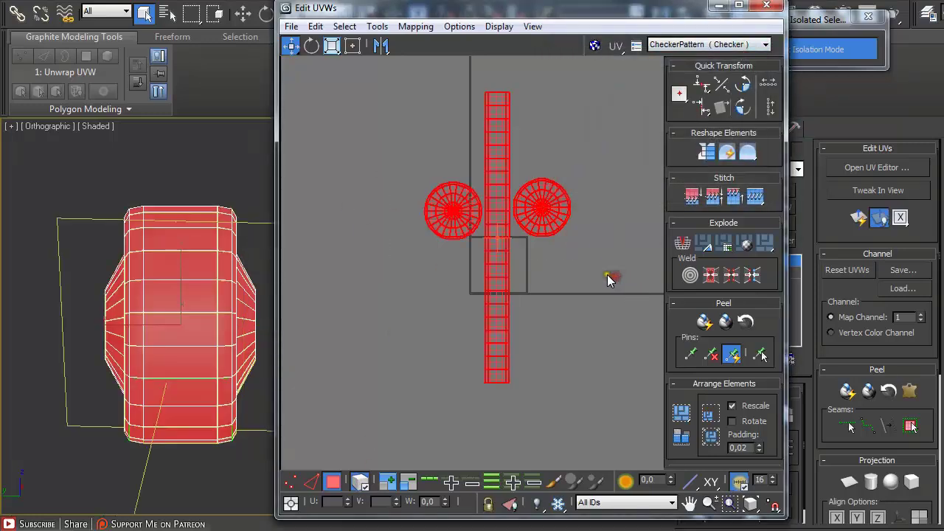
click(683, 418)
scroll(570, 319, up, 8)
drag(436, 309, 600, 322)
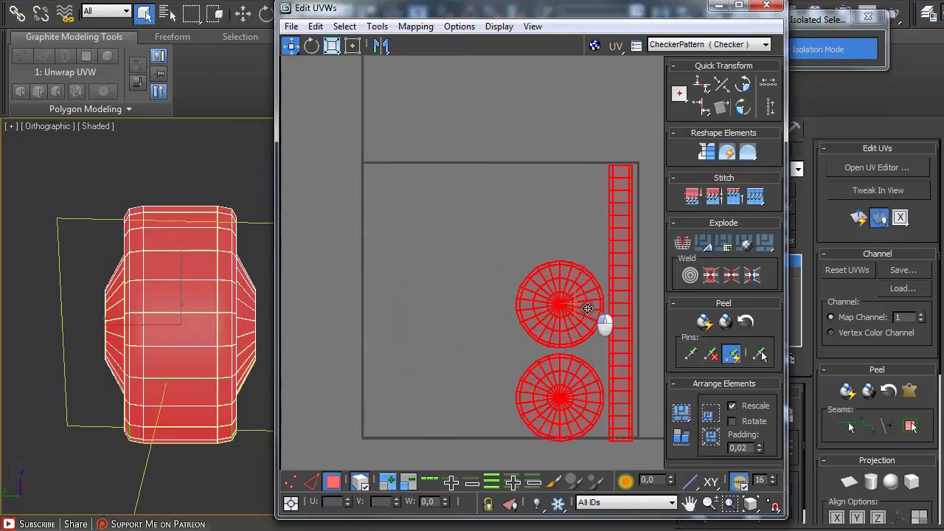
click(764, 8)
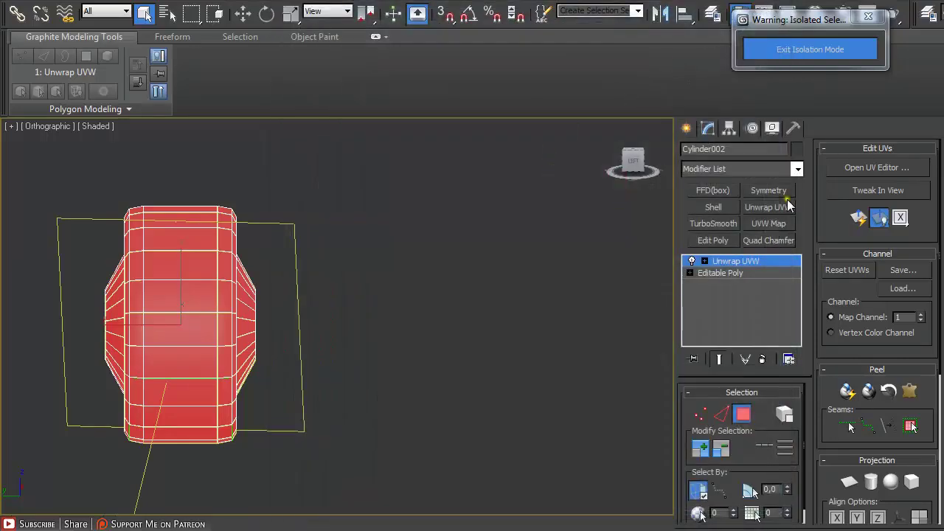
Step: Reopen the UV Editor to examine the spacing of the packed shells, deselect everything and close the editor
click(856, 167)
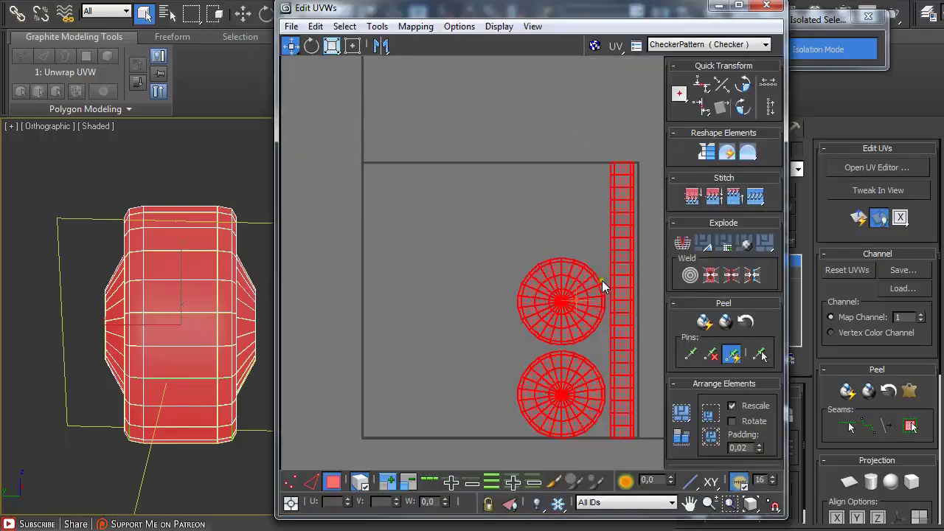
middle_drag(602, 280, 472, 274)
scroll(488, 277, up, 4)
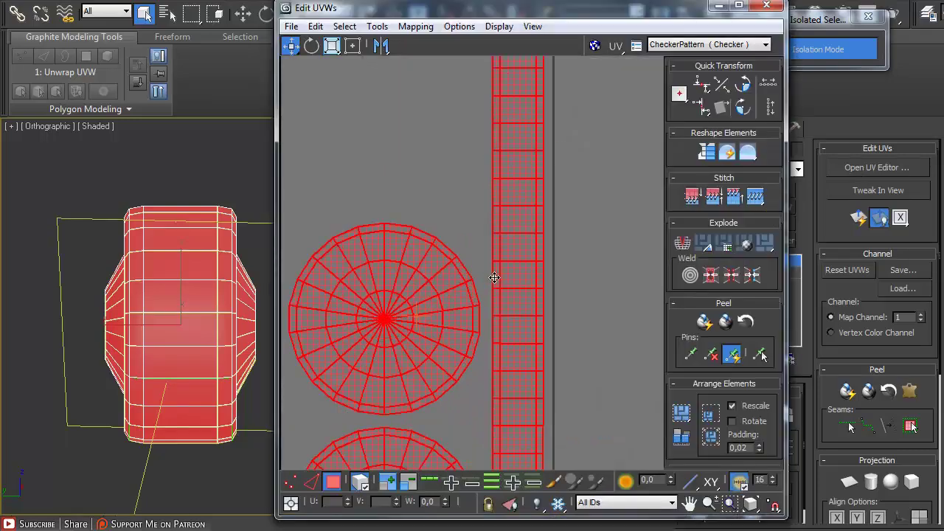
click(210, 190)
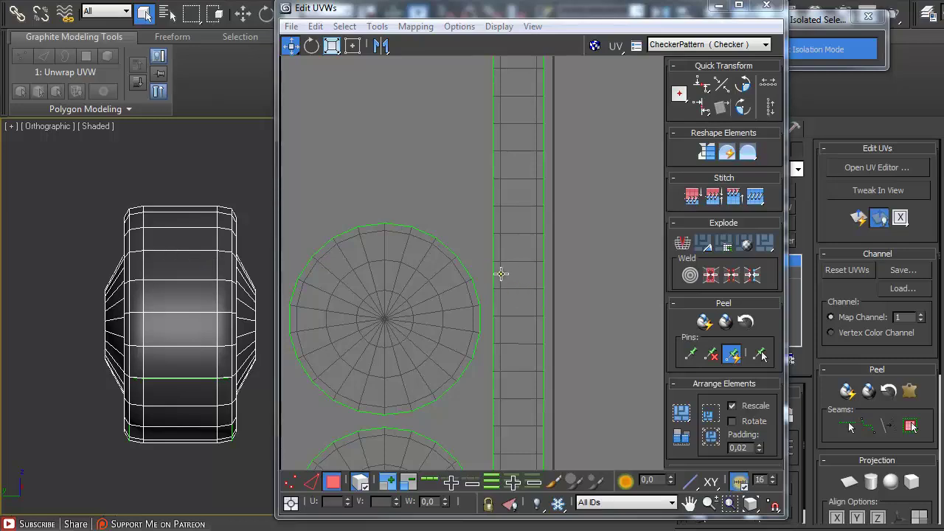
click(767, 6)
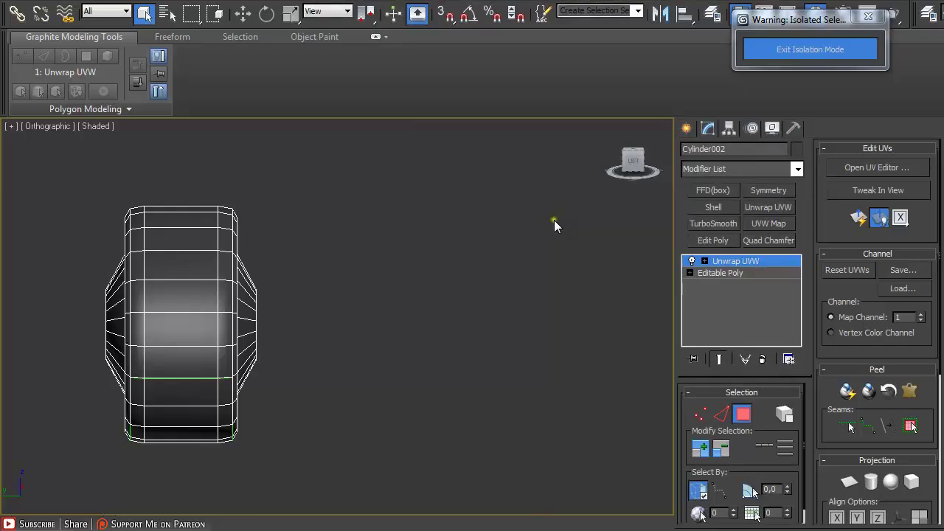
Step: Assign the black-and-white checker material with 20 by 20 tiling to the hub and examine the squares for distortion
key(m)
click(664, 68)
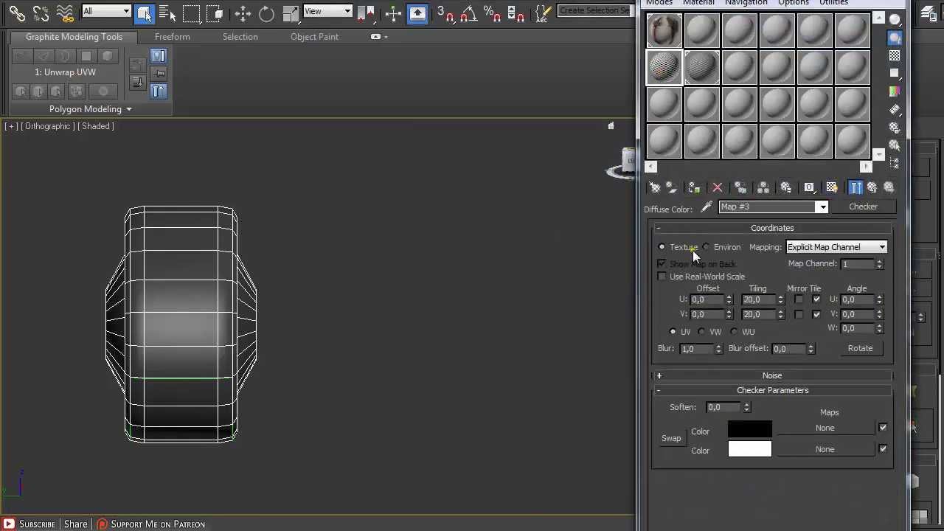
click(694, 188)
alt+middle_drag(338, 289, 349, 264)
scroll(287, 295, up, 8)
alt+middle_drag(201, 256, 292, 302)
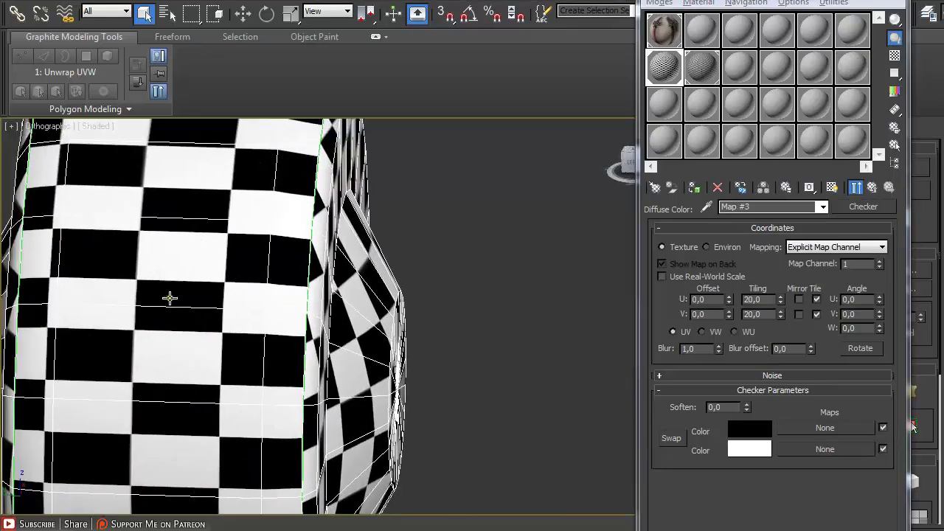
scroll(170, 298, down, 4)
scroll(259, 310, up, 5)
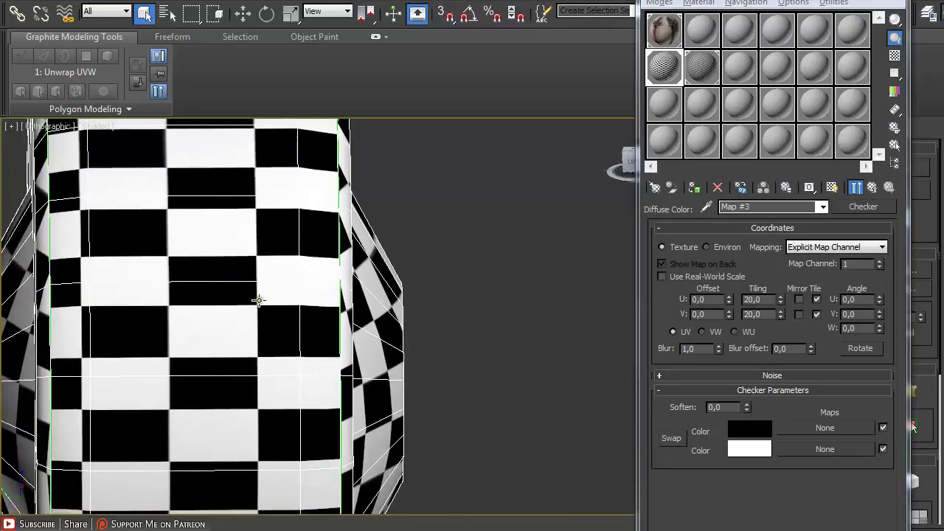
alt+middle_drag(258, 300, 324, 282)
Step: Assign the numbered checker material 08 - Default to the hub and examine its pattern on the side band and cap
click(704, 65)
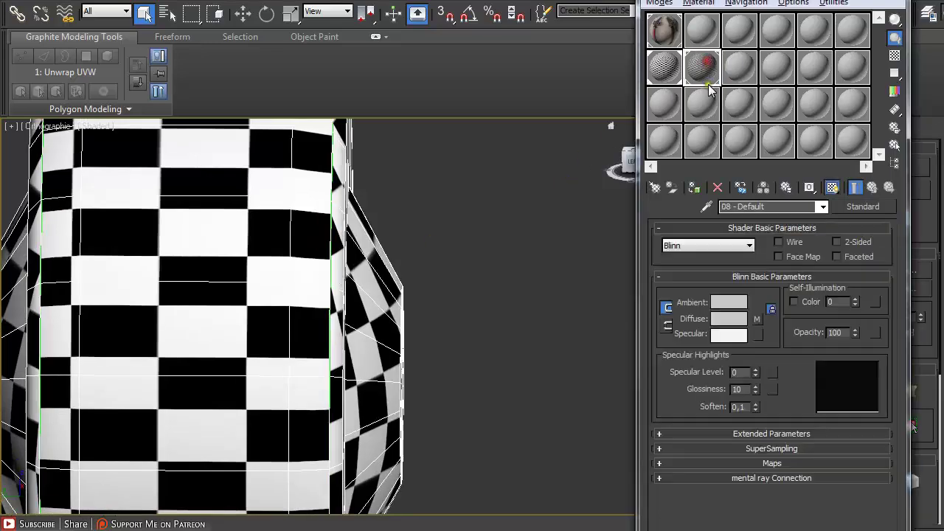
click(696, 189)
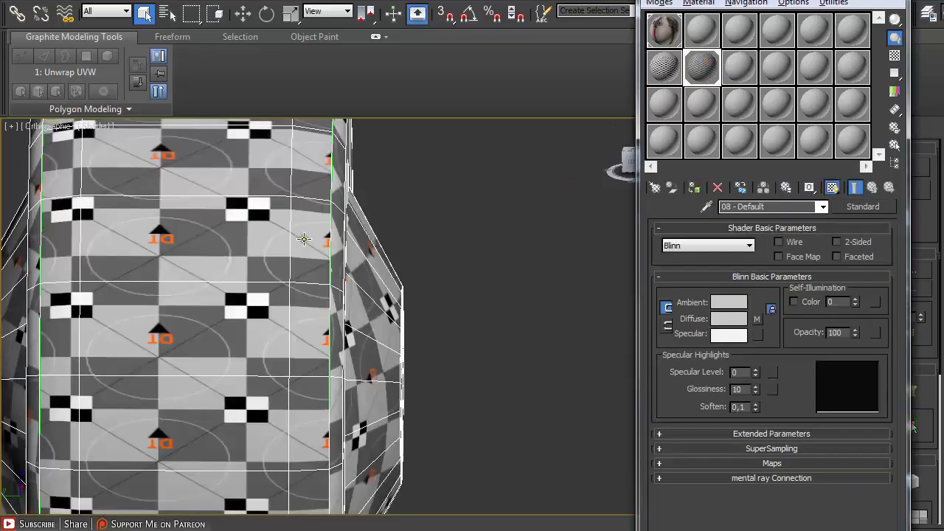
alt+middle_drag(304, 239, 290, 260)
scroll(291, 260, down, 5)
scroll(300, 276, up, 5)
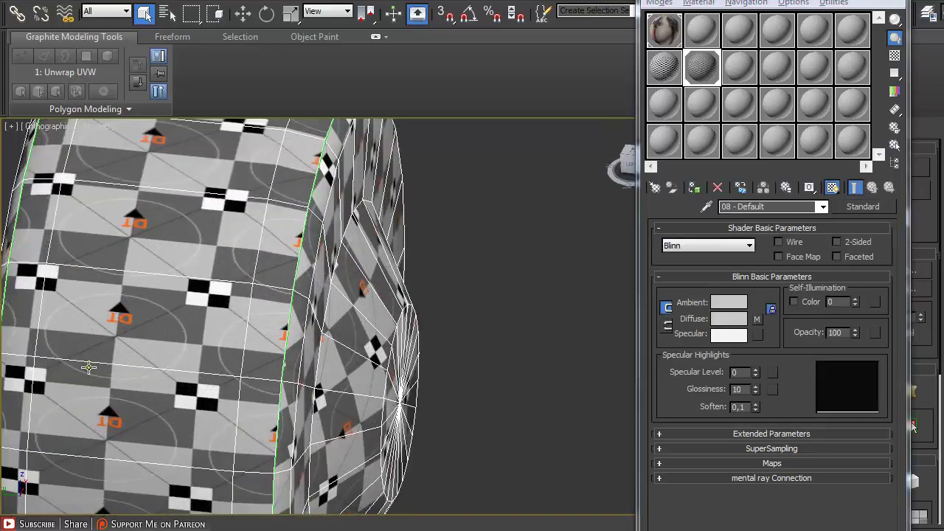
Step: Close the material editor and collapse the hub's Unwrap UVW modifier into the Editable Poly
scroll(108, 350, down, 2)
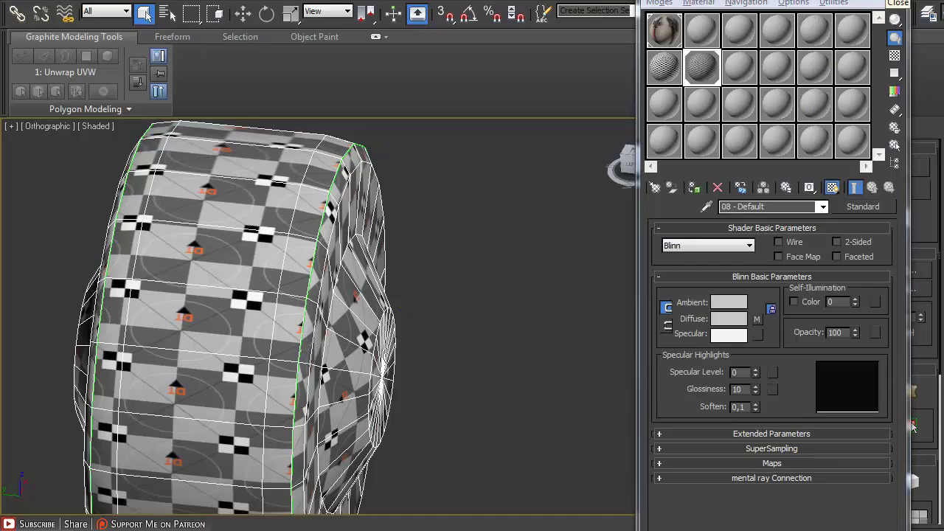
click(898, 2)
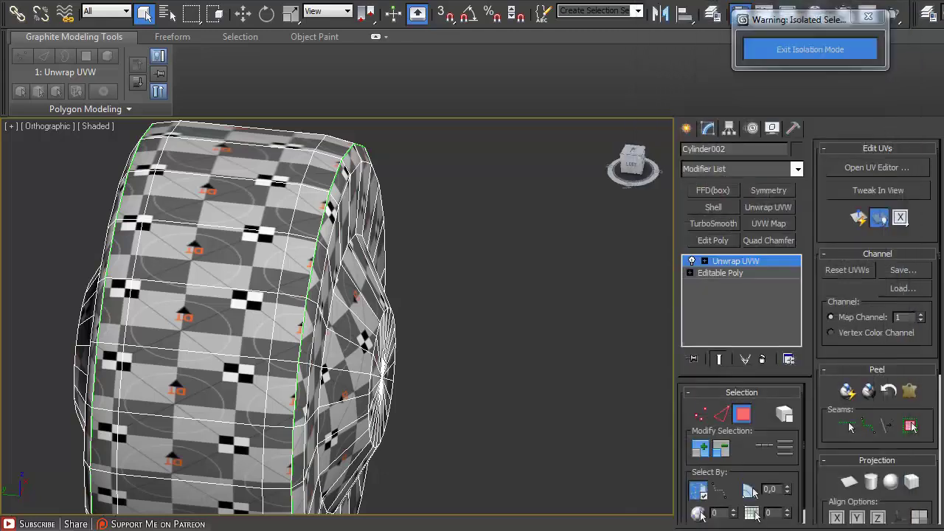
right_click(730, 267)
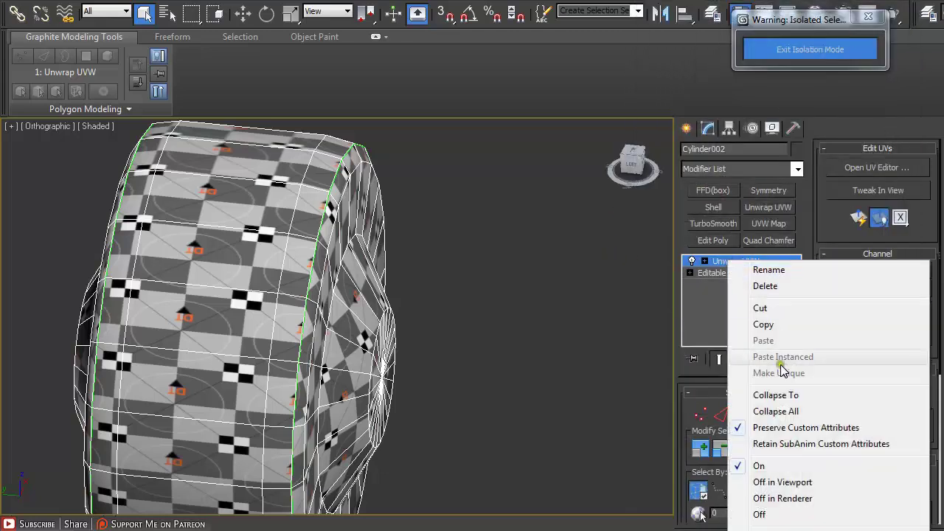
click(757, 393)
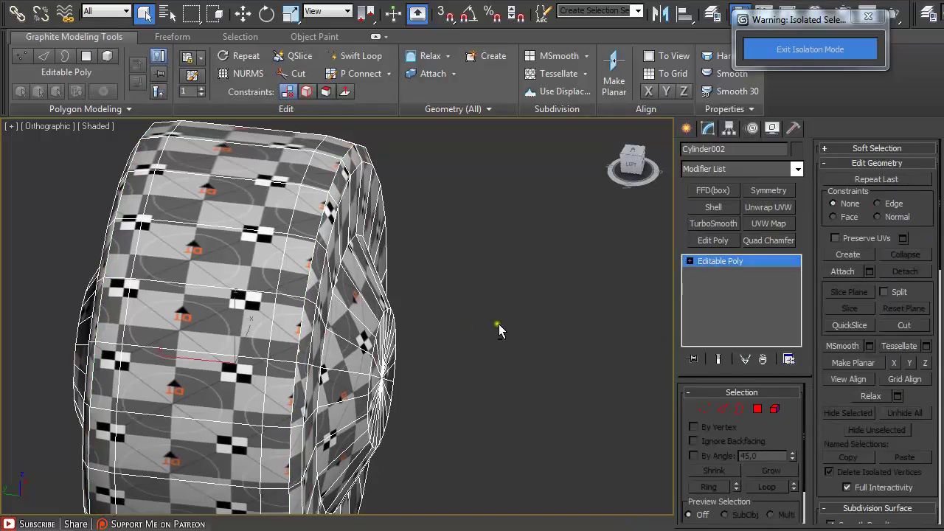
Step: Reset the hub's transform with Reset XForm and collapse the XForm modifier into the Editable Poly
alt+middle_drag(493, 322, 377, 267)
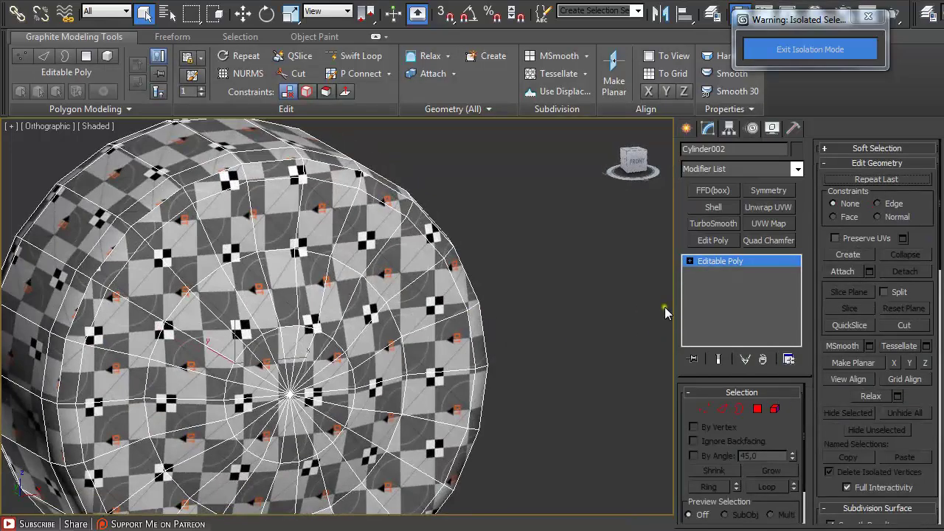
click(793, 130)
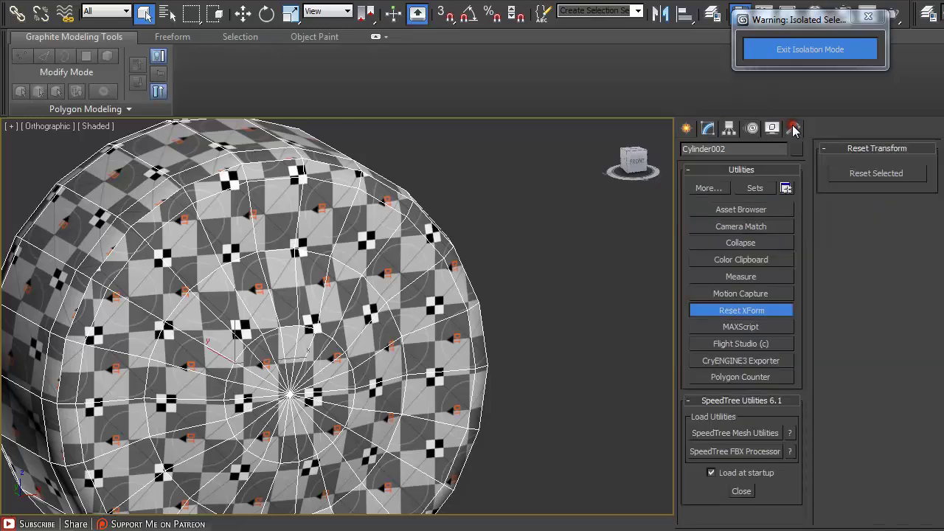
click(736, 313)
click(733, 315)
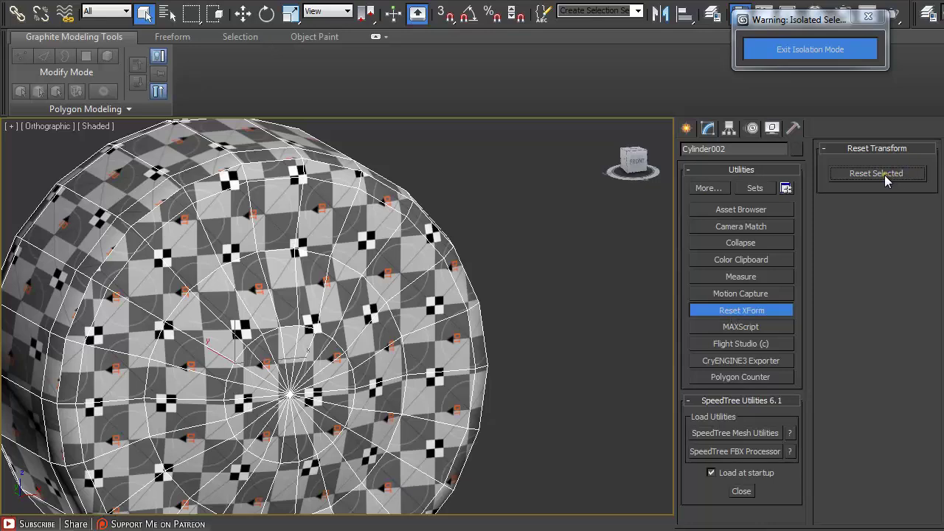
click(885, 176)
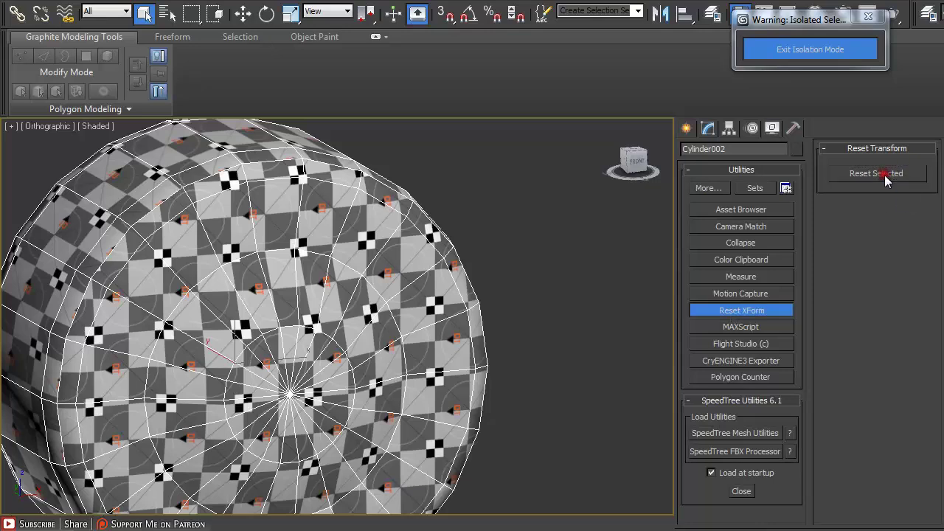
click(745, 310)
click(709, 129)
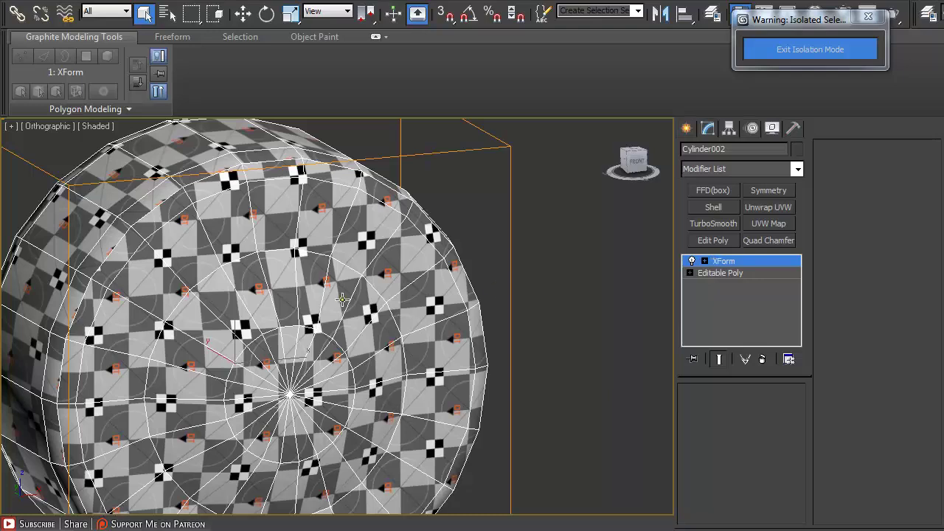
alt+middle_drag(334, 299, 425, 303)
right_click(727, 262)
click(780, 396)
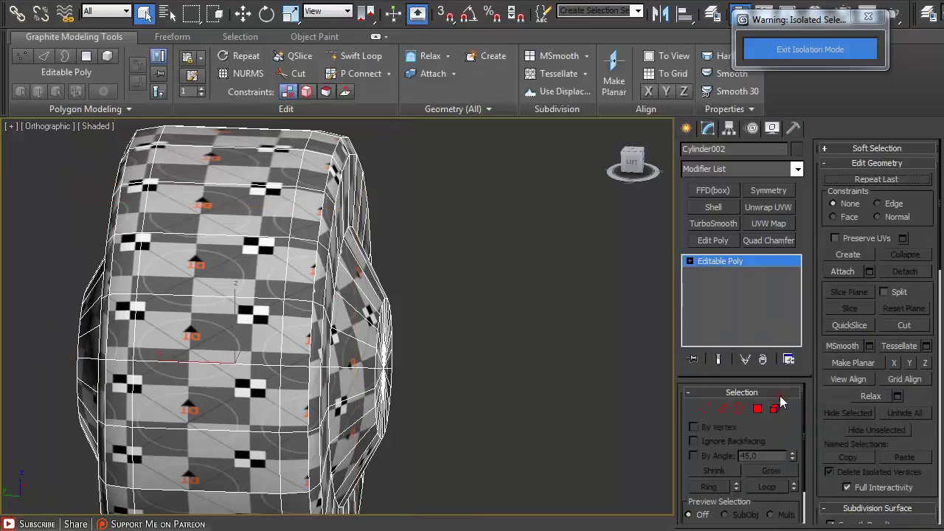
Step: Apply a new Unwrap UVW modifier to the hub and open the UV Editor with the checker background hidden
click(767, 207)
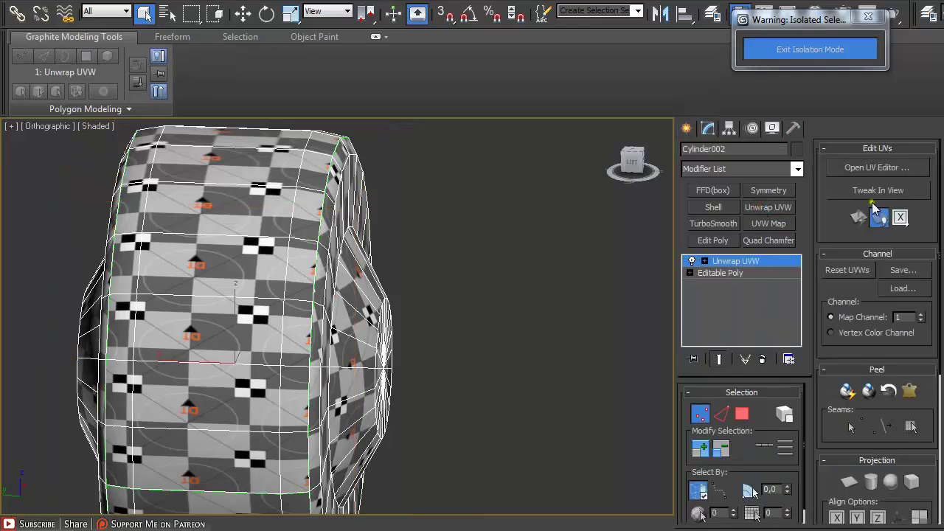
click(861, 168)
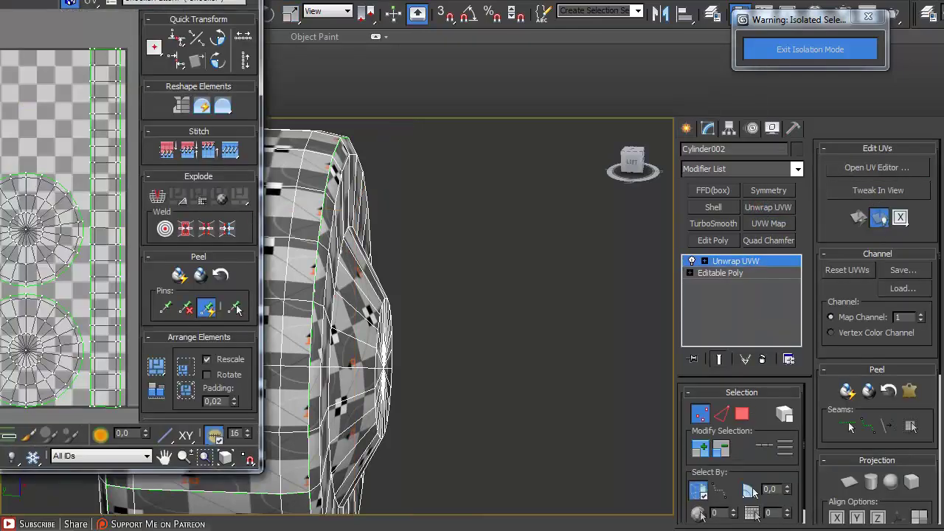
drag(24, 1, 662, 62)
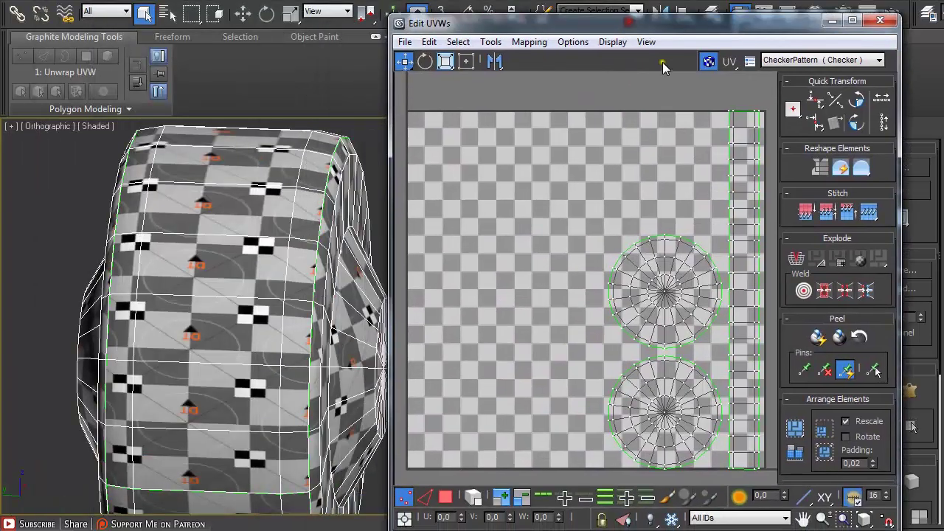
click(707, 62)
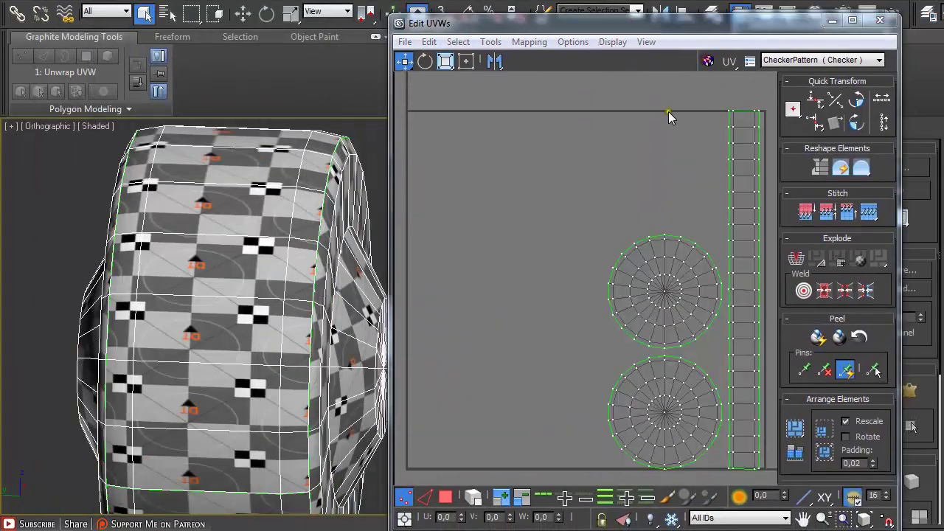
Step: Relax the hub's side band shell by face angles and move it beside the cap shells at the UV square's right edge
click(446, 497)
click(614, 237)
click(738, 186)
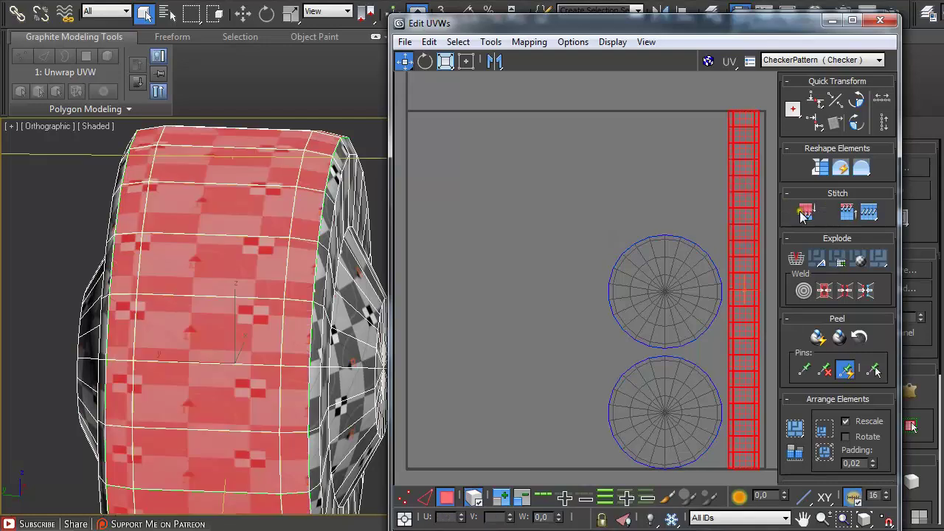
click(862, 168)
click(550, 147)
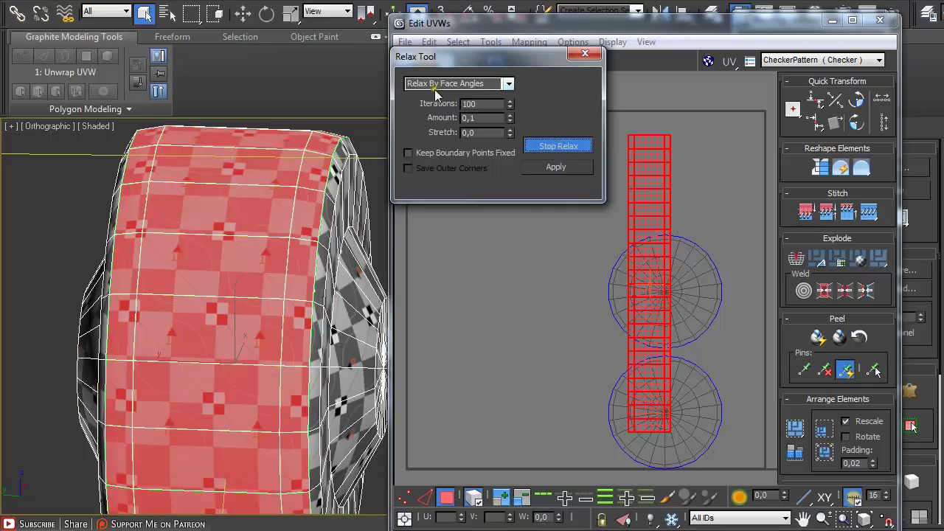
click(547, 146)
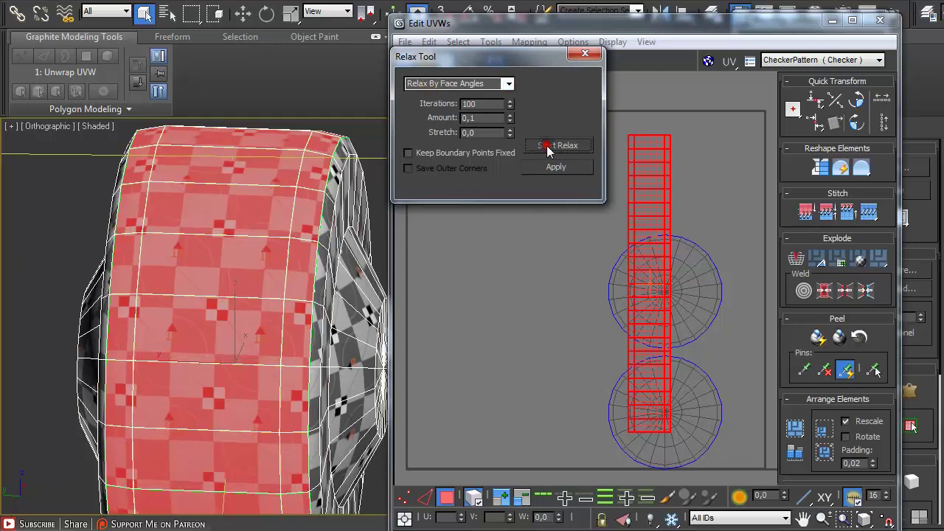
drag(645, 201, 738, 211)
middle_drag(691, 216, 664, 195)
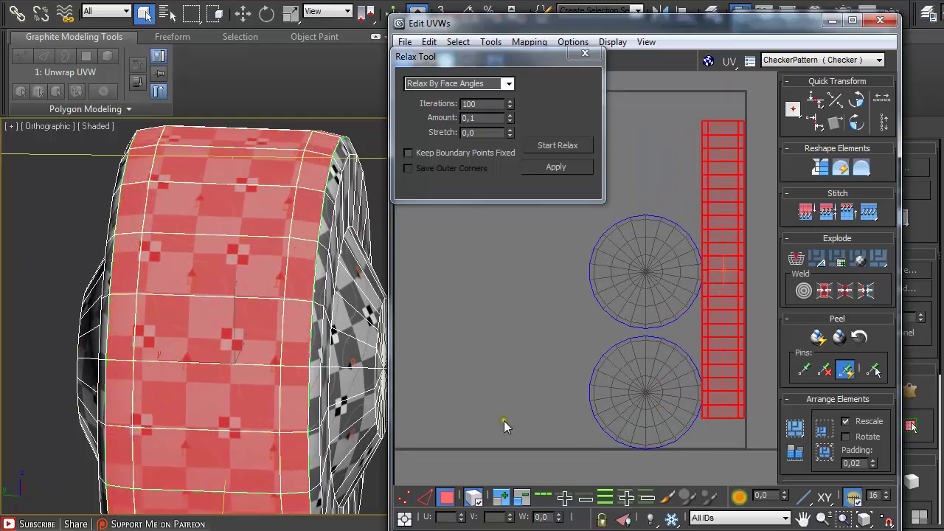
Step: Pack all of the hub's UV shells with Rescale on and examine the checker pattern on the band and cap
drag(582, 263, 724, 371)
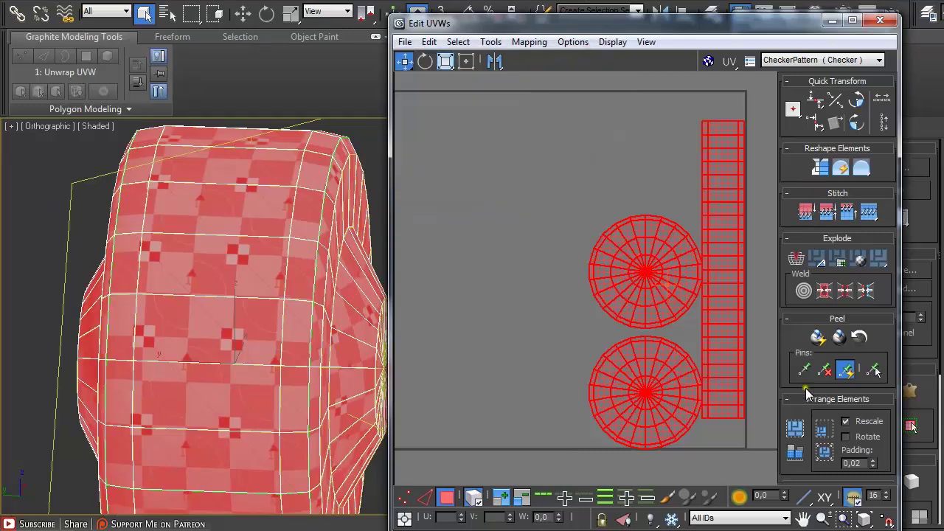
click(794, 429)
click(795, 429)
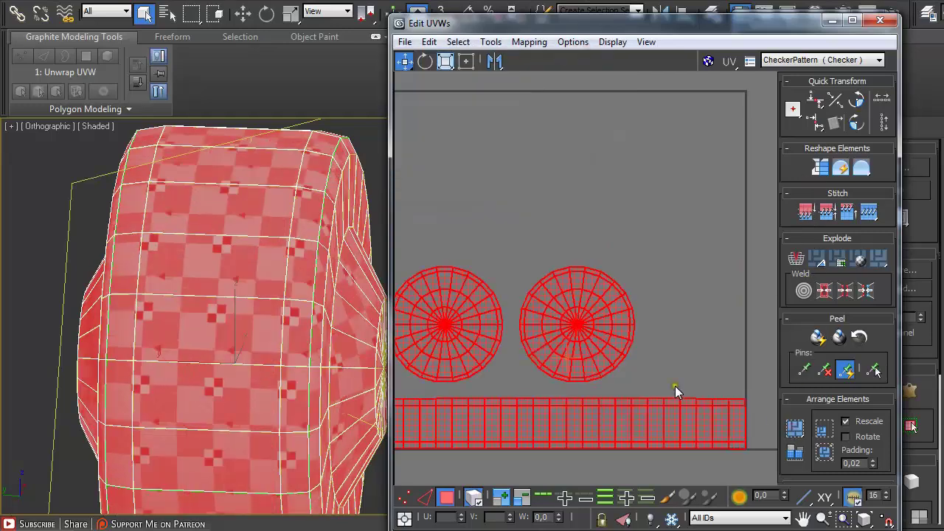
click(497, 196)
mouse_move(201, 253)
alt+middle_down()
mouse_move(219, 249)
mouse_move(214, 256)
alt+middle_up()
scroll(230, 263, up, 5)
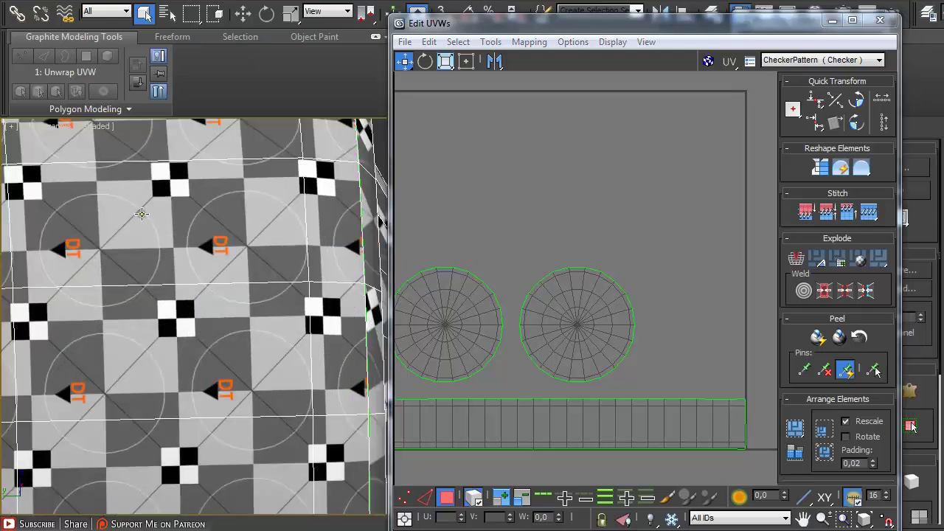
scroll(147, 222, down, 5)
alt+middle_drag(152, 253, 293, 242)
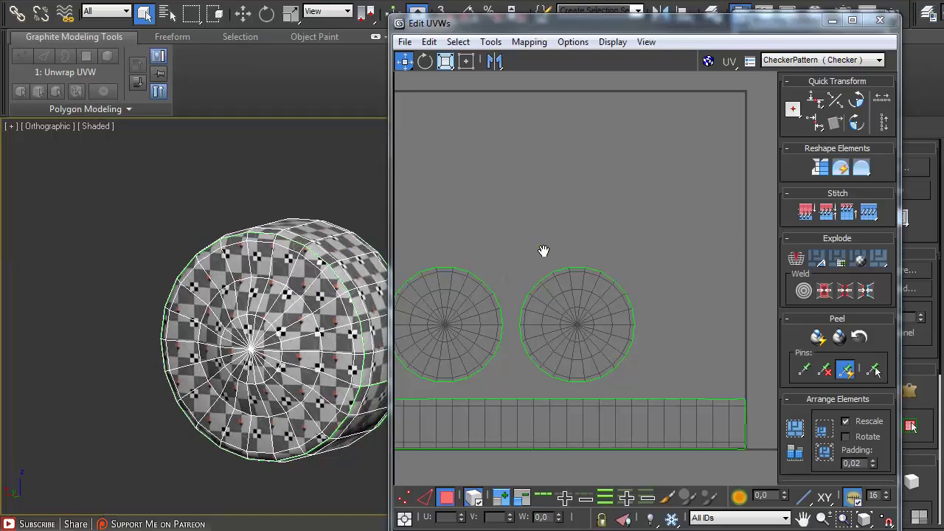
Step: Rotate the packed hub layout 90 degrees counter-clockwise, move it to the UV square's right side and scale it down slightly
scroll(524, 236, down, 2)
drag(441, 241, 627, 376)
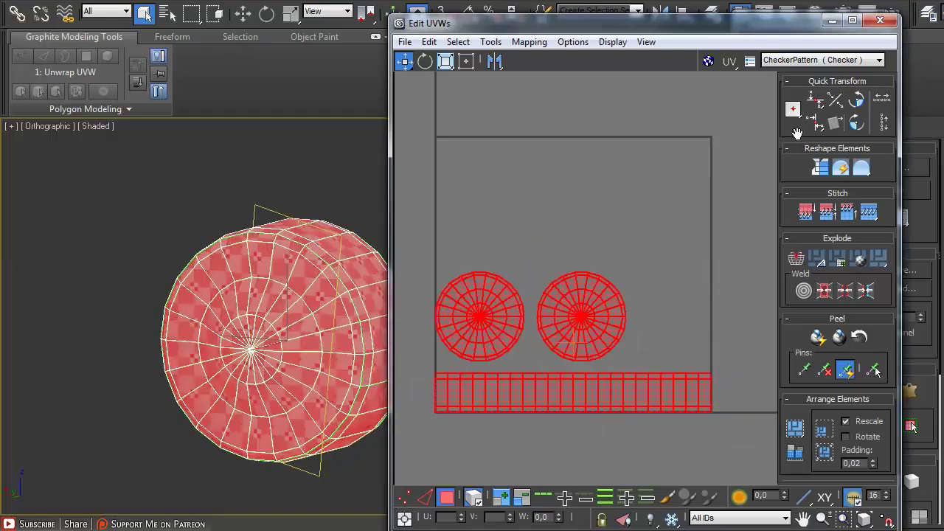
click(856, 101)
drag(562, 334, 624, 262)
key(r)
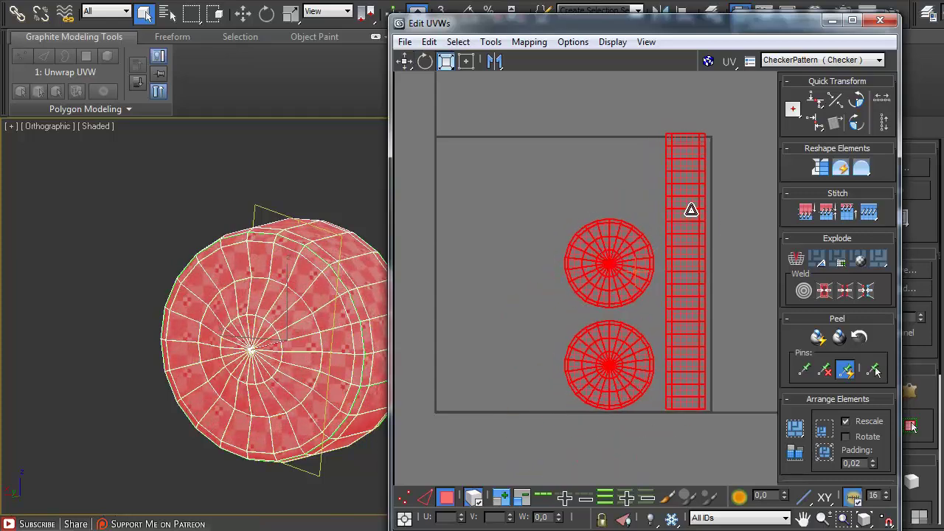
drag(689, 211, 679, 224)
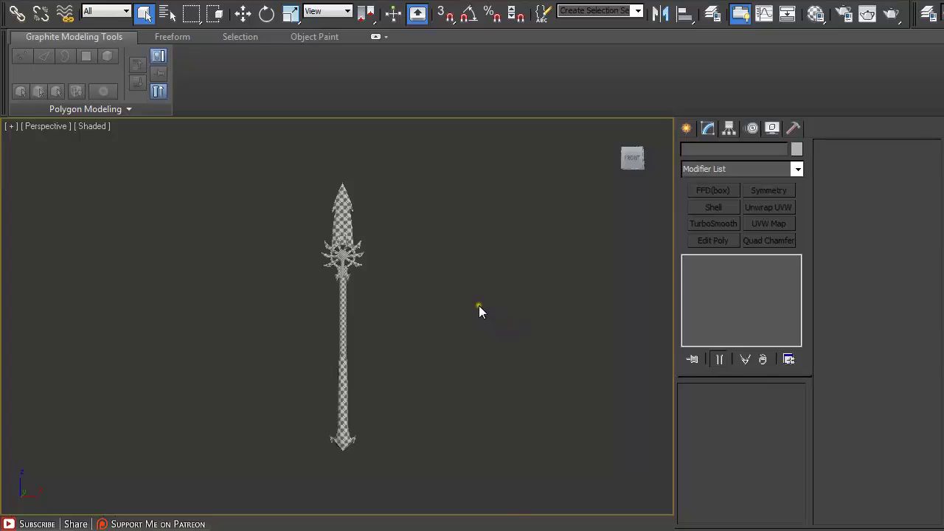
Step: Attach all the other spear objects, Cylinder001 to Cylinder004, Object001, Plane004 and Plane006, to the spear's blade
scroll(479, 306, up, 3)
middle_drag(449, 273, 474, 282)
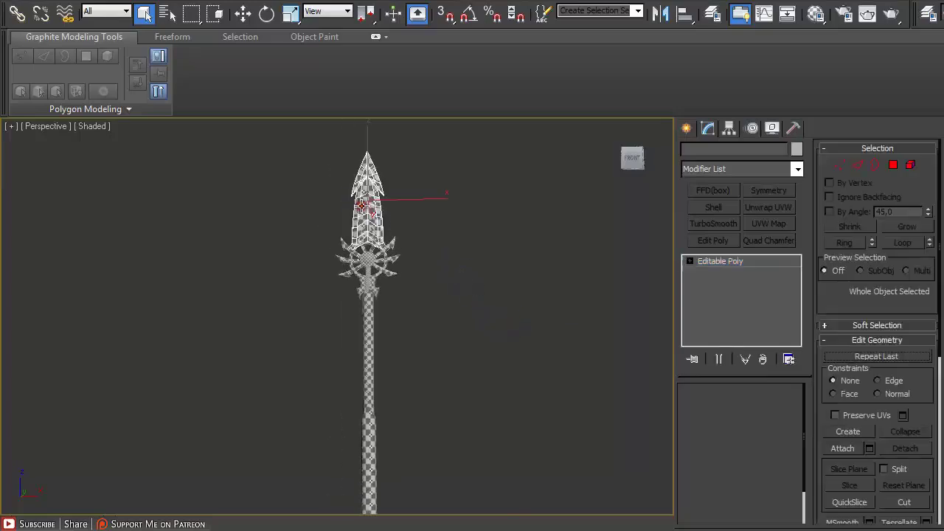
click(347, 209)
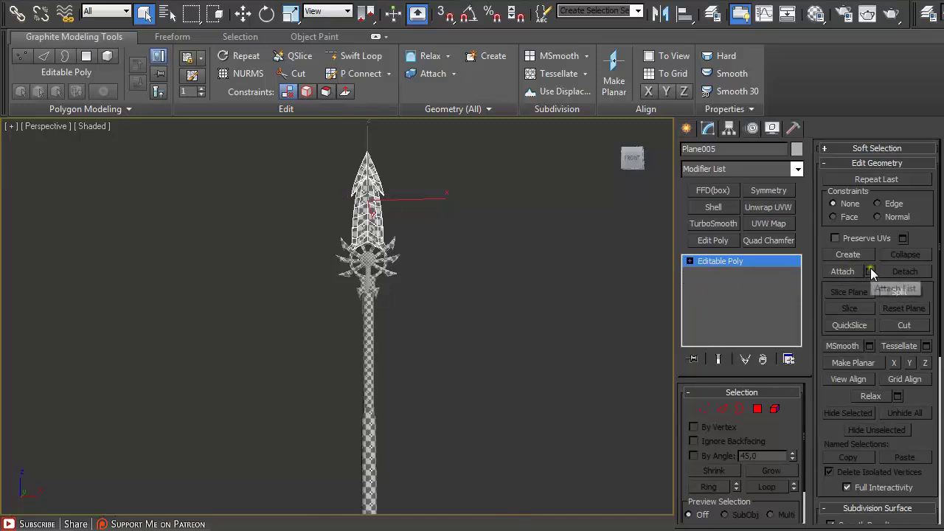
click(870, 270)
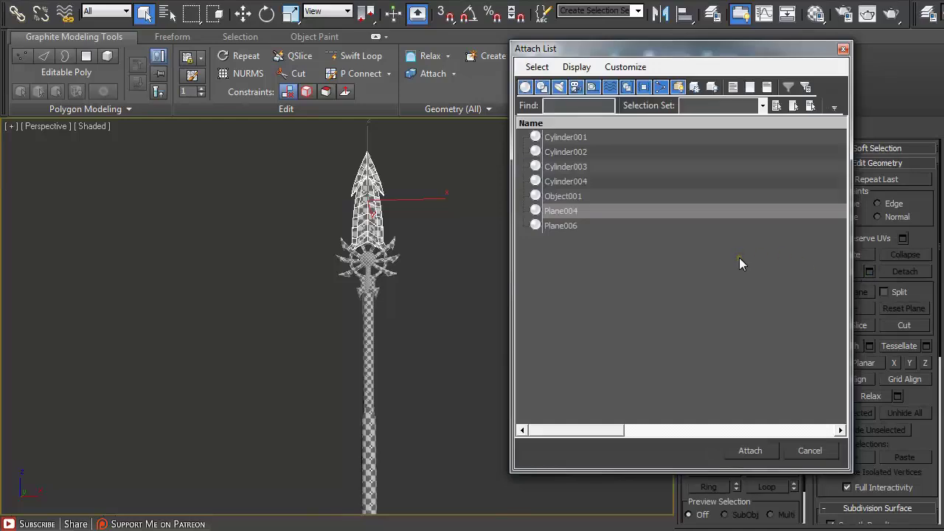
key(ctrl+a)
click(751, 451)
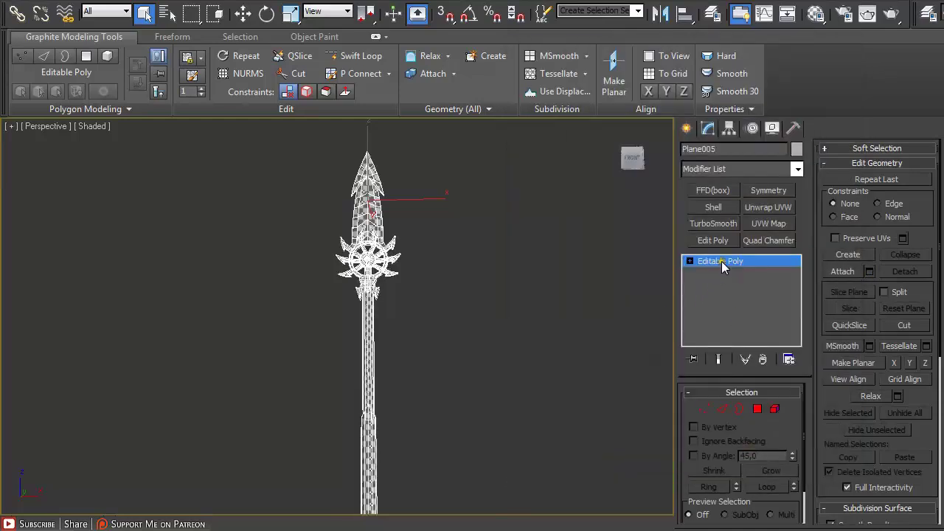
Step: Apply Unwrap UVW to the combined spear and open its UV Editor with the checker background hidden
click(757, 206)
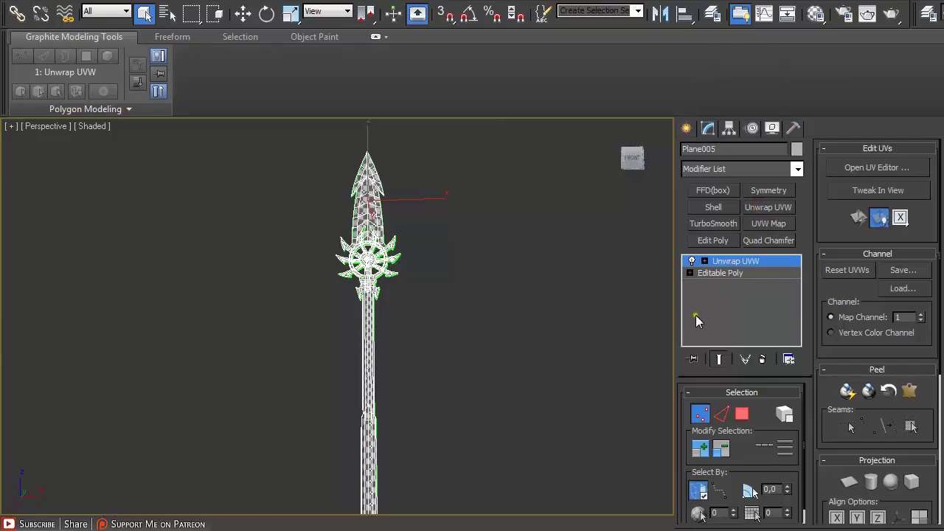
click(877, 167)
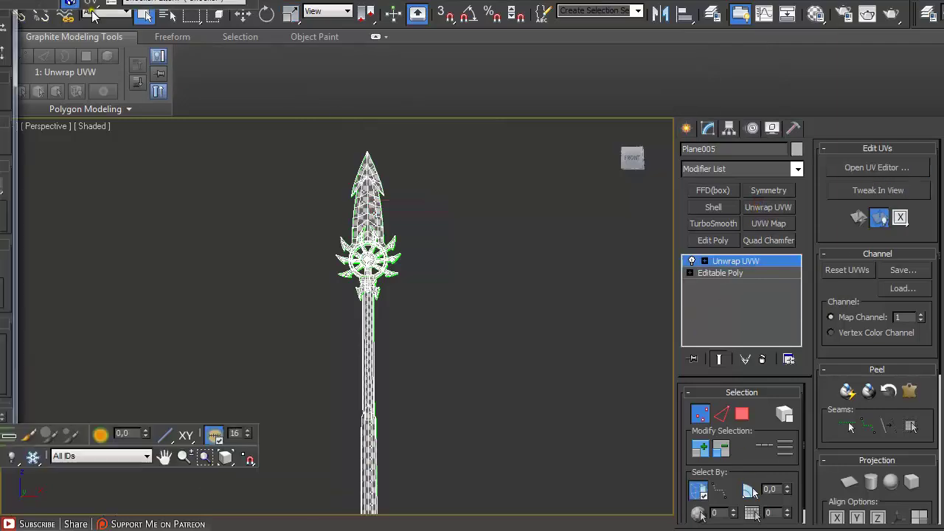
drag(2, 2, 398, 4)
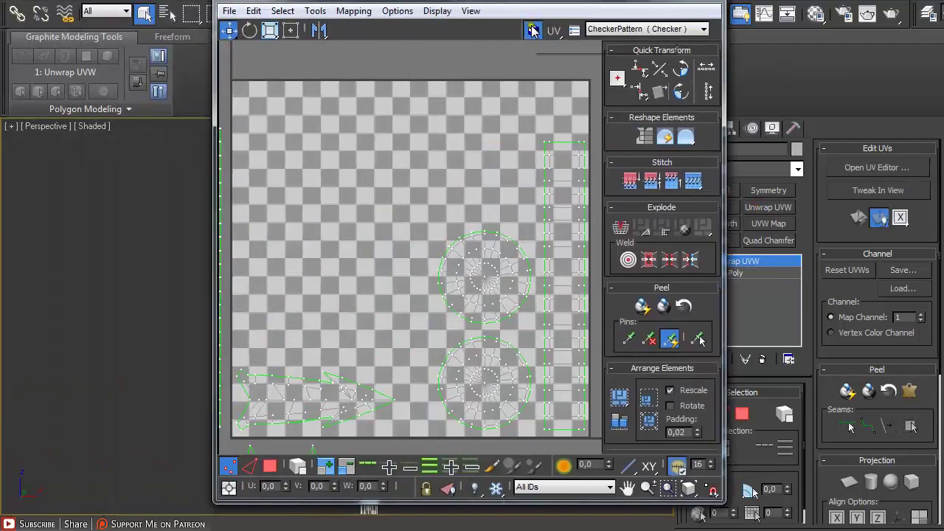
click(534, 30)
Step: Select all UV polygons of the combined spear and pack their shells into the UV square with Rescale on
scroll(489, 173, down, 3)
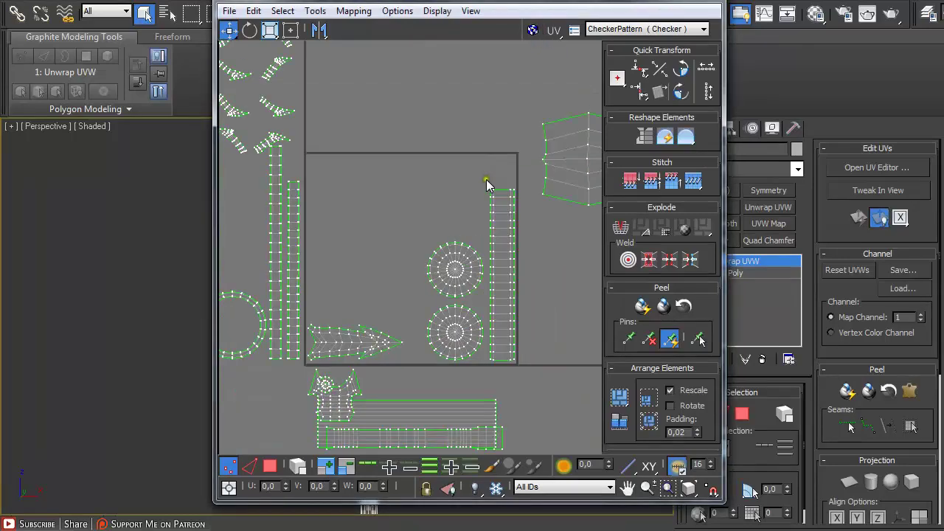
scroll(486, 181, down, 3)
middle_drag(470, 144, 427, 198)
key(ctrl+a)
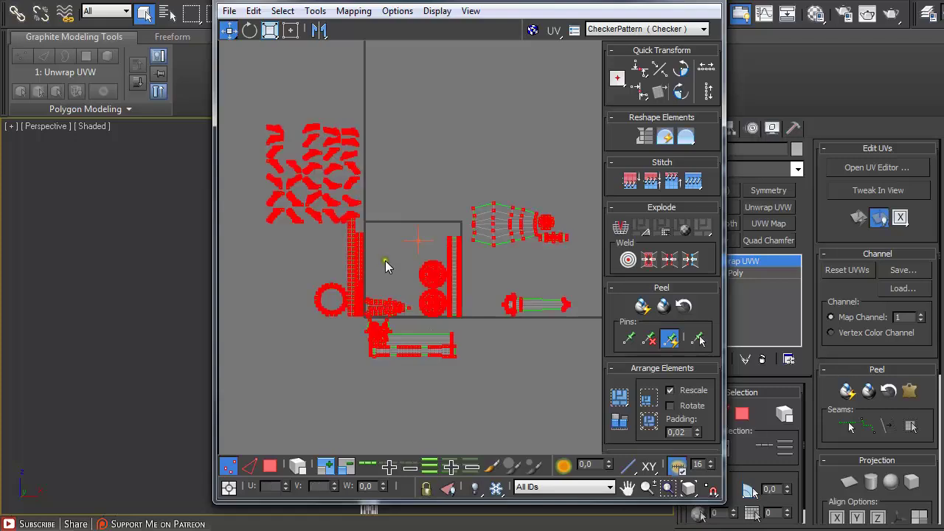
click(298, 467)
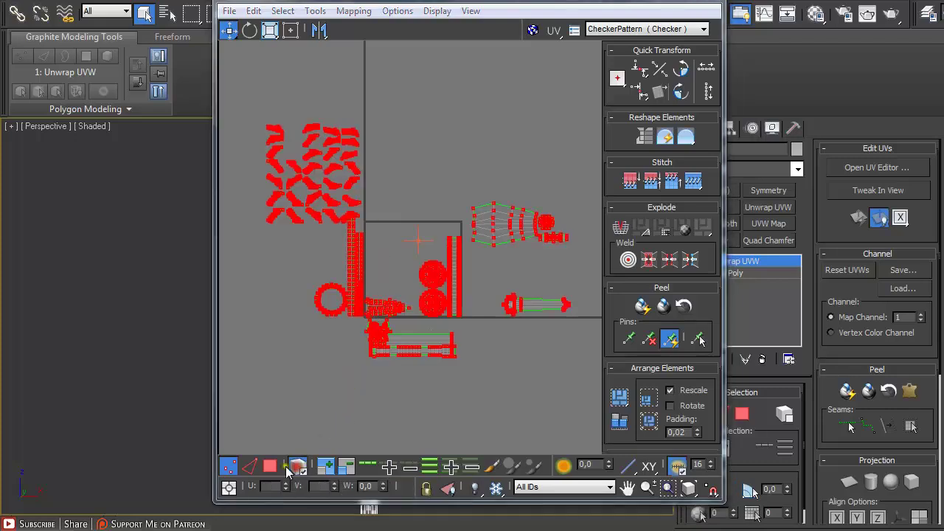
click(270, 466)
click(270, 467)
key(ctrl+a)
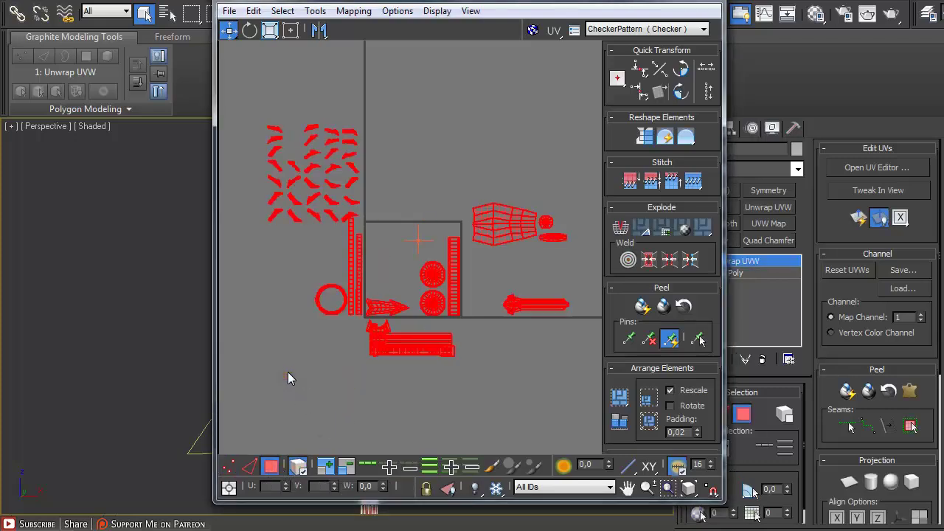
click(622, 399)
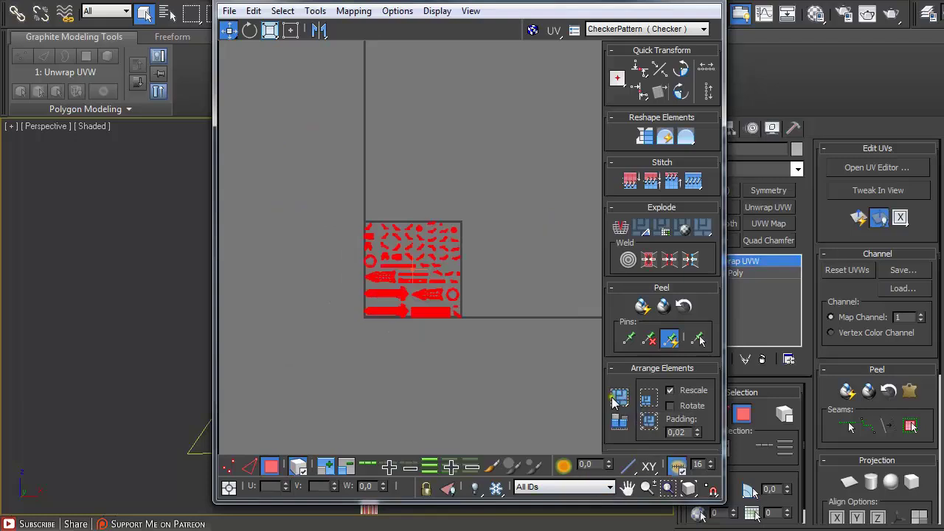
Step: Turn on snapping and stack the duplicate long pointed shaft shell and the duplicate blade shell exactly on their matching shells
scroll(478, 331, up, 3)
scroll(347, 309, up, 3)
middle_drag(362, 341, 305, 263)
scroll(352, 285, down, 3)
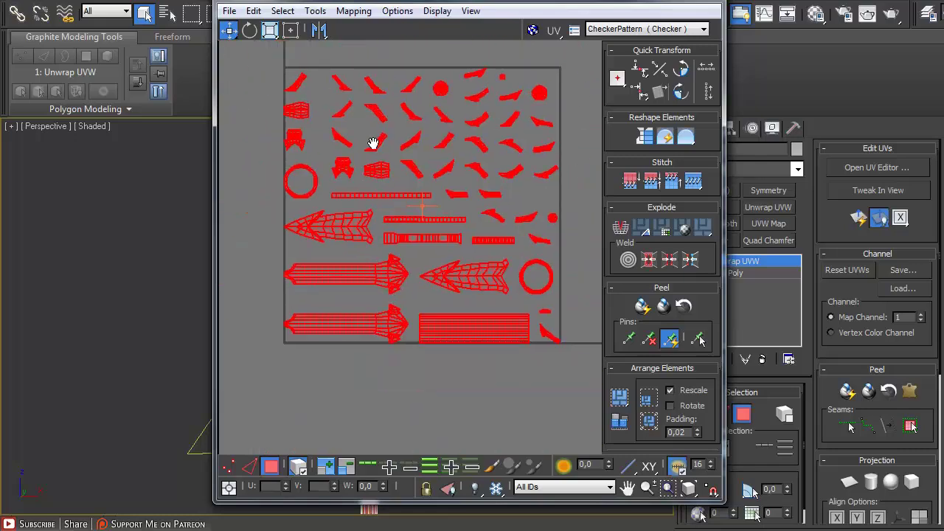
scroll(332, 267, up, 5)
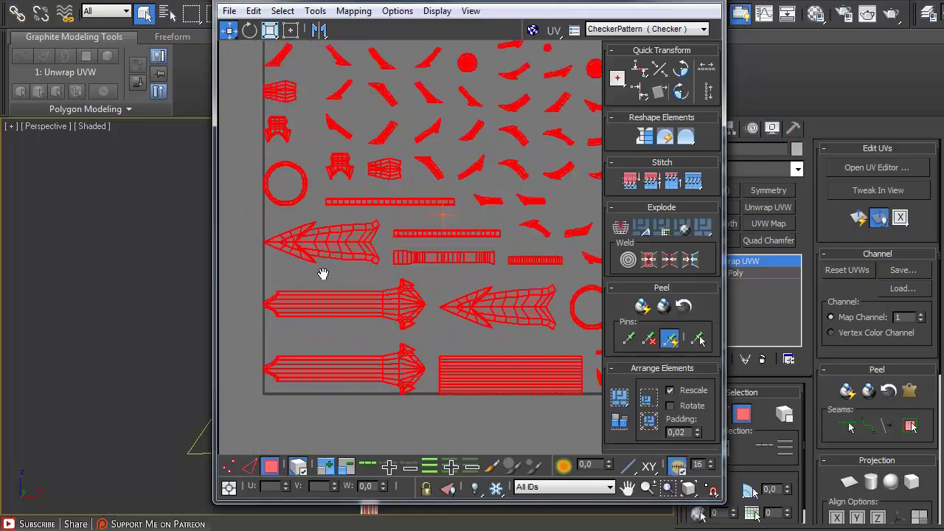
middle_drag(359, 282, 404, 293)
click(229, 466)
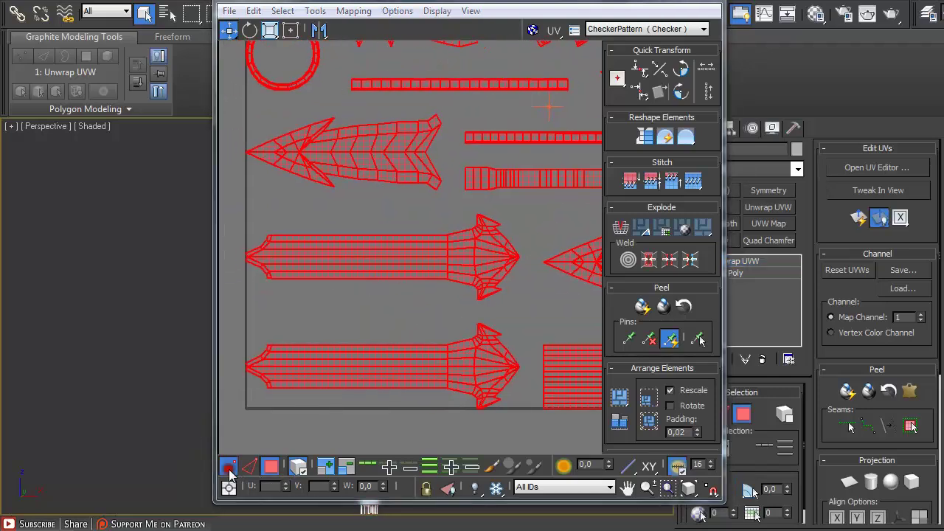
click(711, 489)
drag(265, 279, 267, 388)
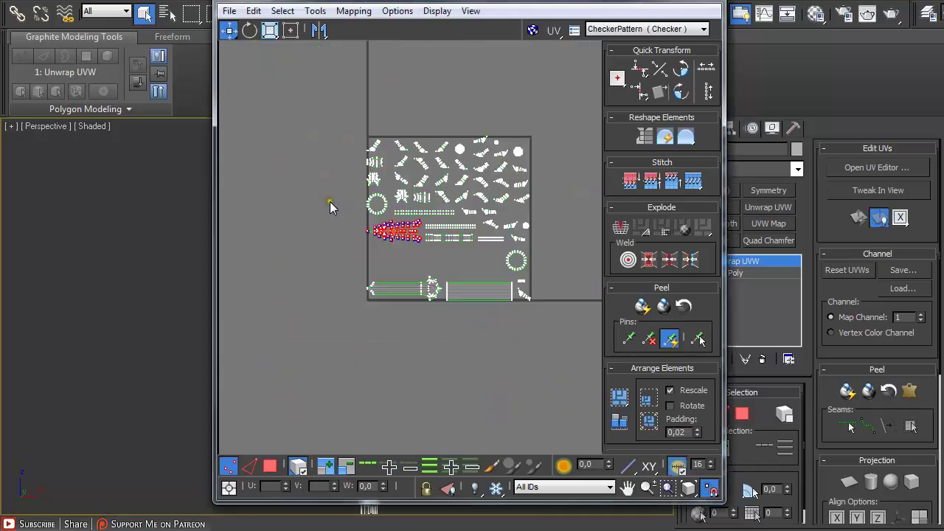
Step: Move the stacked blade shells down close to the pointed shaft shell and reposition the striped rectangular shell beside them
scroll(338, 202, up, 4)
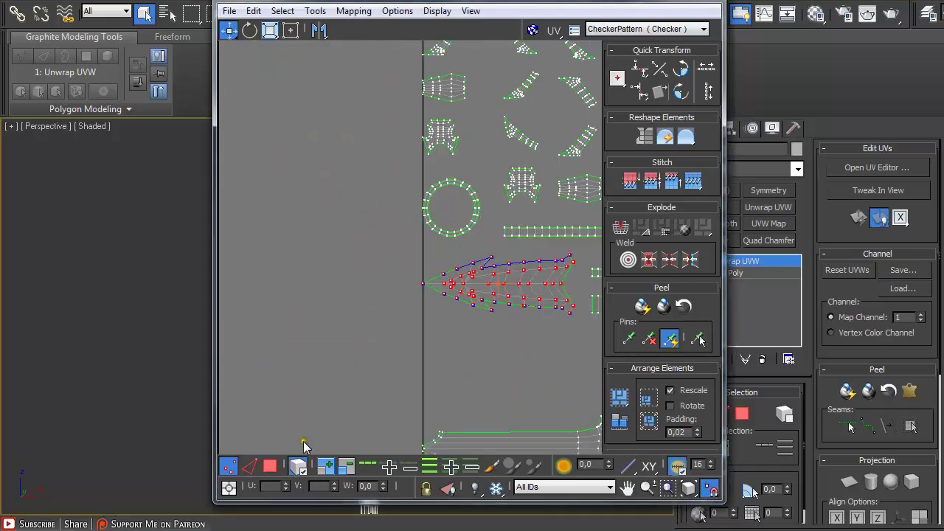
click(271, 466)
click(483, 310)
drag(486, 312, 502, 404)
middle_drag(501, 404, 321, 335)
middle_drag(499, 367, 395, 272)
drag(418, 338, 410, 327)
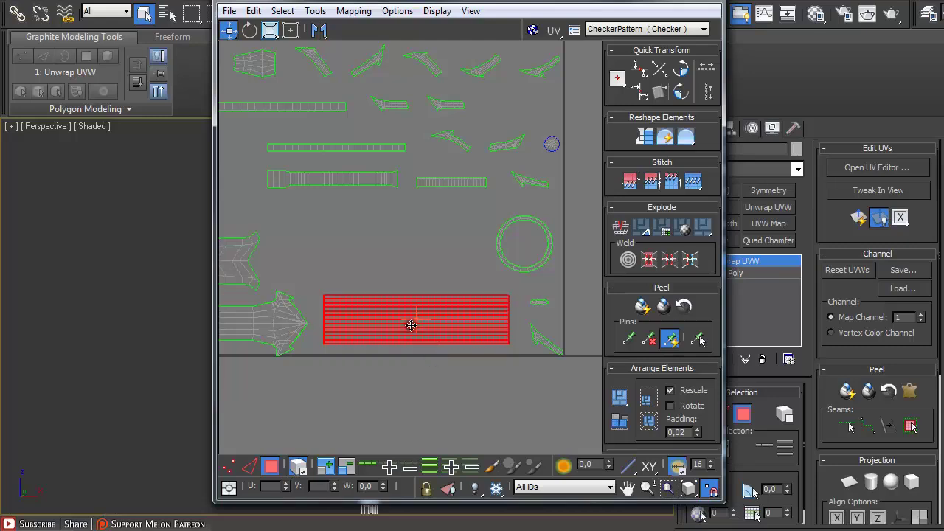
middle_drag(369, 320, 463, 335)
click(392, 331)
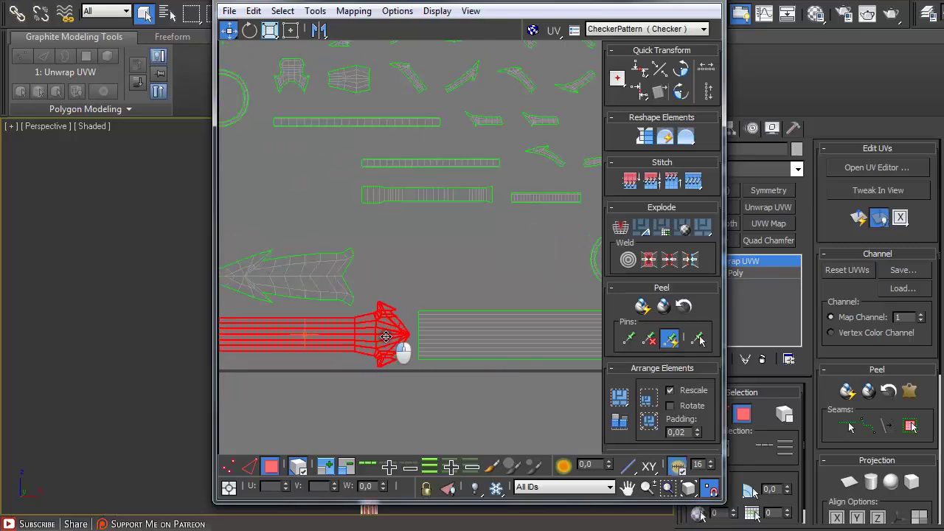
scroll(402, 321, down, 5)
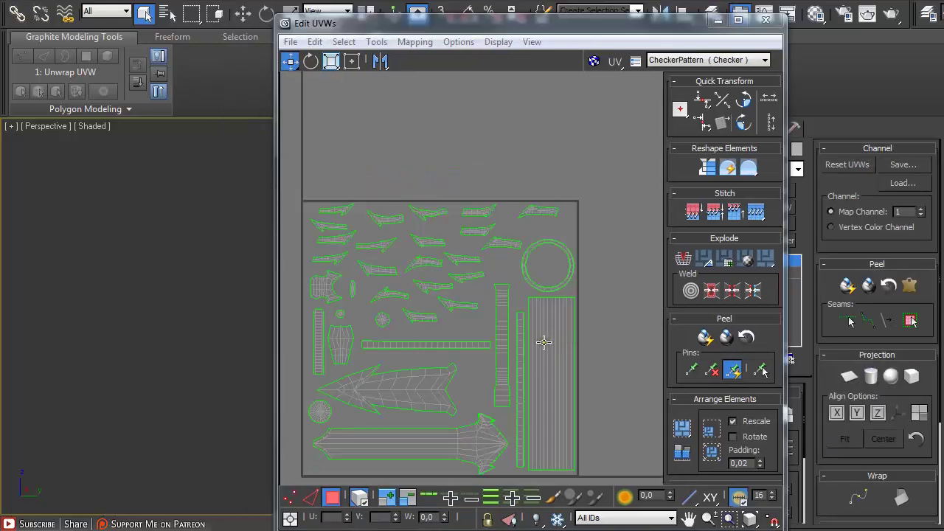
Step: Close the UV Editor and collapse the Unwrap UVW modifier into the spear's Editable Poly
middle_drag(483, 366, 496, 320)
scroll(517, 316, up, 3)
scroll(516, 316, down, 3)
scroll(460, 272, down, 1)
middle_drag(455, 268, 484, 263)
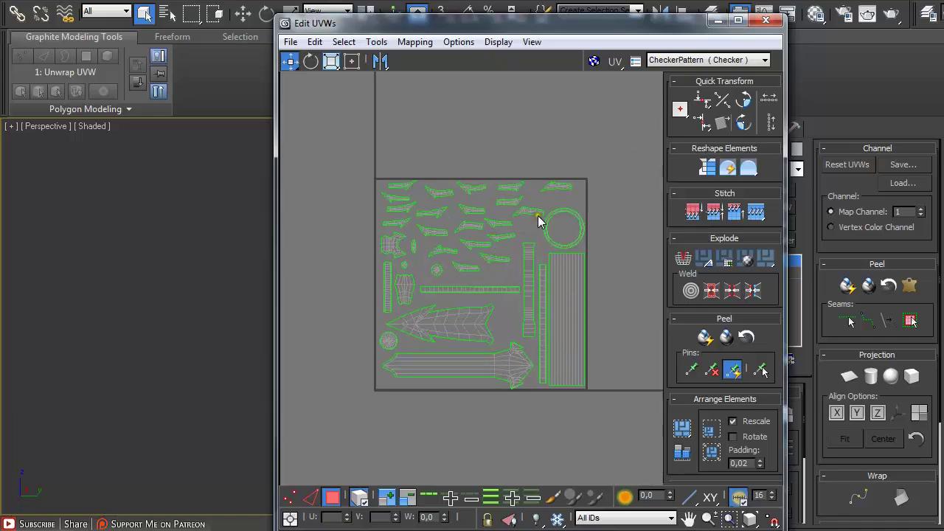
click(764, 21)
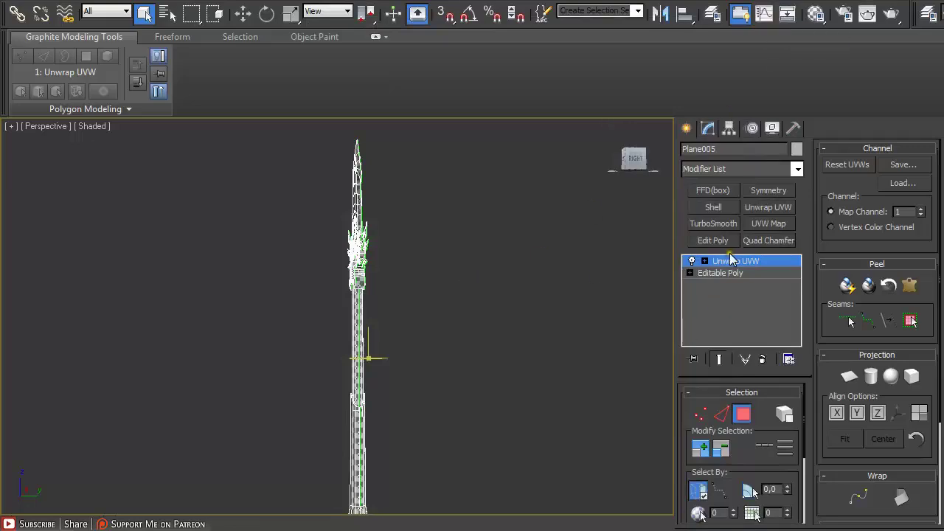
right_click(732, 260)
click(775, 393)
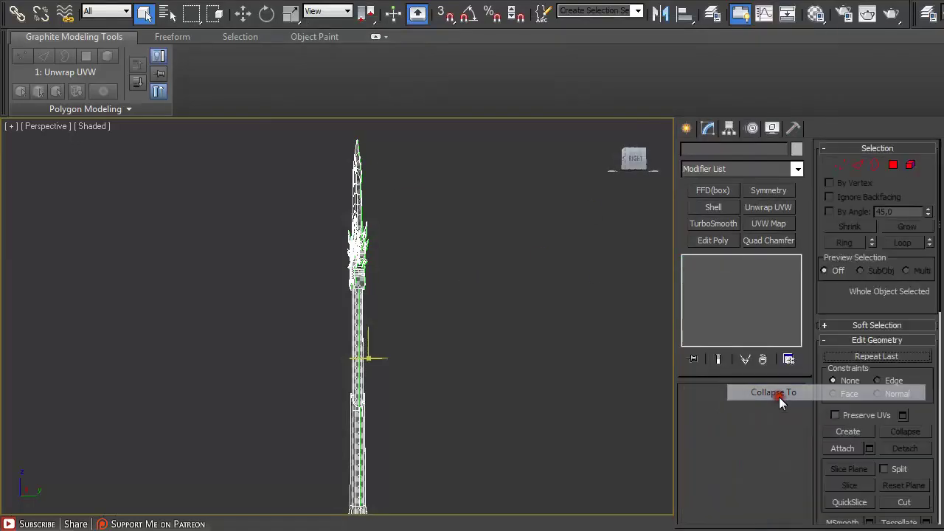
Step: Select the spear's blade element and detach it as a separate object named Point
alt+middle_drag(419, 271, 524, 291)
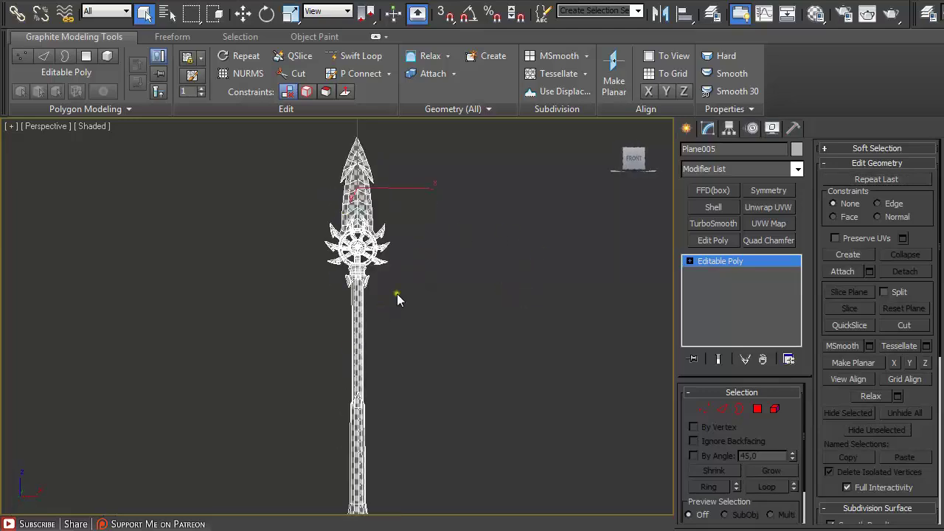
mouse_move(418, 303)
alt+middle_down()
mouse_move(389, 299)
mouse_move(413, 320)
alt+middle_up()
scroll(423, 319, up, 4)
middle_drag(470, 247, 438, 382)
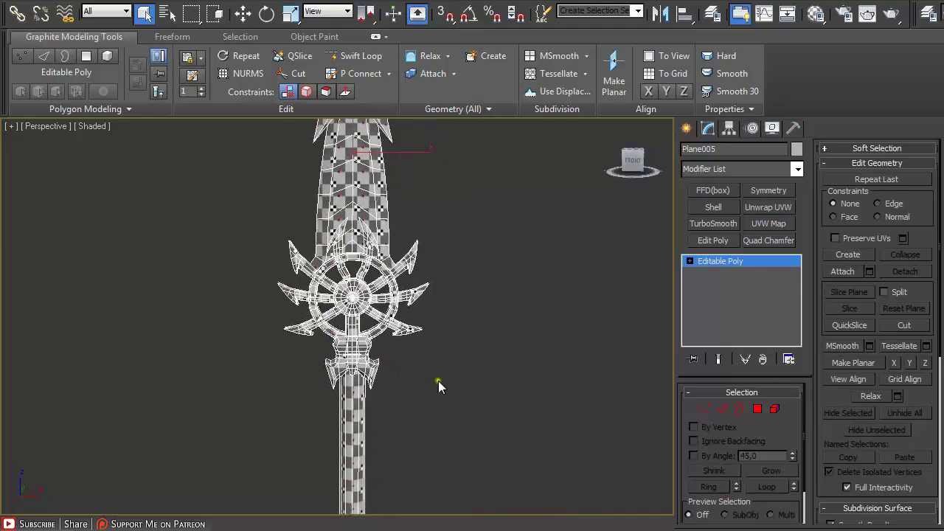
click(774, 409)
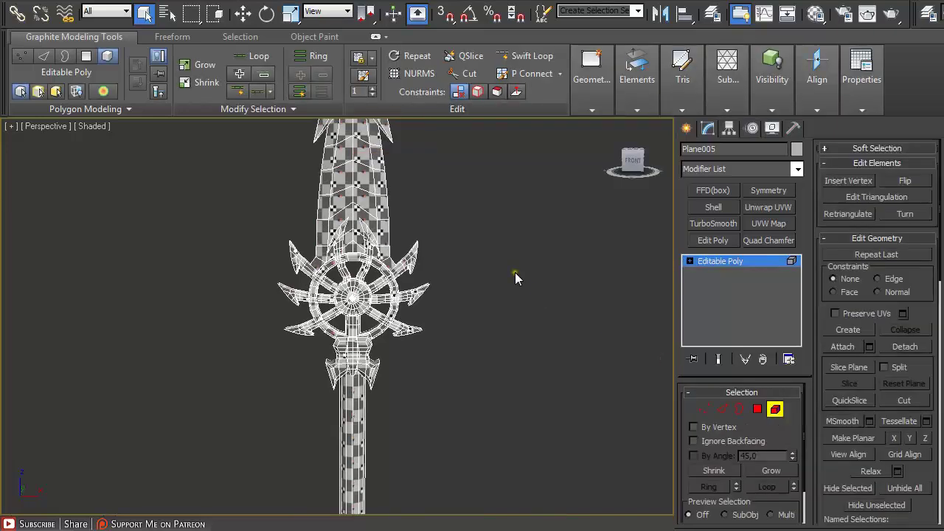
scroll(516, 272, down, 2)
click(353, 222)
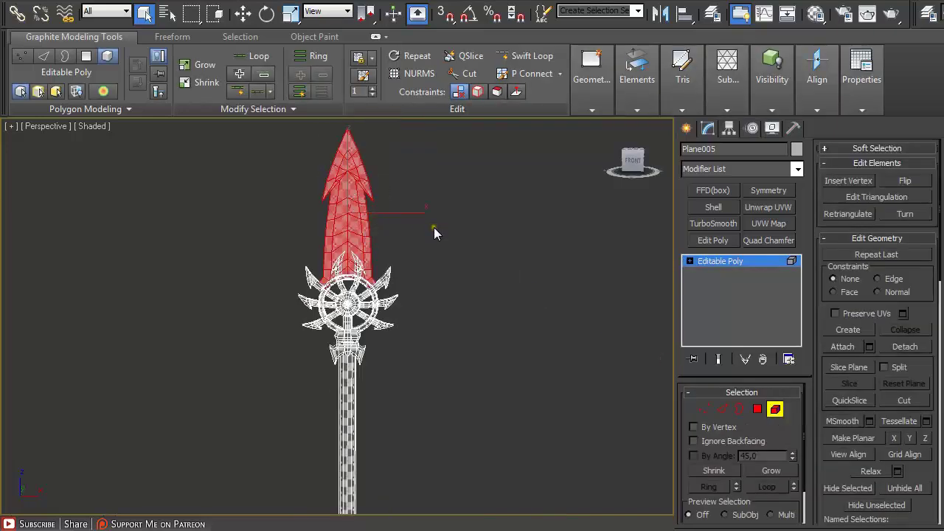
click(908, 347)
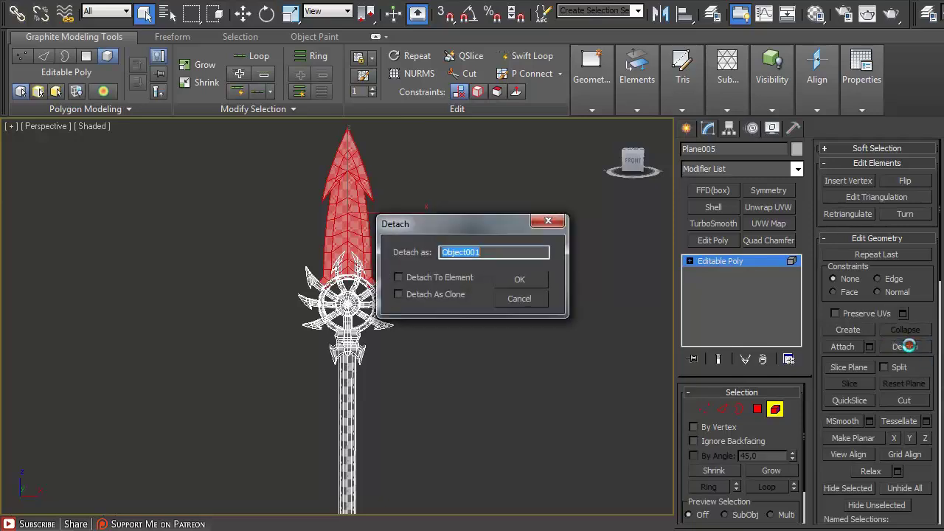
text(Point)
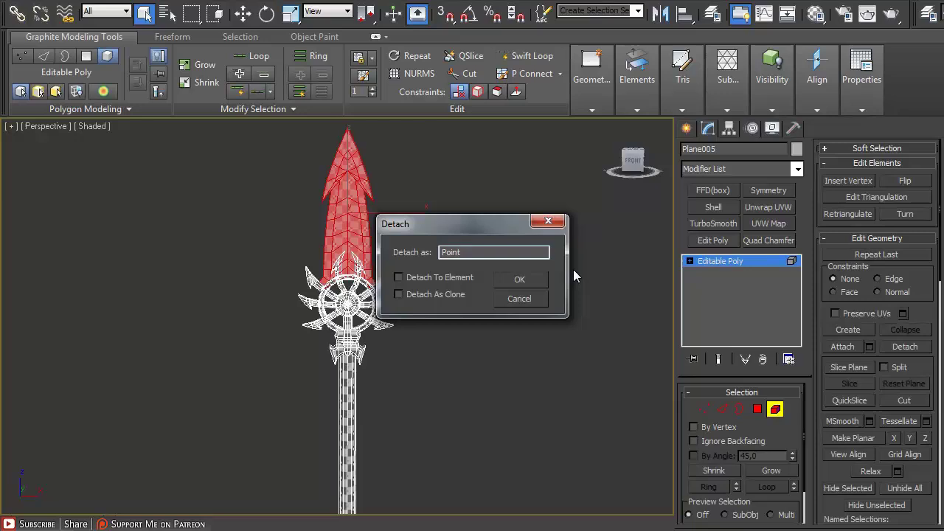
key(Return)
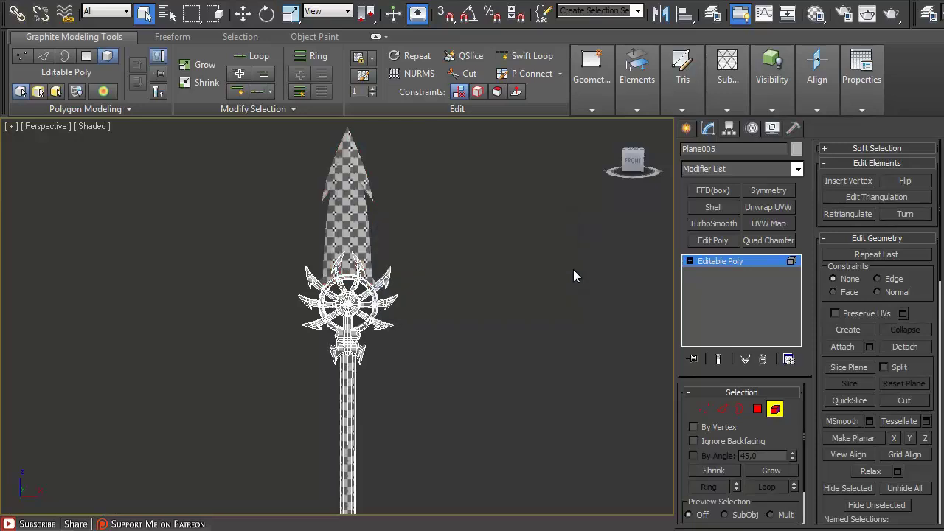
Step: Select all the spear's separated parts and group them as BattleStick1
scroll(460, 393, down, 4)
middle_drag(432, 472, 428, 394)
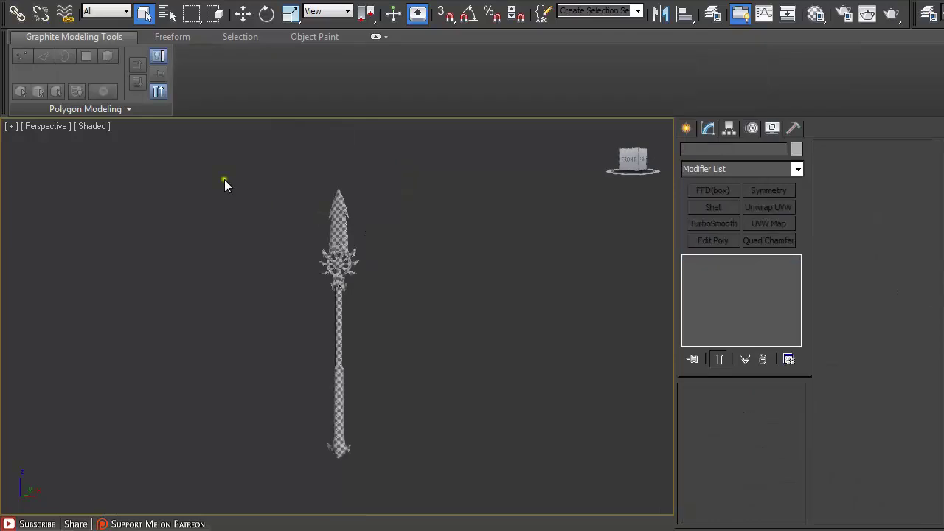
drag(210, 172, 401, 438)
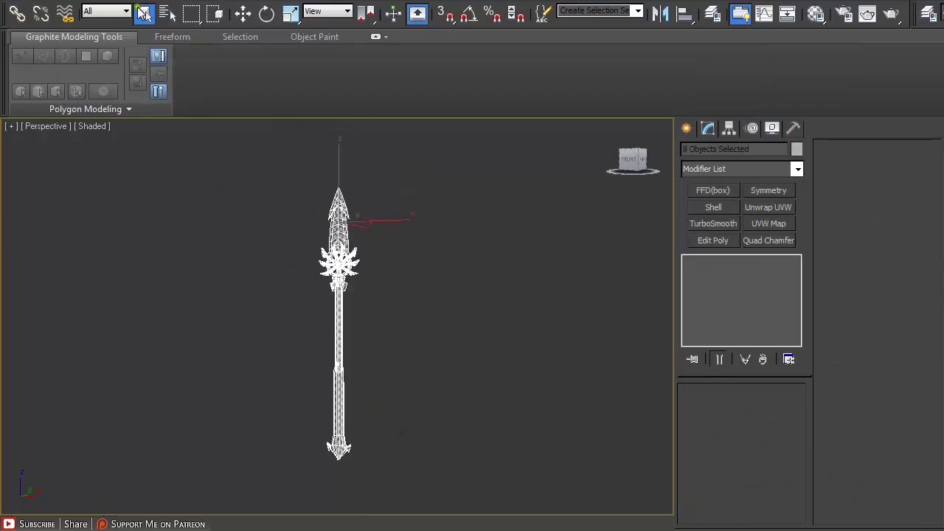
click(130, 4)
click(140, 10)
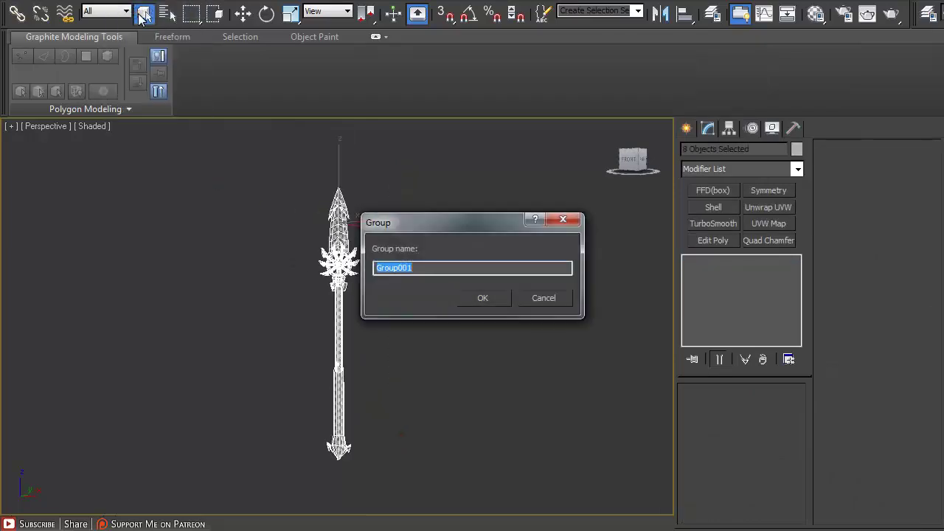
text(BattleStick1)
key(Return)
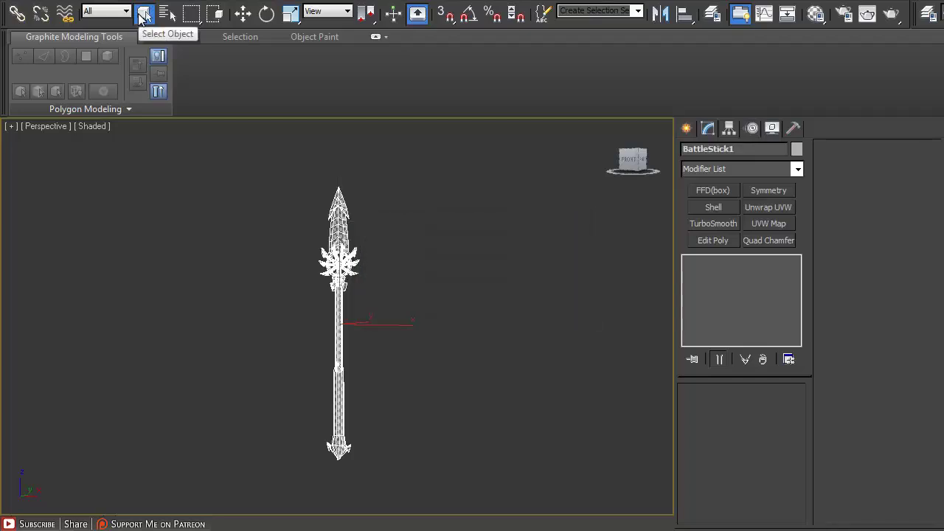
click(17, 2)
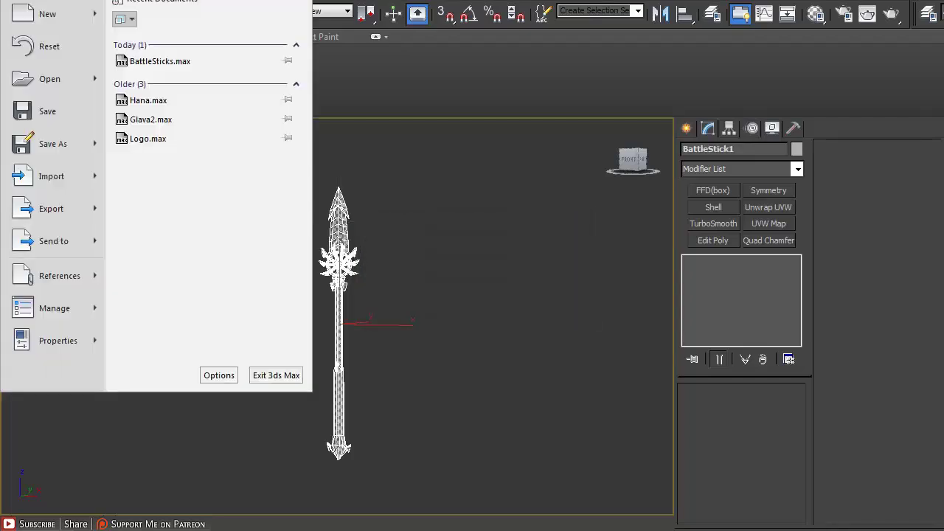
click(53, 204)
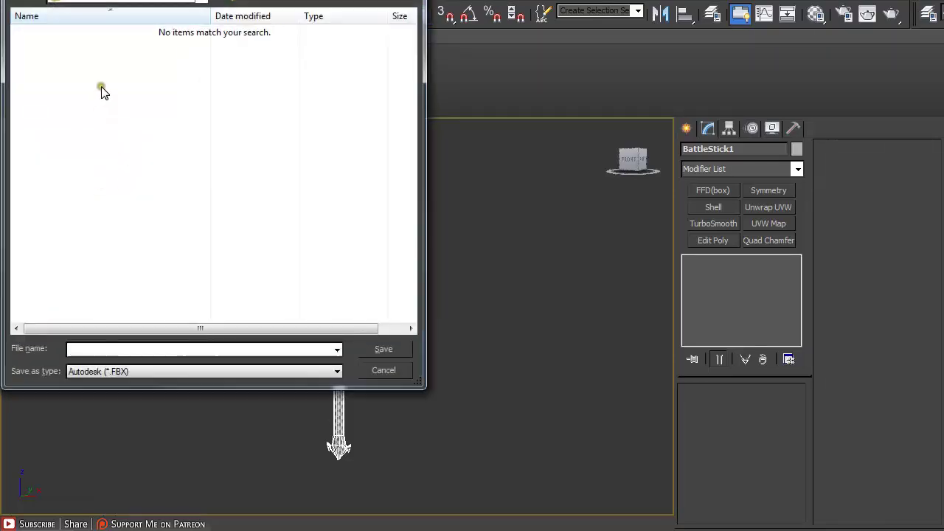
click(383, 372)
Step: Start exporting the BattleStick1 group and browse to the OBJ folder as the destination
click(17, 2)
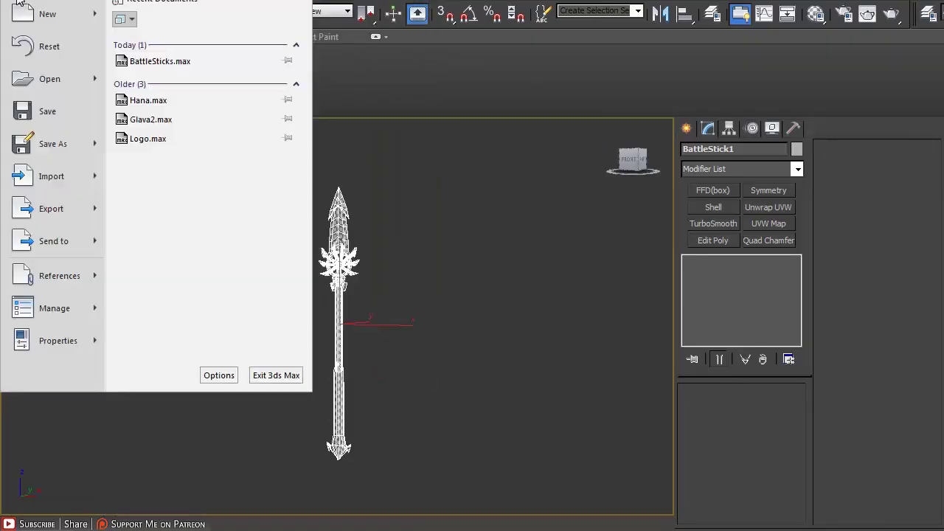
mouse_move(67, 208)
click(6, 108)
drag(174, 5, 247, 45)
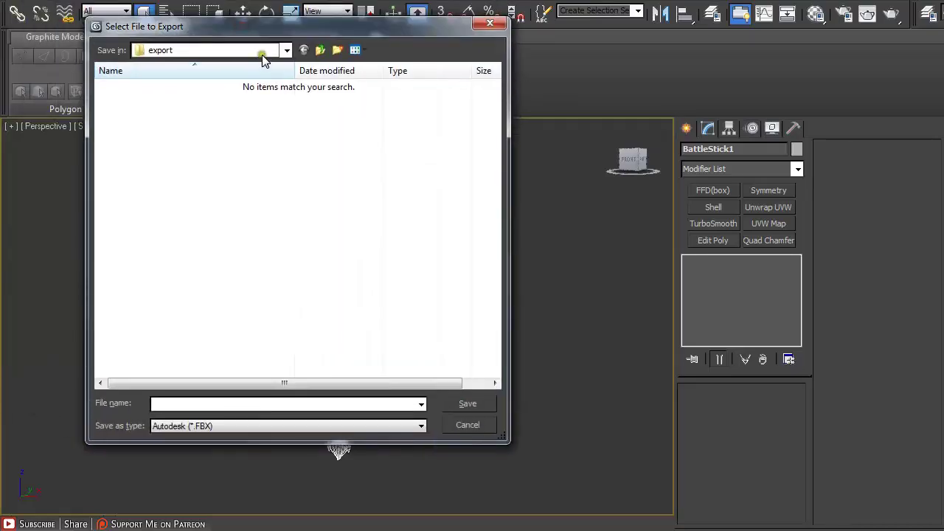
click(285, 50)
click(225, 208)
double_click(165, 116)
double_click(147, 87)
double_click(152, 99)
double_click(141, 87)
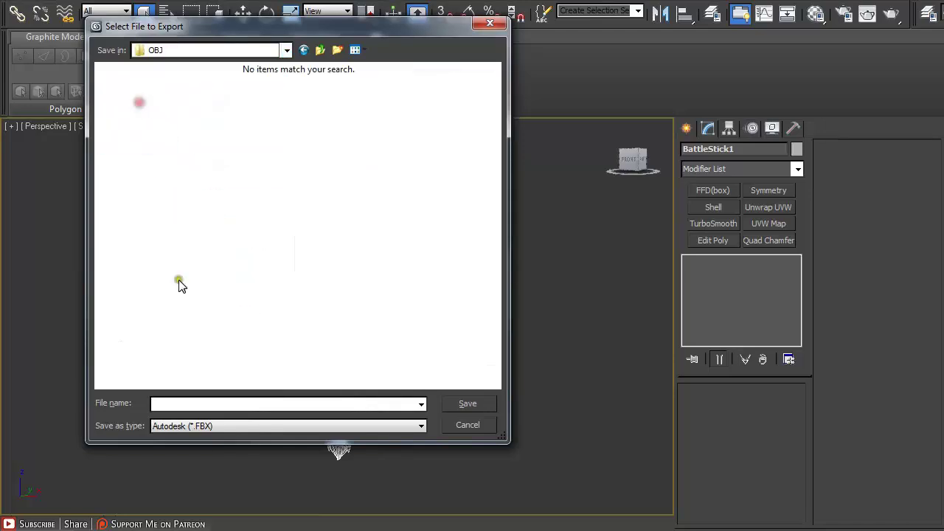
Step: Export the group with the gw::OBJ-Exporter format, overwriting the BattleStick1 file and keeping Quads faces and scale 1.0
click(219, 426)
click(225, 528)
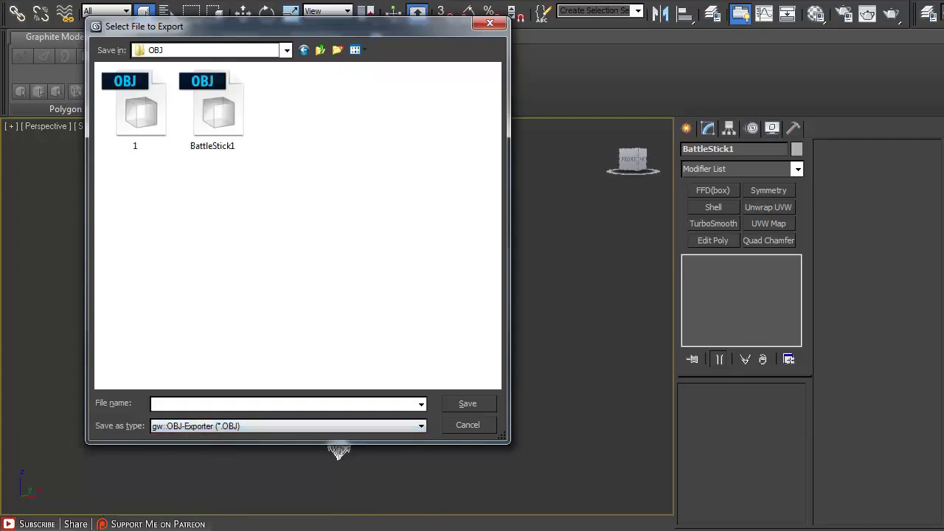
click(220, 120)
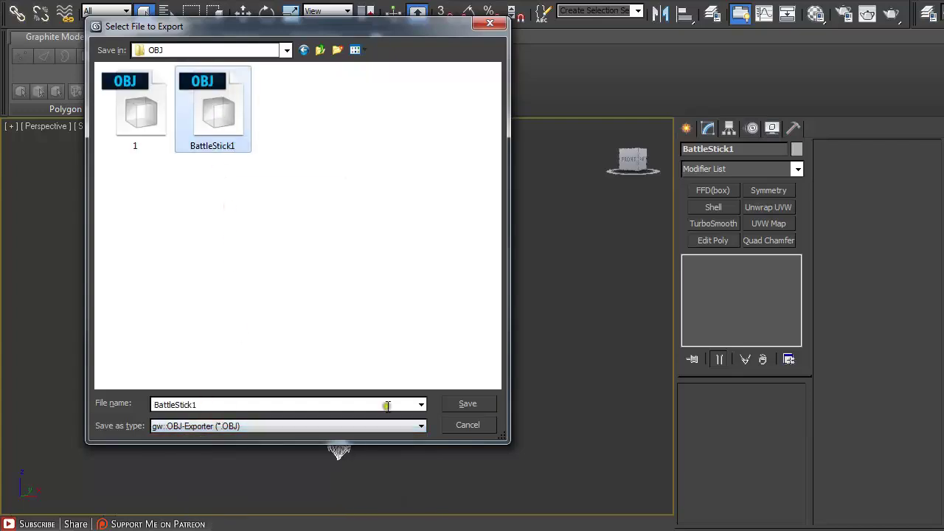
click(478, 404)
click(517, 340)
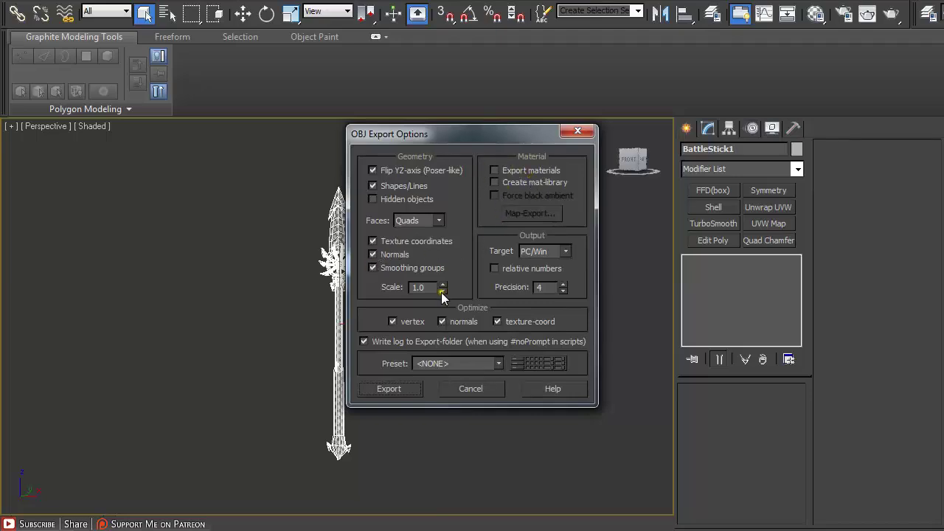
click(410, 391)
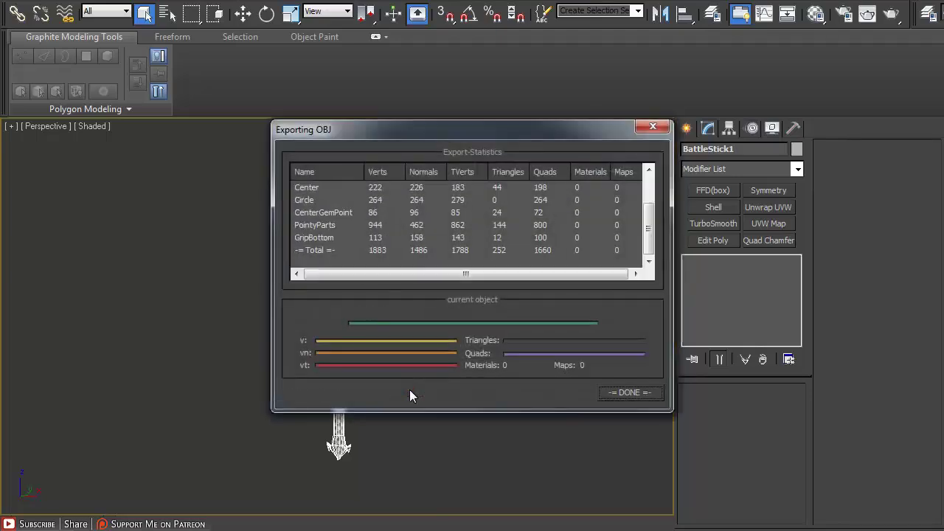